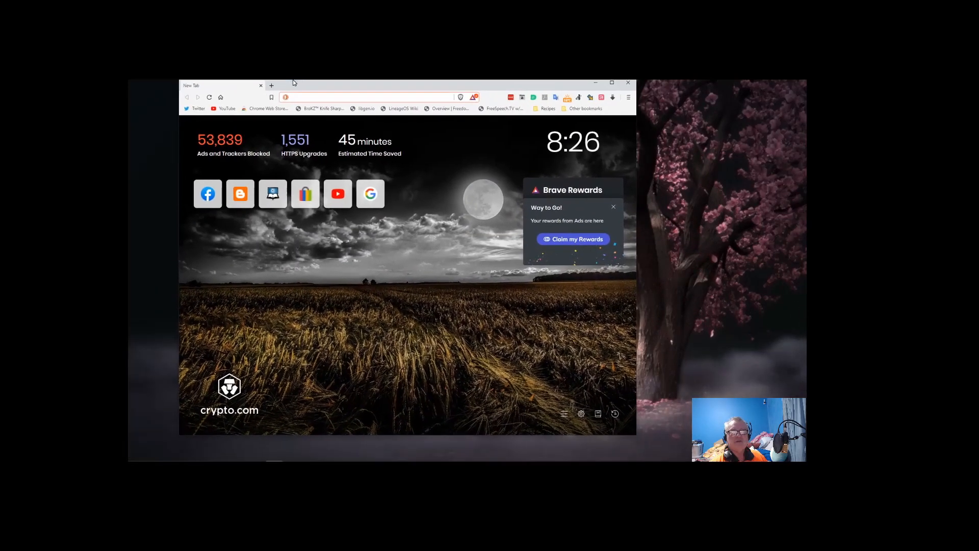
# - Maximize the browser window and open the Coronavirus COVID-19 (2019-nCoV) bookmark from the Health folder in Other bookmarks
pyautogui.doubleClick(292, 82)
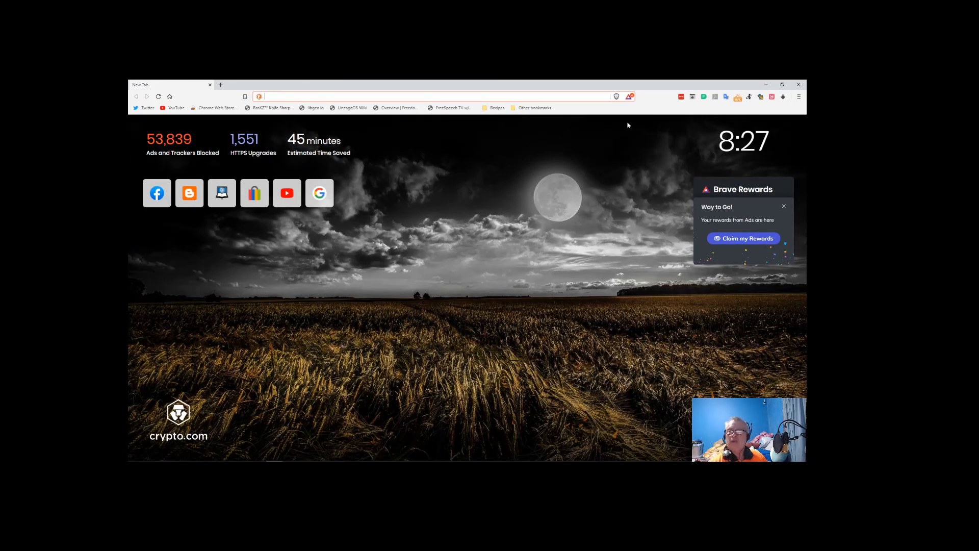
pyautogui.click(537, 111)
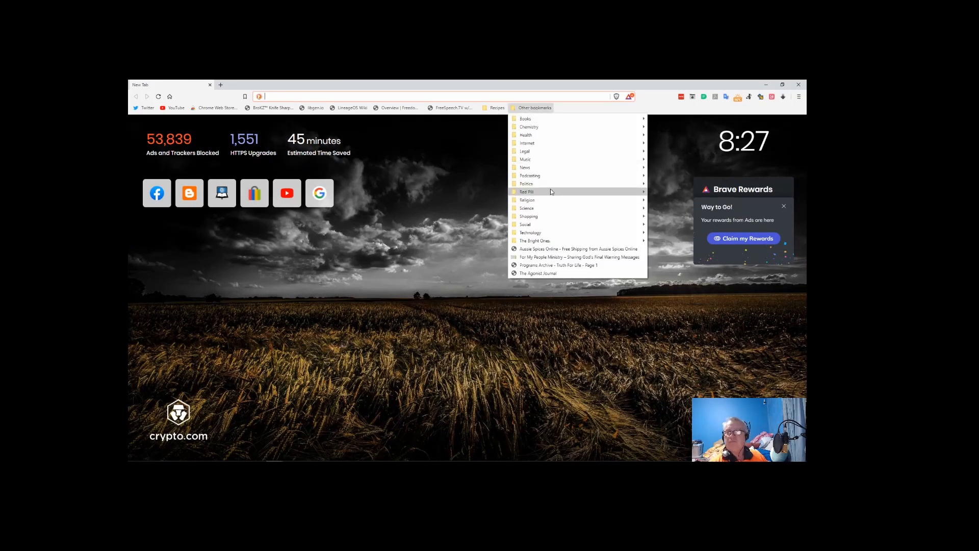
pyautogui.moveTo(554, 153)
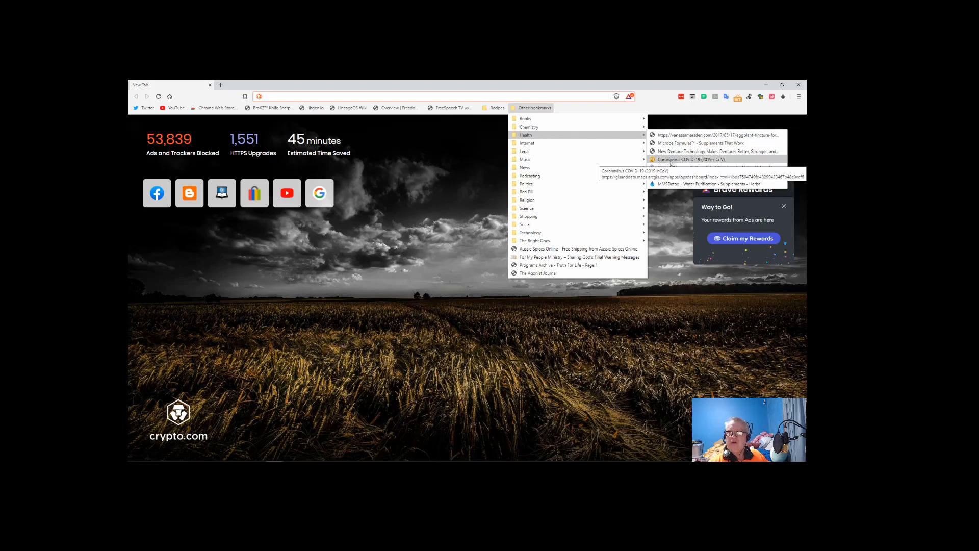
pyautogui.click(671, 161)
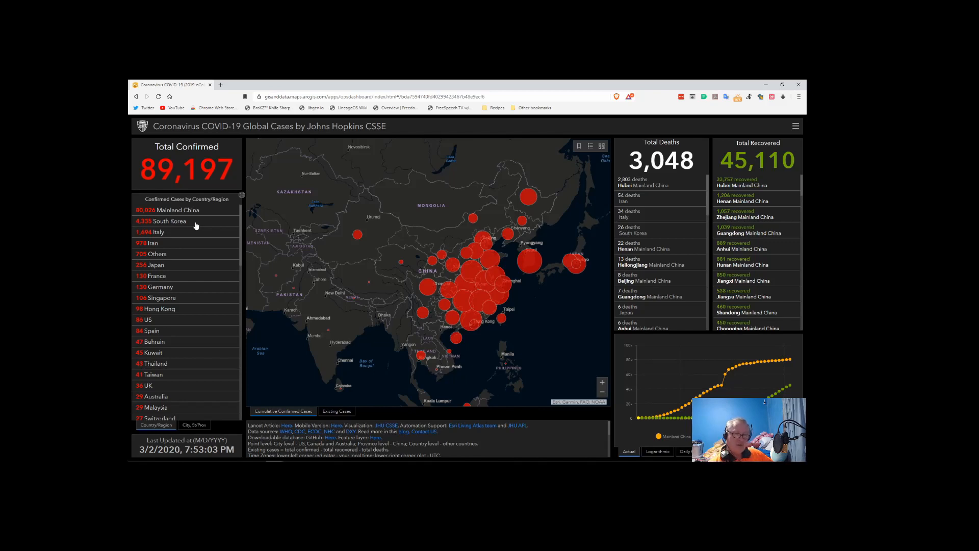
# - Filter the dashboard by South Korea and view the case chart's logarithmic, daily and actual versions
pyautogui.click(163, 222)
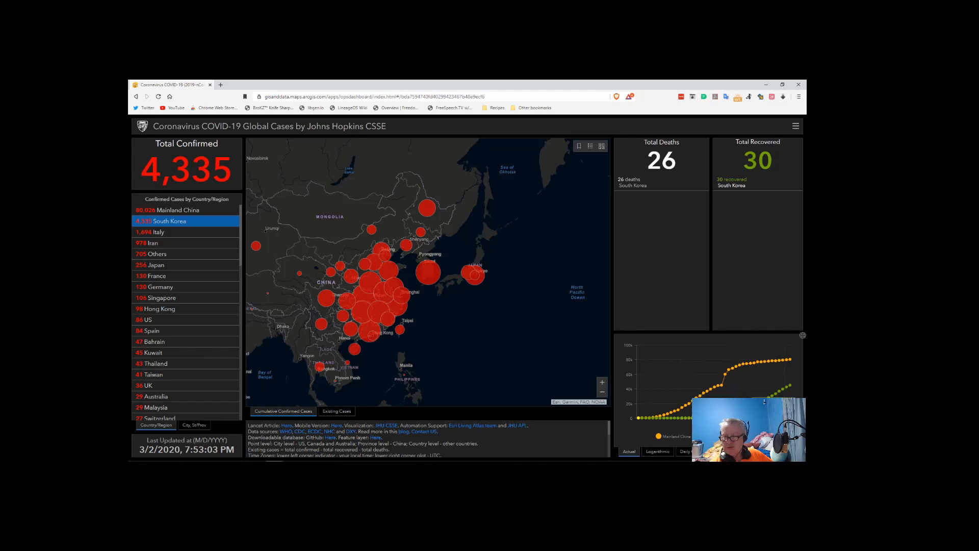
pyautogui.moveTo(682, 411)
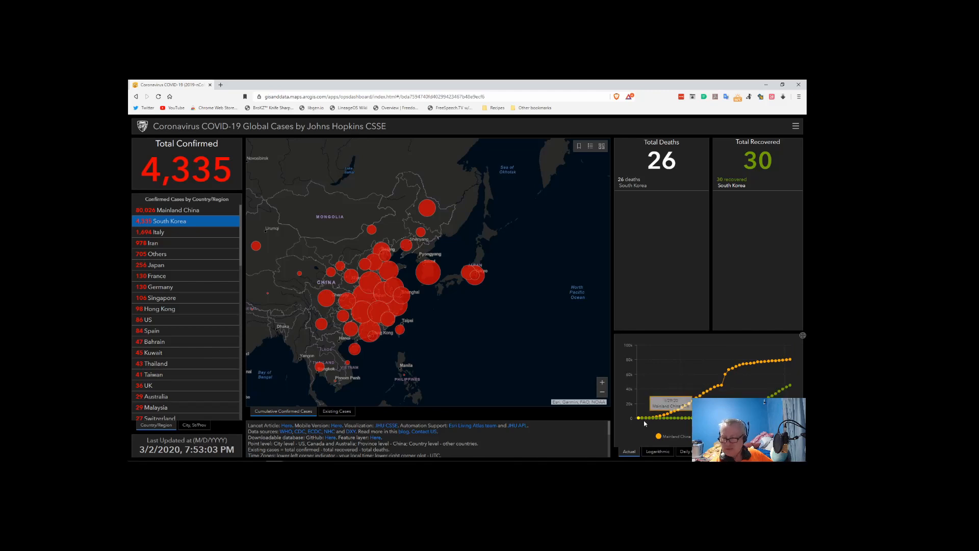
pyautogui.click(658, 453)
pyautogui.click(687, 453)
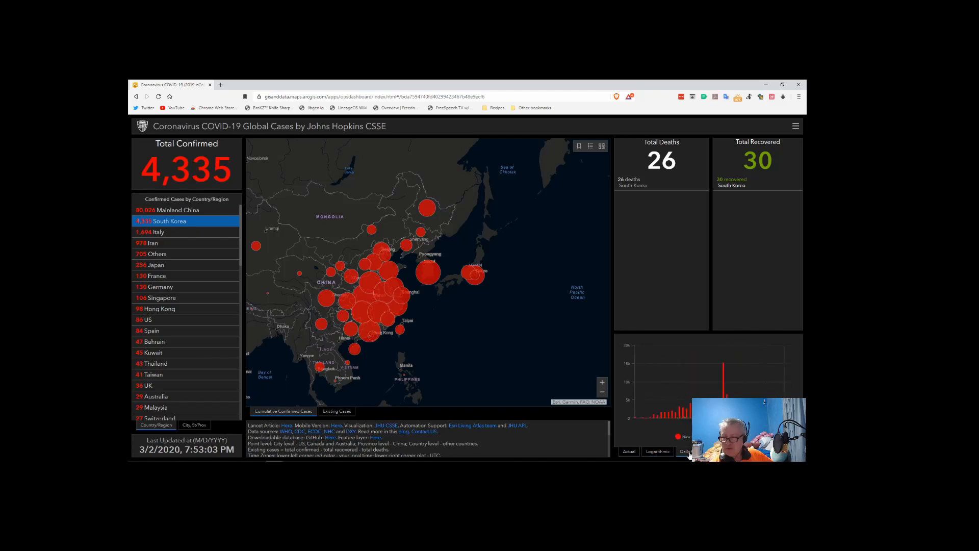
pyautogui.click(629, 452)
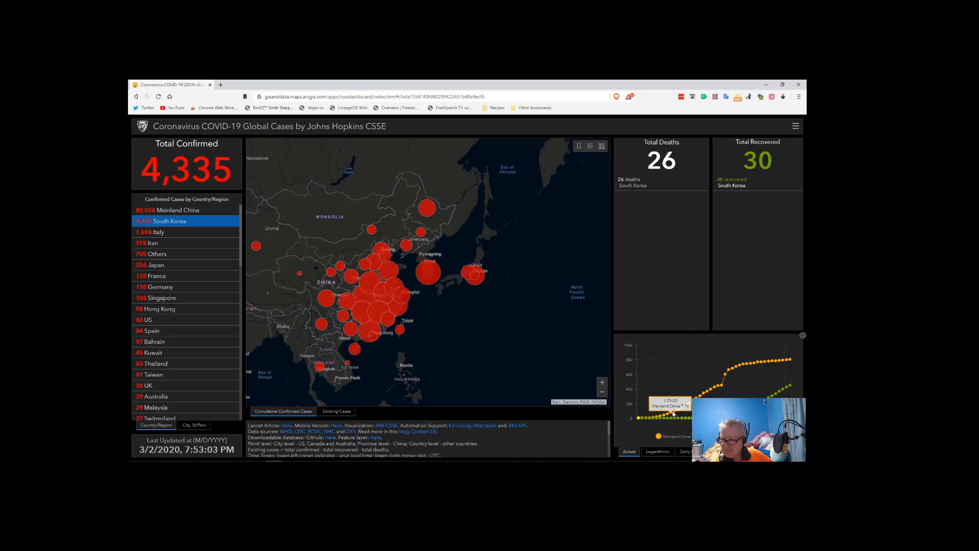
pyautogui.moveTo(790, 361)
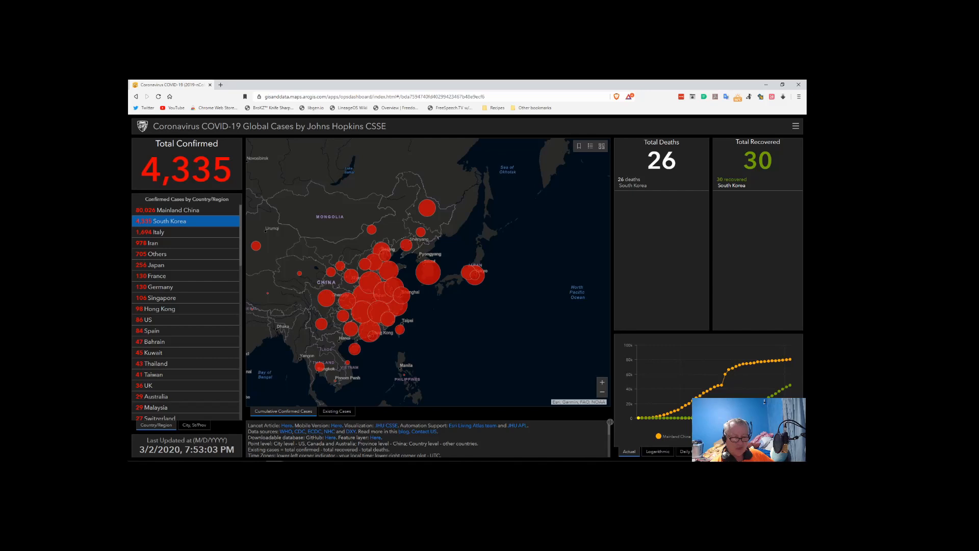
# - Open the GitHub link for the dashboard's downloadable database in its own tab and look over the repository's folders
pyautogui.moveTo(248, 437); pyautogui.dragTo(348, 438)
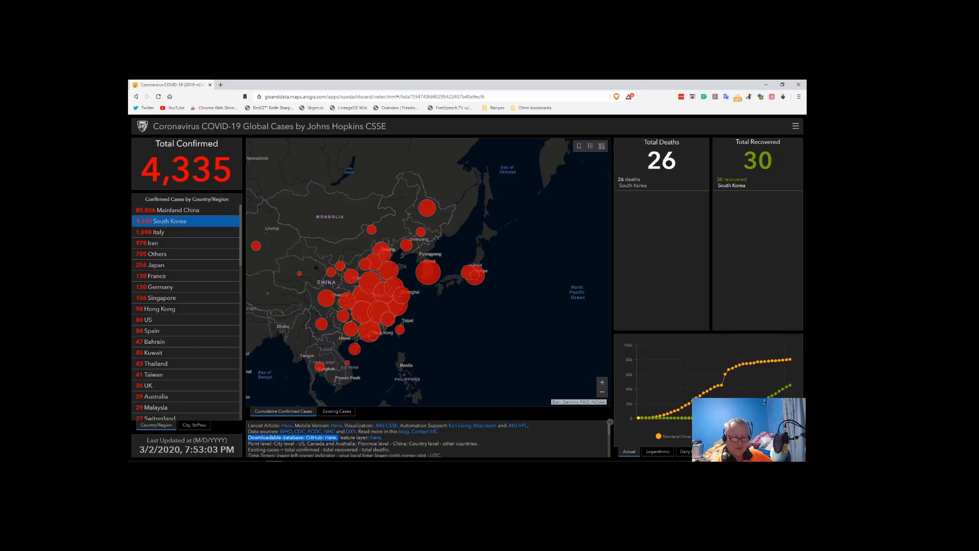
pyautogui.click(338, 438)
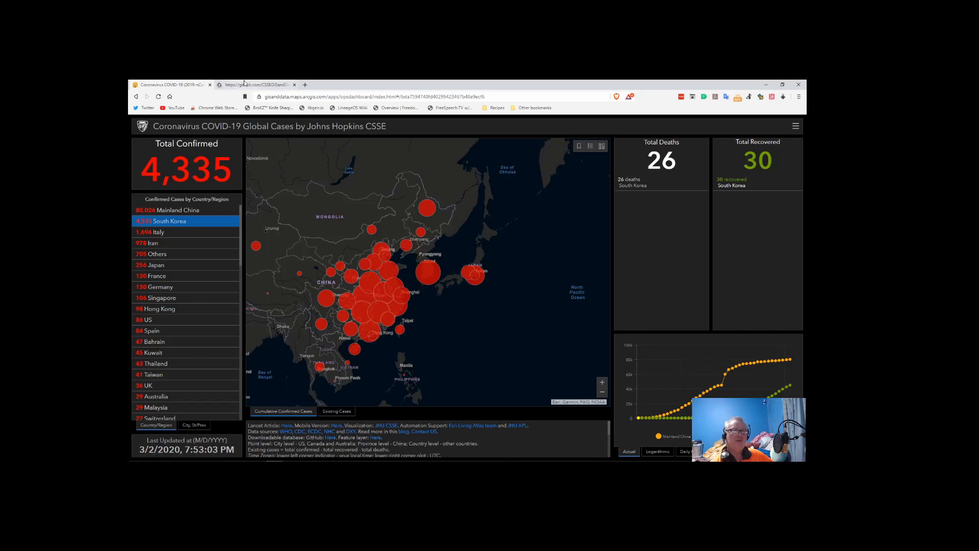
pyautogui.click(247, 85)
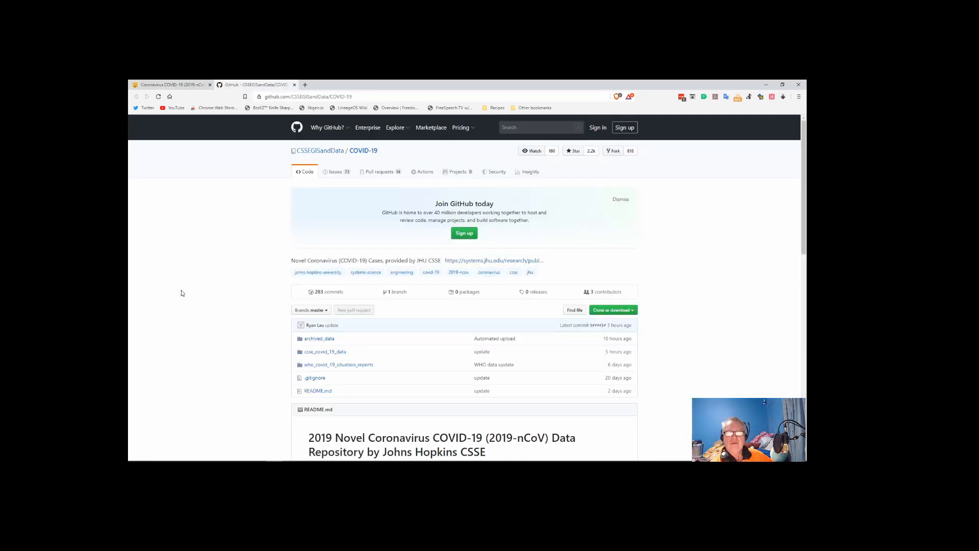
pyautogui.scroll(-2, 244, 366)
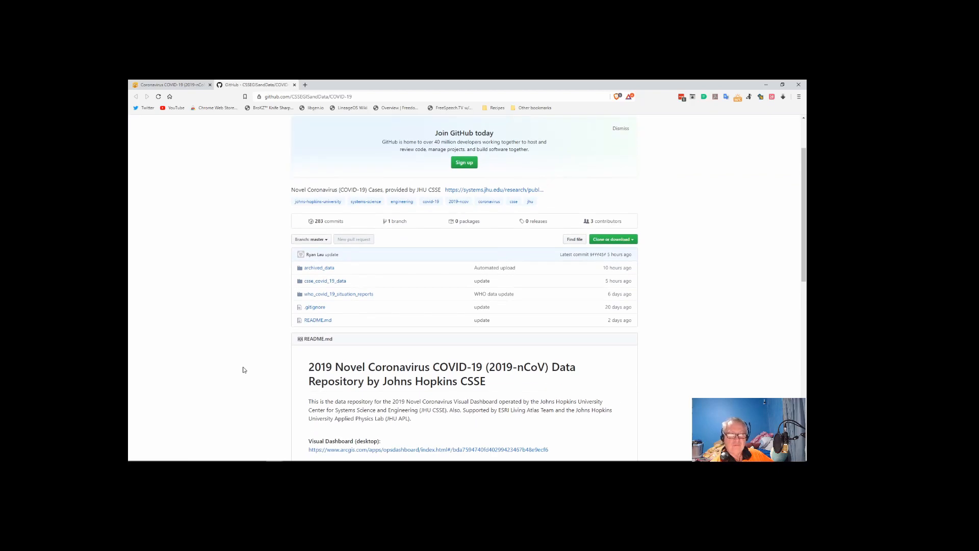
pyautogui.scroll(1, 243, 369)
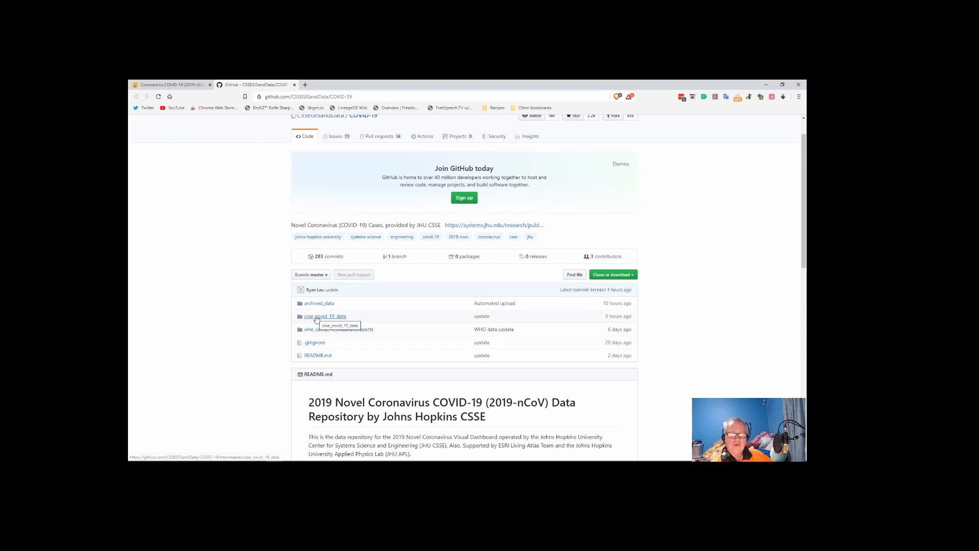
# - Open time_series_19-covid-Confirmed.csv from the csse_covid_19_time_series folder inside csse_covid_19_data
pyautogui.click(316, 317)
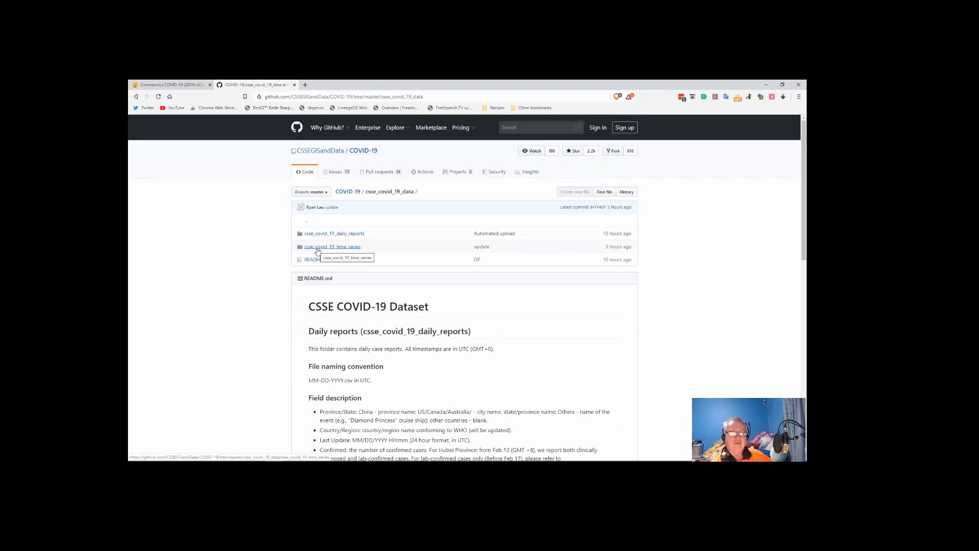
pyautogui.moveTo(302, 219); pyautogui.dragTo(297, 251)
pyautogui.click(264, 278)
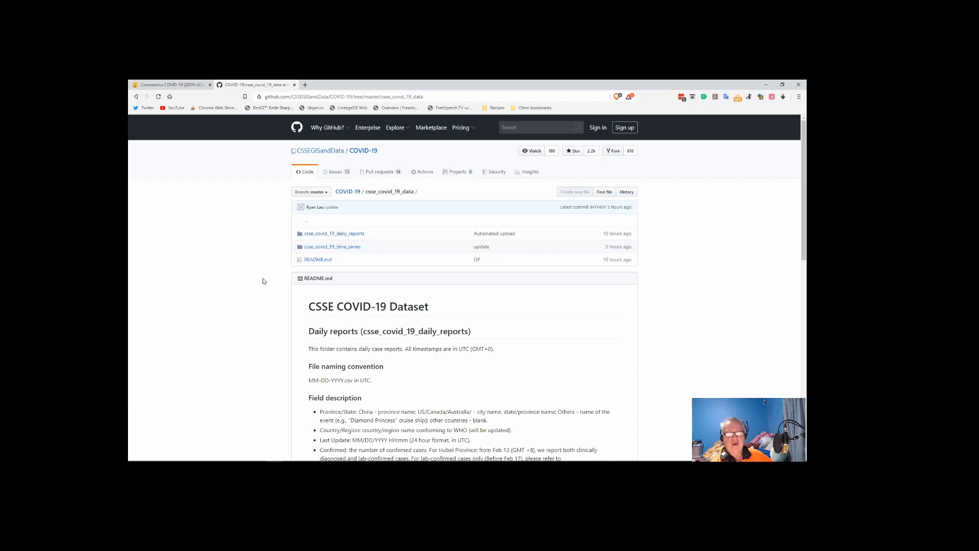
pyautogui.click(331, 247)
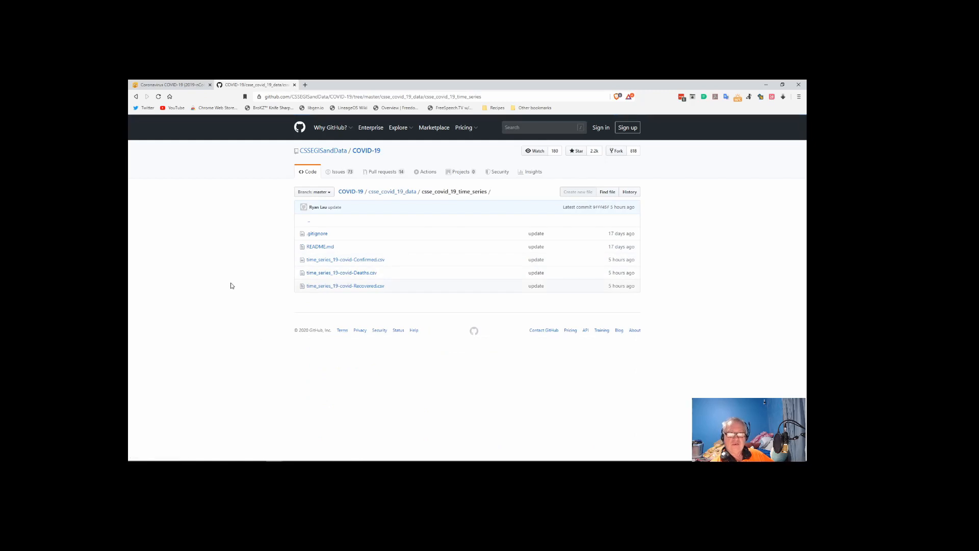
pyautogui.click(322, 262)
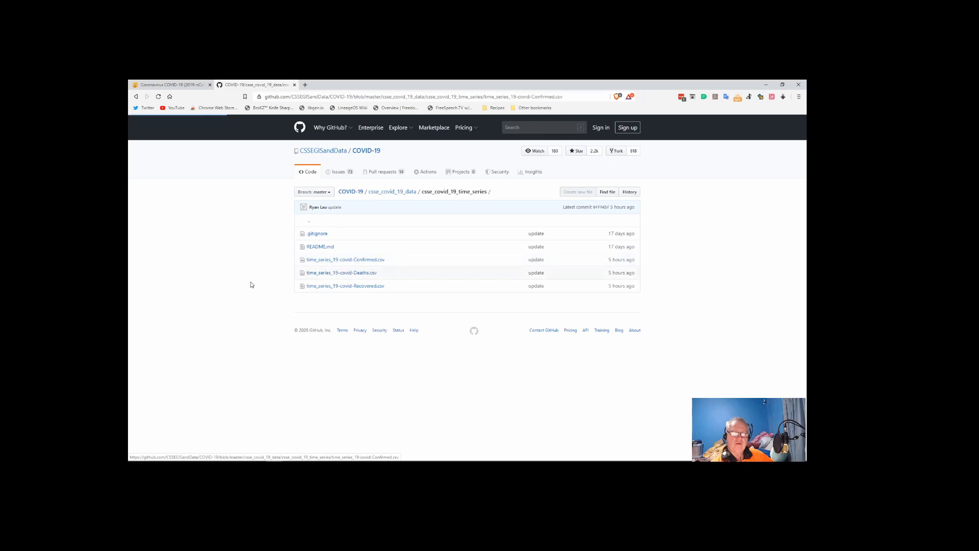
# - Display the confirmed-cases CSV as raw text and look through its country and region rows
pyautogui.scroll(-5, 227, 379)
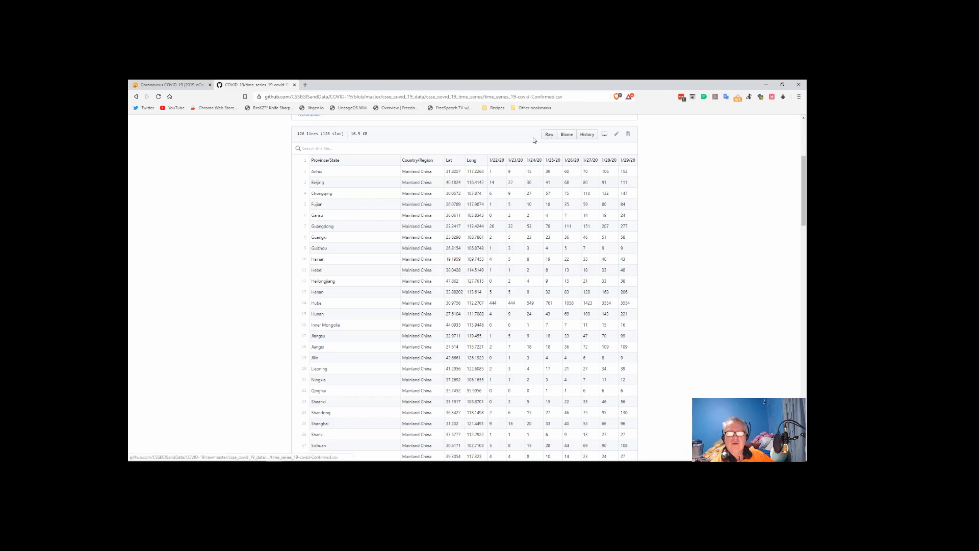
pyautogui.click(550, 135)
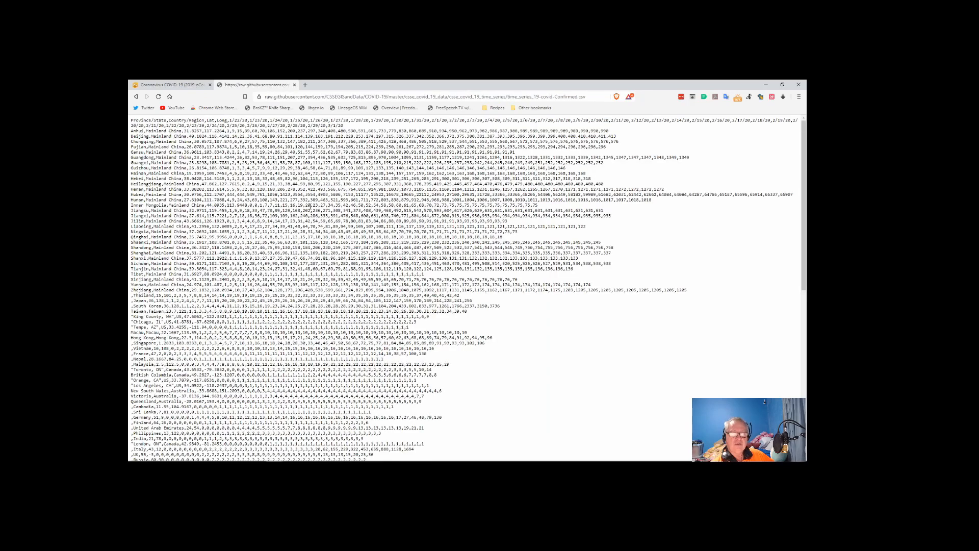
pyautogui.scroll(-10, 308, 205)
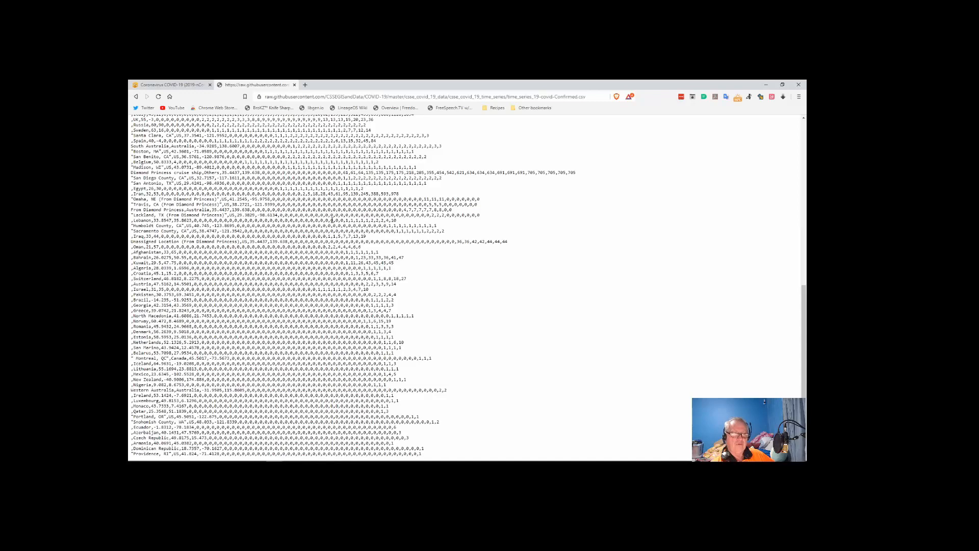
pyautogui.scroll(10, 336, 253)
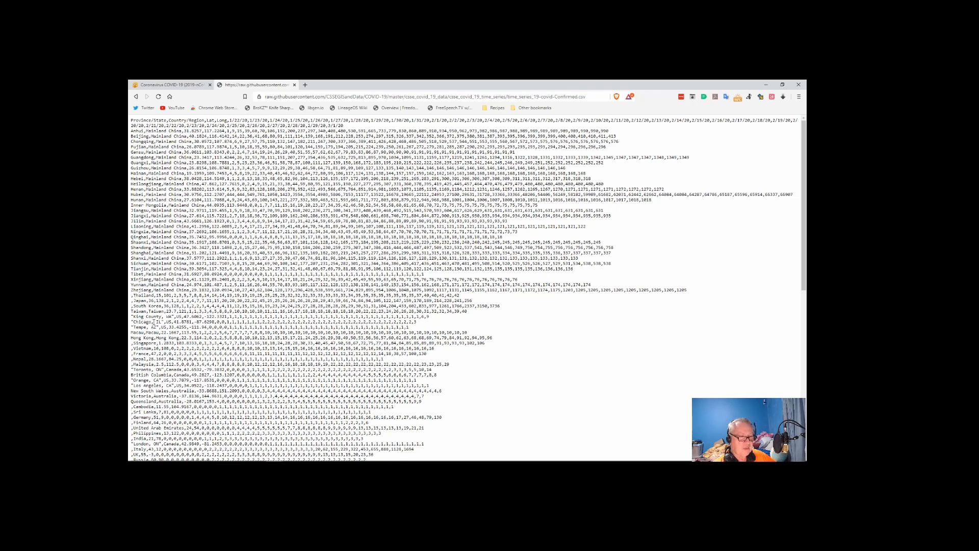
pyautogui.scroll(-6, 154, 322)
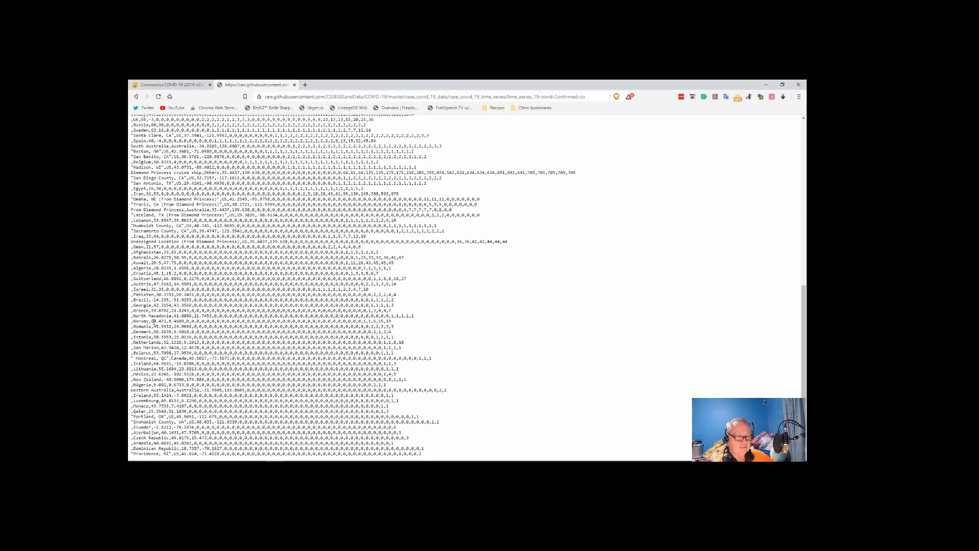
pyautogui.scroll(6, 175, 328)
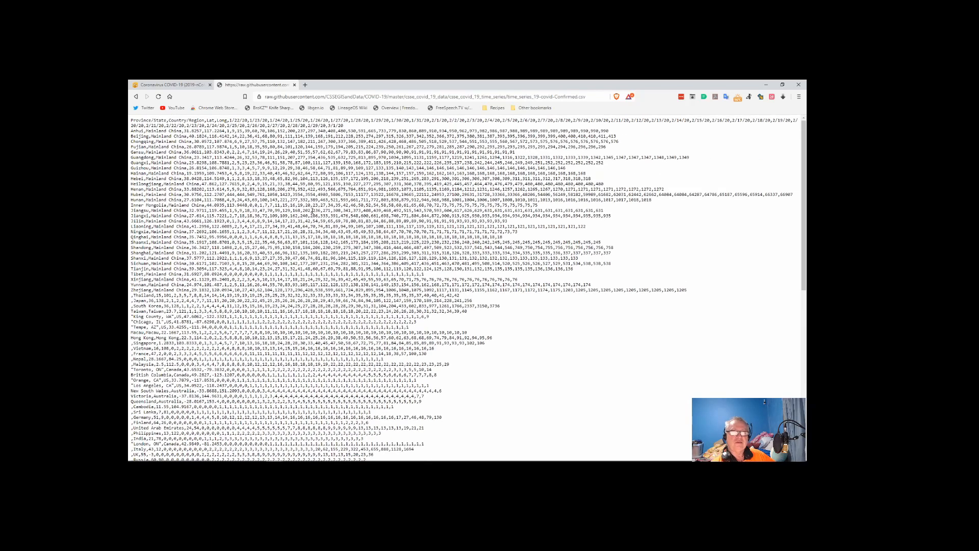
# - Start saving the raw data as time_series_19-covid-Confirmed.csv and choose Documents as the destination folder
pyautogui.rightClick(306, 182)
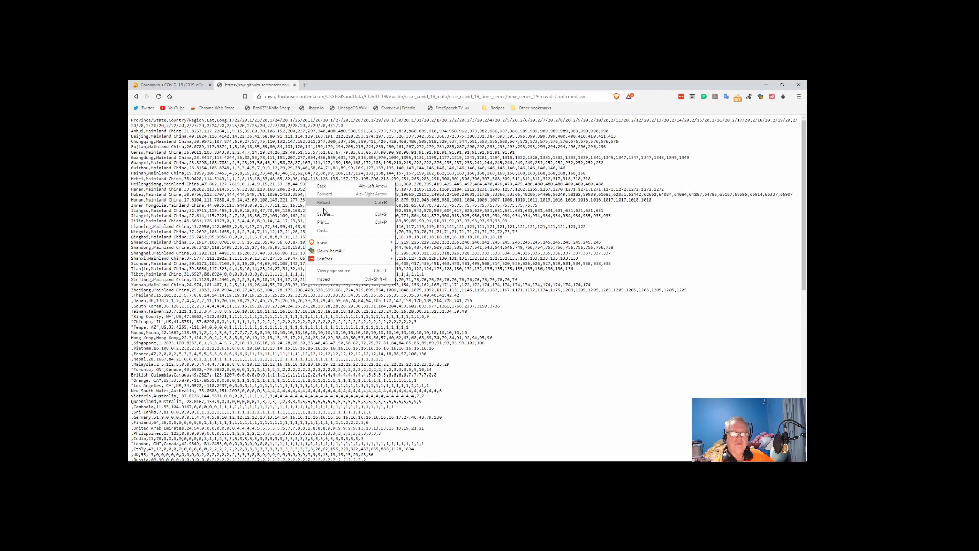
pyautogui.click(329, 215)
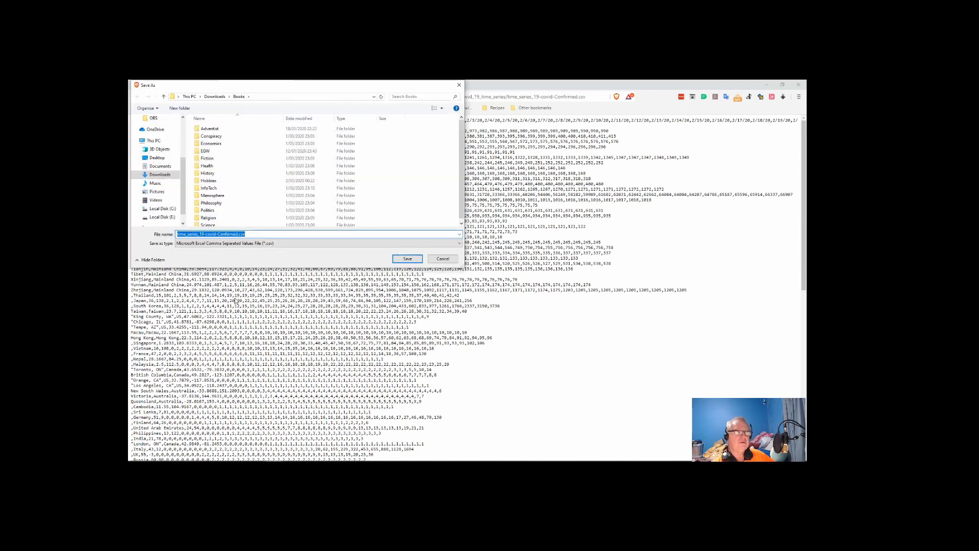
pyautogui.click(149, 168)
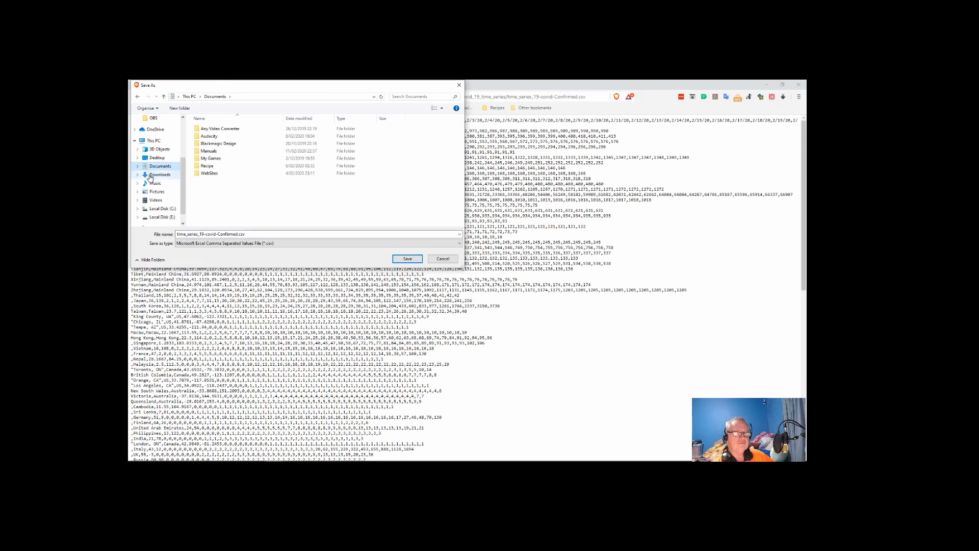
# - Look through Downloads and its Books subfolder for a save location, and return to the Documents folder
pyautogui.click(152, 175)
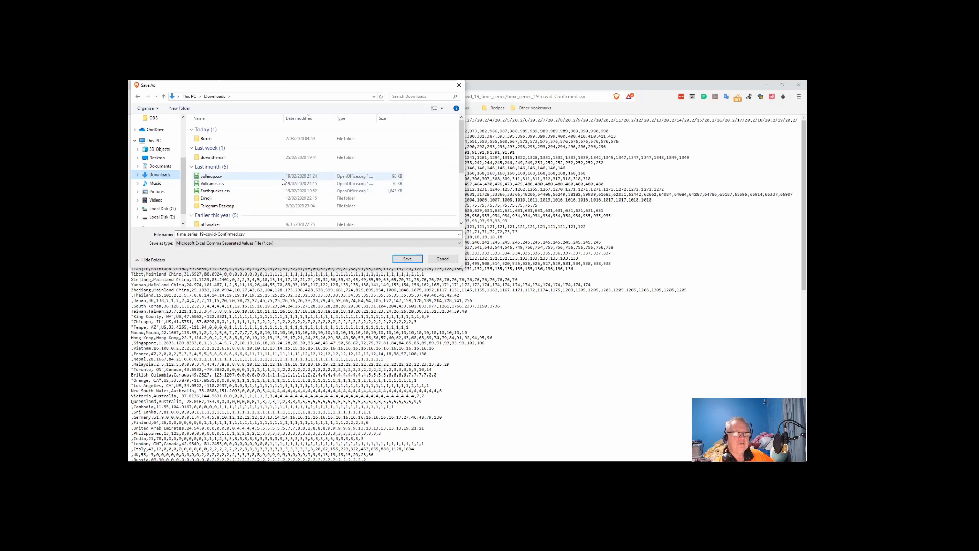
pyautogui.scroll(-1, 291, 176)
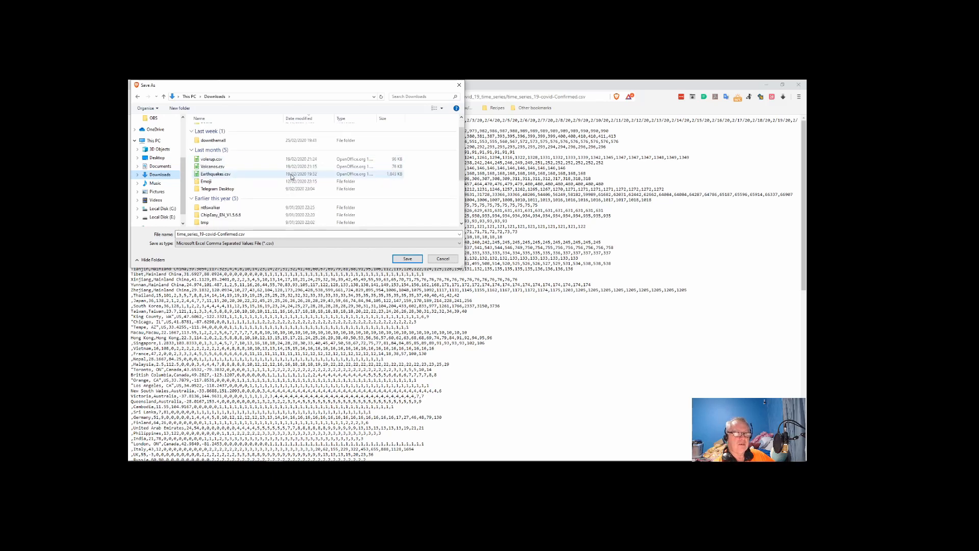
pyautogui.scroll(-1, 291, 177)
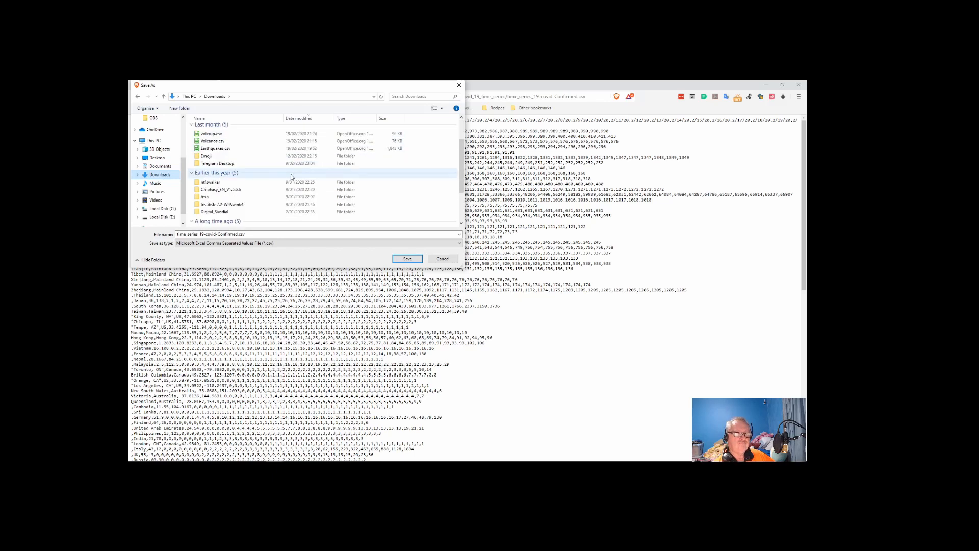
pyautogui.scroll(2, 291, 176)
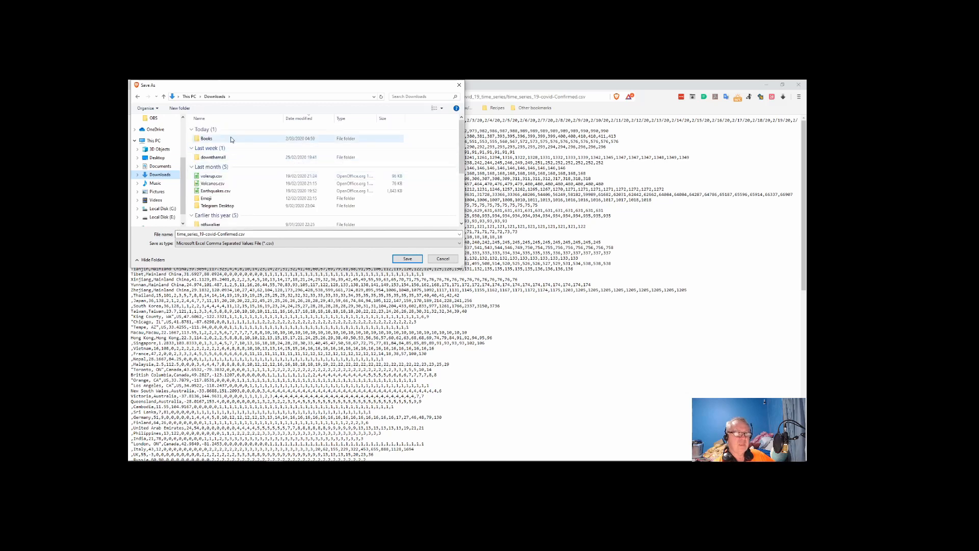
pyautogui.click(199, 140)
pyautogui.doubleClick(199, 139)
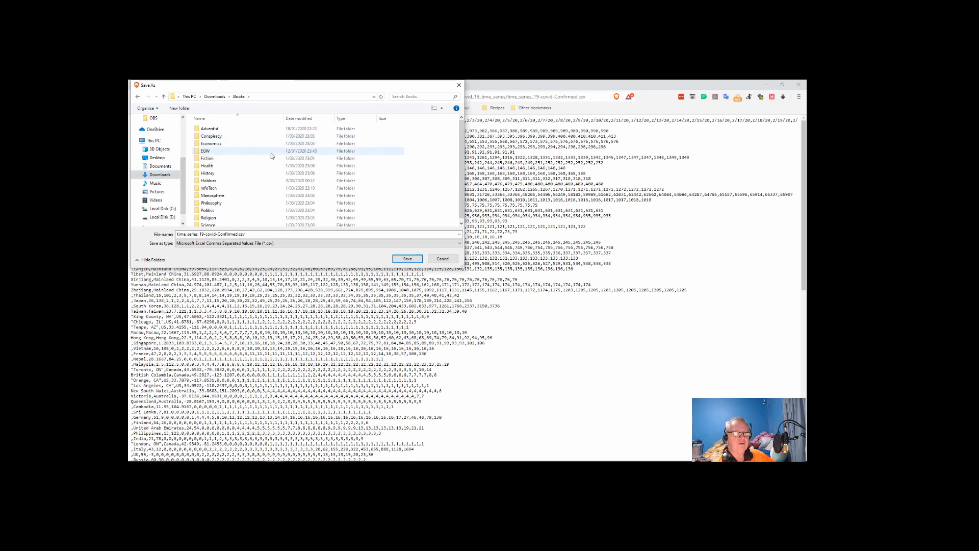
pyautogui.scroll(-1, 249, 186)
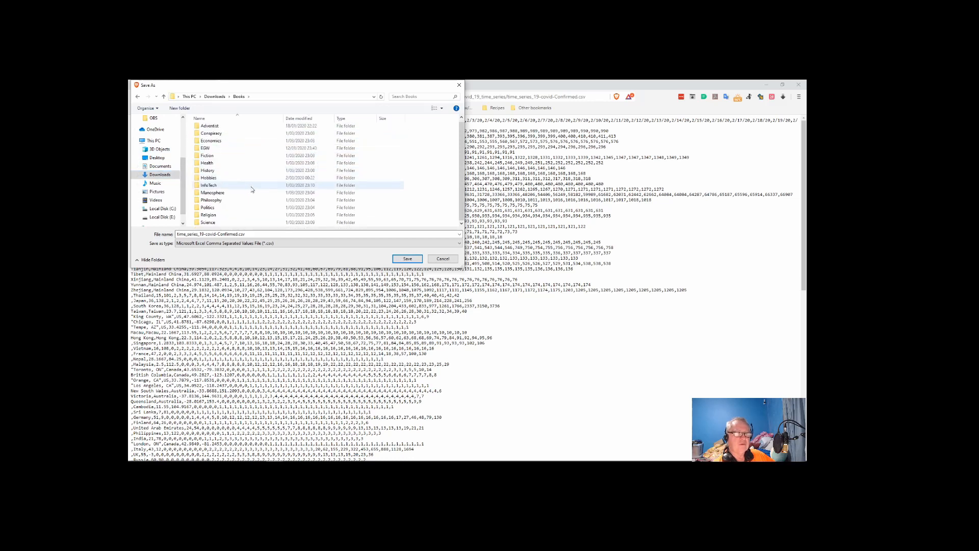
pyautogui.scroll(1, 251, 189)
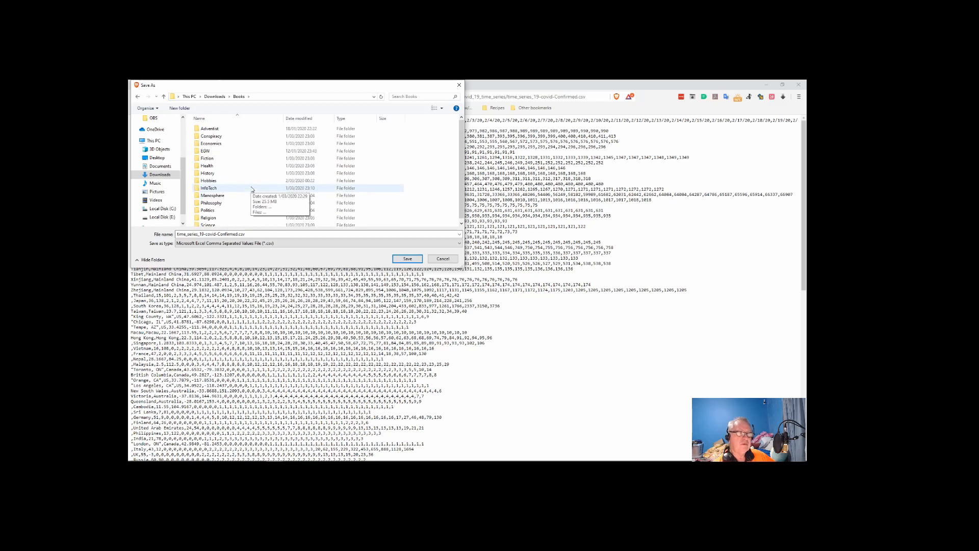
pyautogui.click(160, 166)
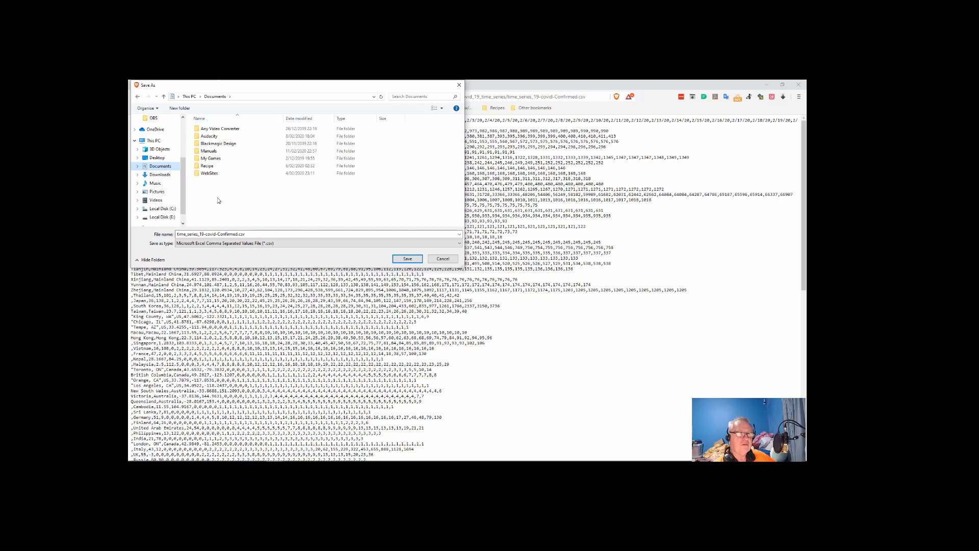
pyautogui.click(417, 96)
pyautogui.write('corona')
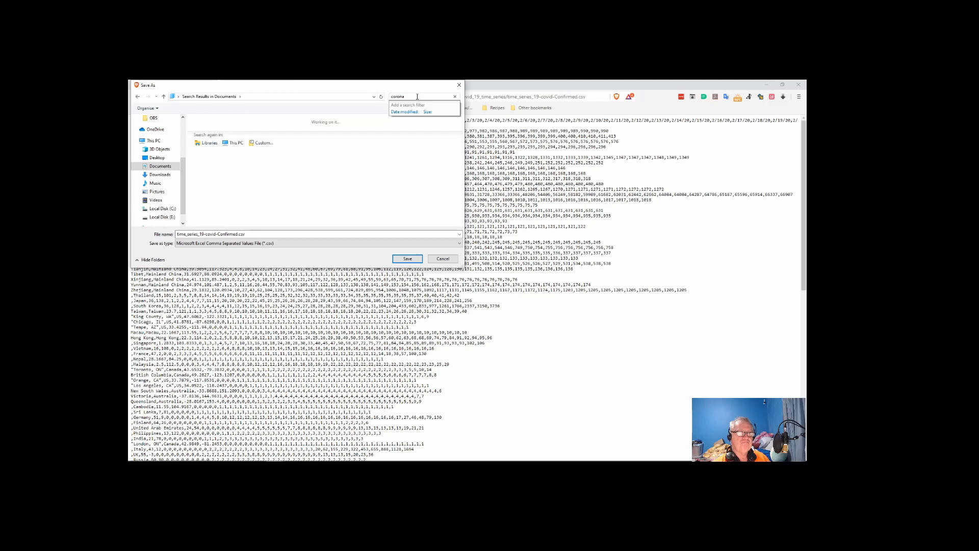
pyautogui.press('BackSpace')
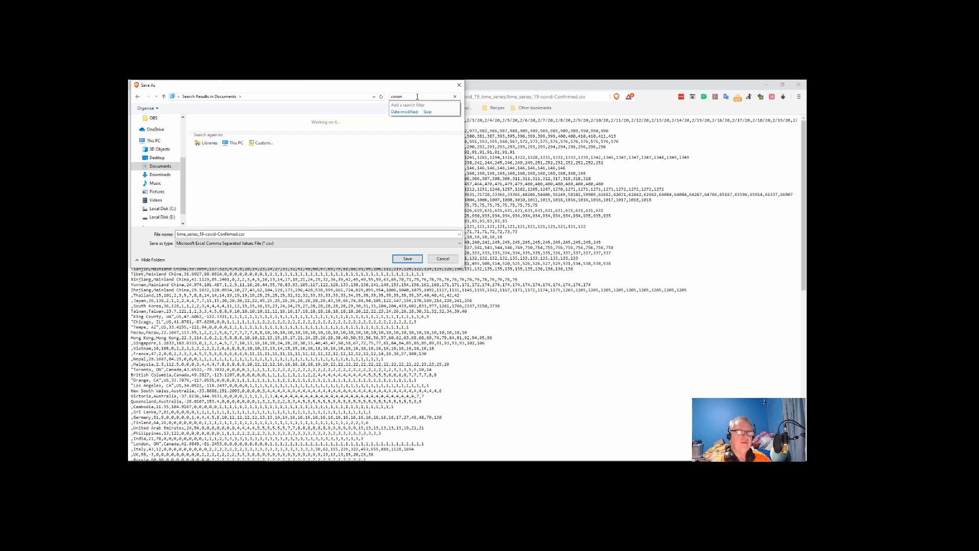
pyautogui.press('BackSpace')
pyautogui.press('BackSpace')
pyautogui.press('BackSpace')
pyautogui.press('BackSpace')
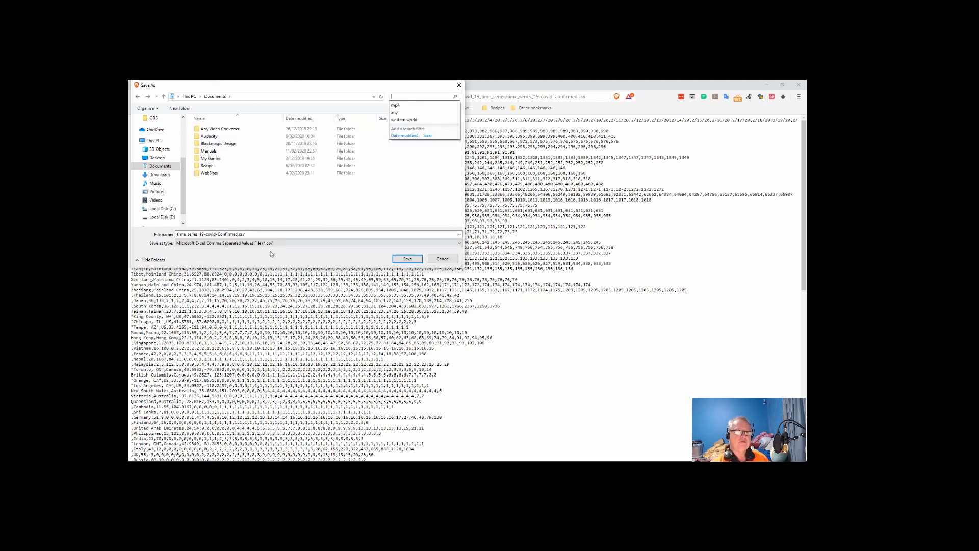
pyautogui.click(210, 190)
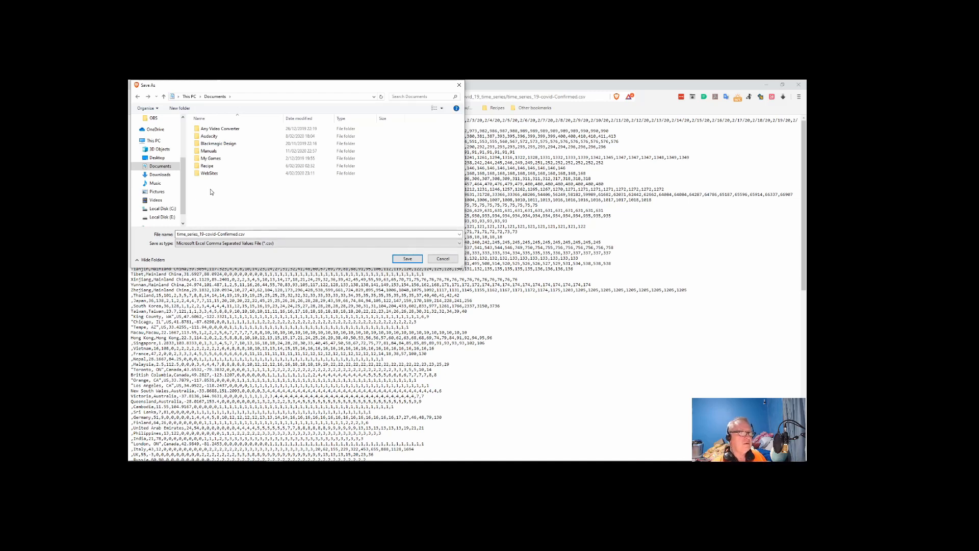
# - Create a Corona2020 folder inside Documents and save time_series_19-covid-Confirmed.csv in it
pyautogui.rightClick(212, 200)
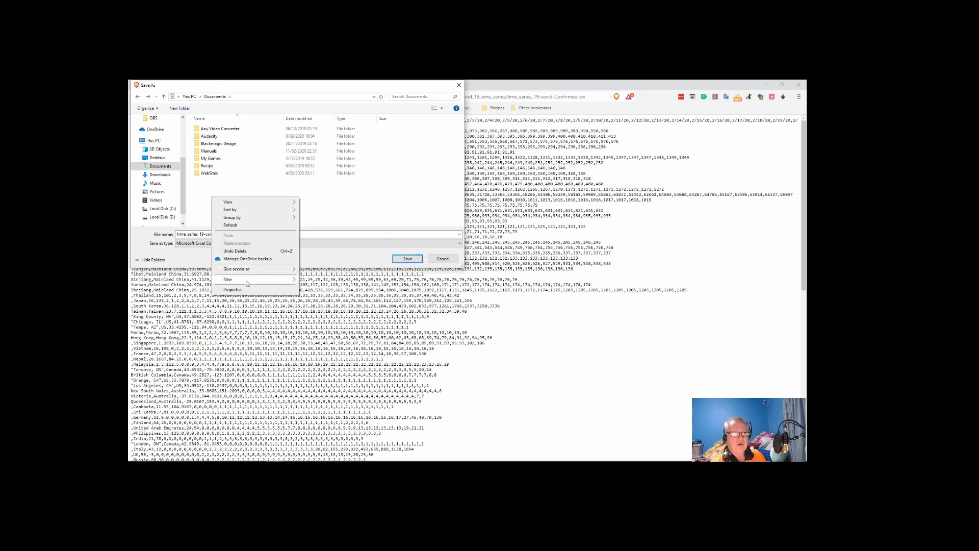
pyautogui.moveTo(279, 284)
pyautogui.click(317, 280)
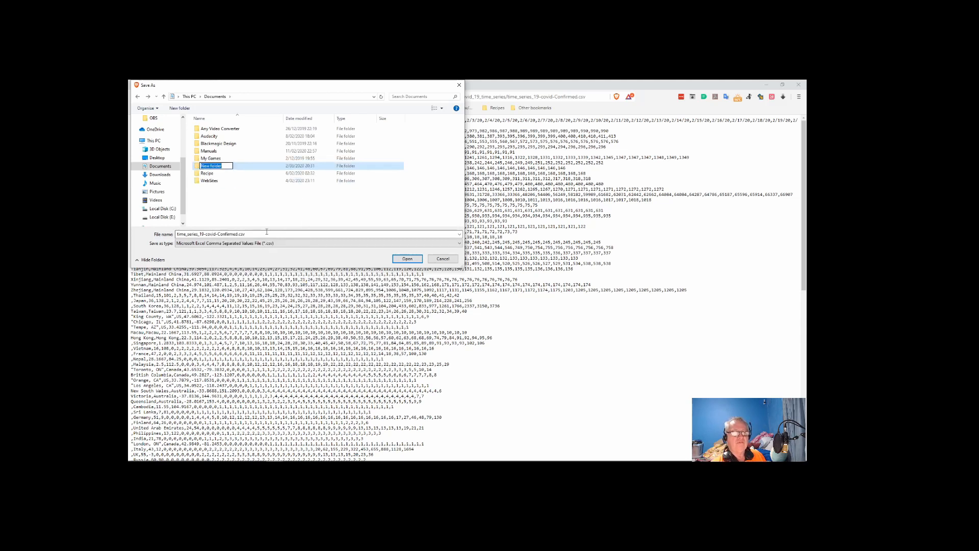
pyautogui.write('C')
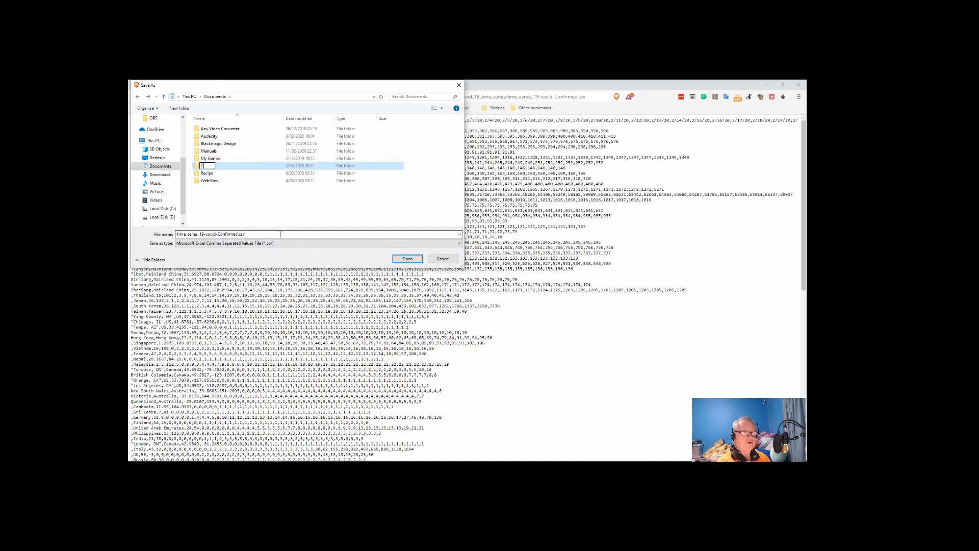
pyautogui.write('orona')
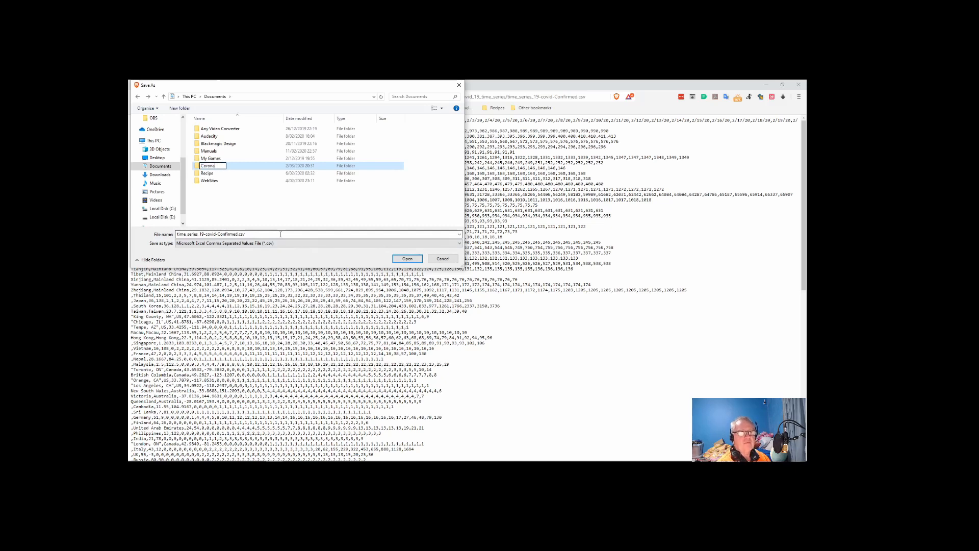
pyautogui.write('2020')
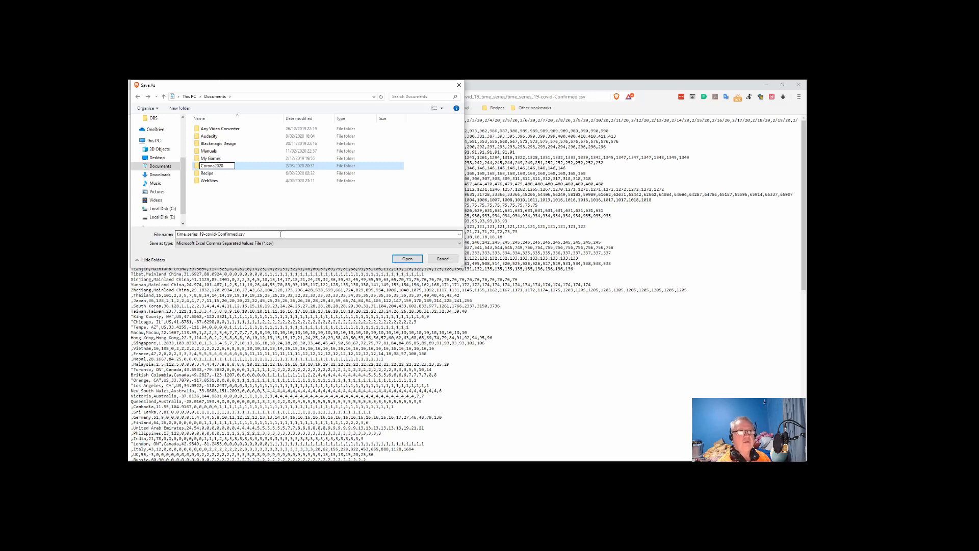
pyautogui.press('Return')
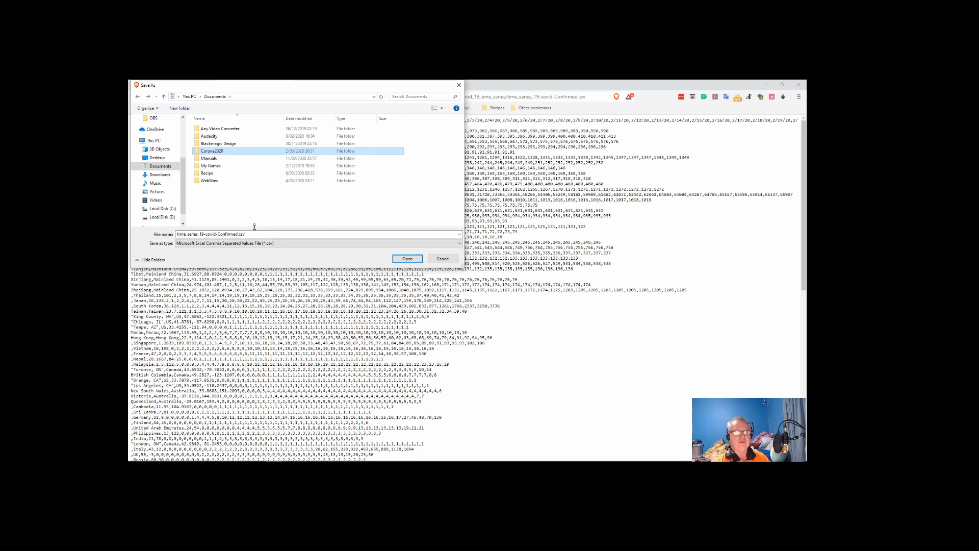
pyautogui.doubleClick(199, 154)
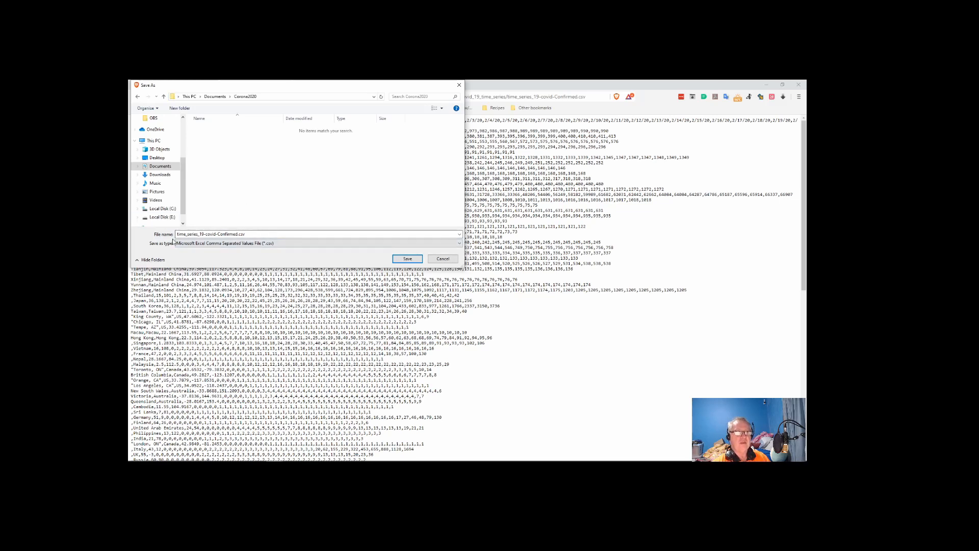
pyautogui.click(408, 260)
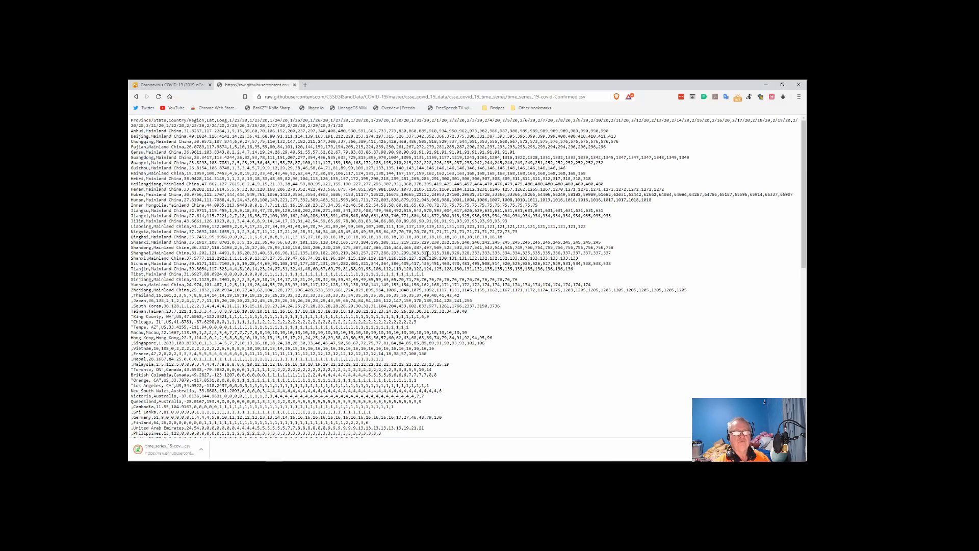
# - Return to the csse_covid_19_time_series folder and display time_series_19-covid-Deaths.csv as raw text
pyautogui.click(136, 97)
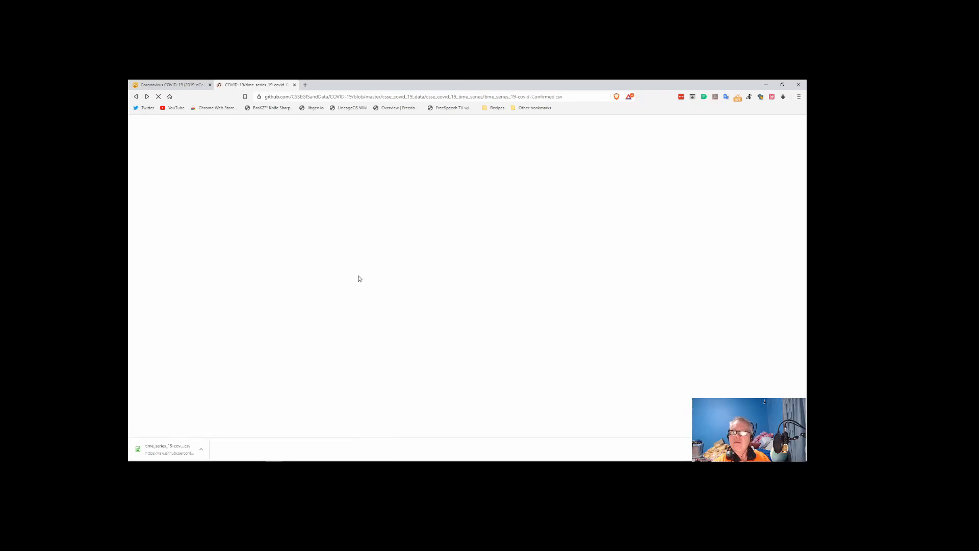
pyautogui.scroll(5, 234, 285)
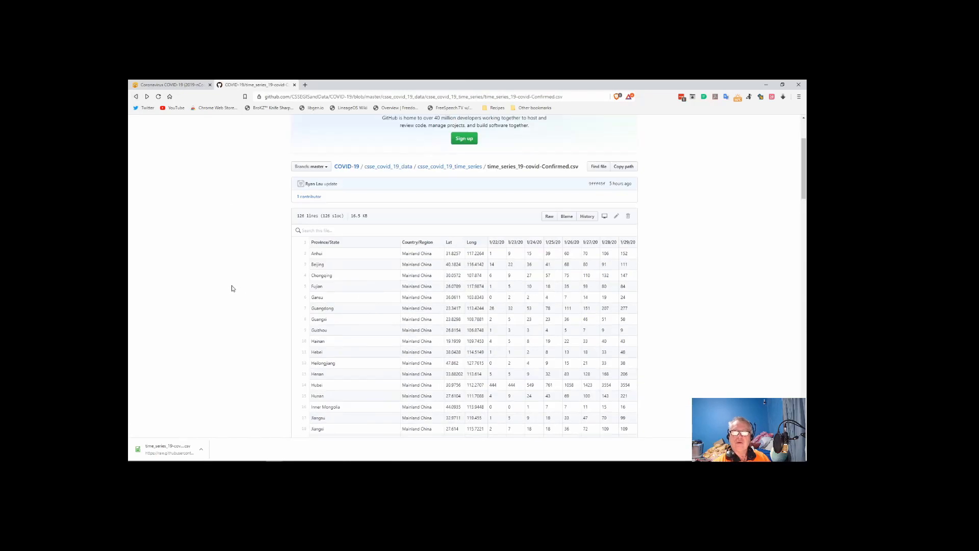
pyautogui.click(137, 97)
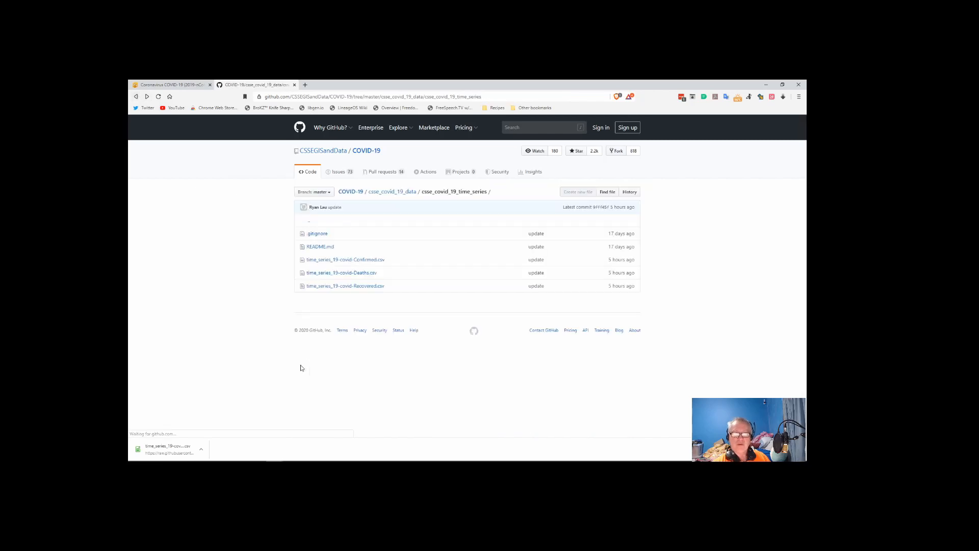
pyautogui.click(323, 274)
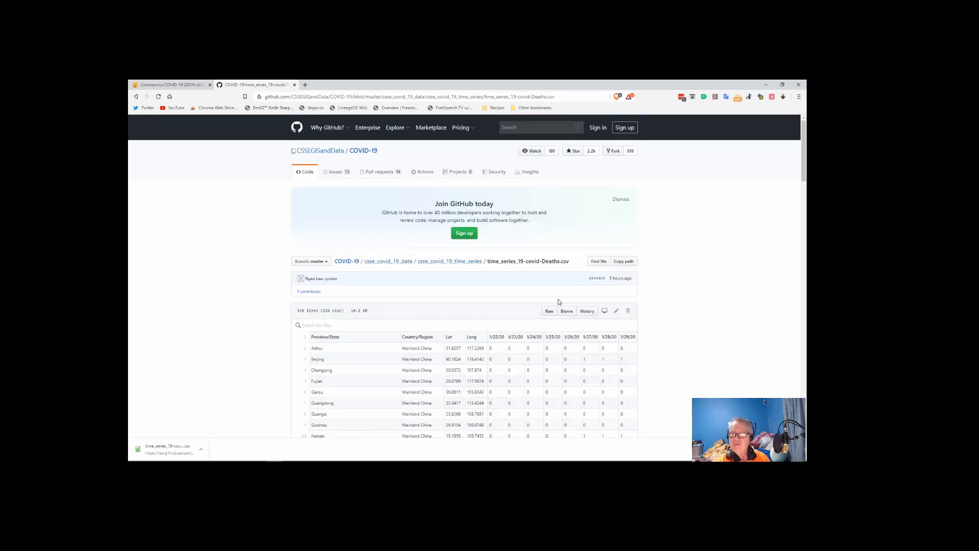
pyautogui.click(550, 310)
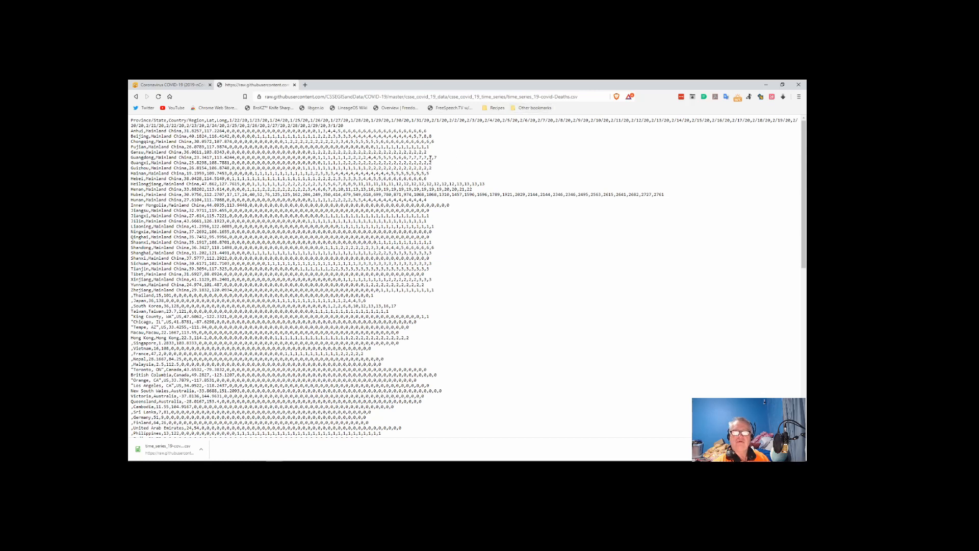
# - Save the raw deaths data as time_series_19-covid-Deaths.csv in the Corona2020 folder
pyautogui.rightClick(448, 159)
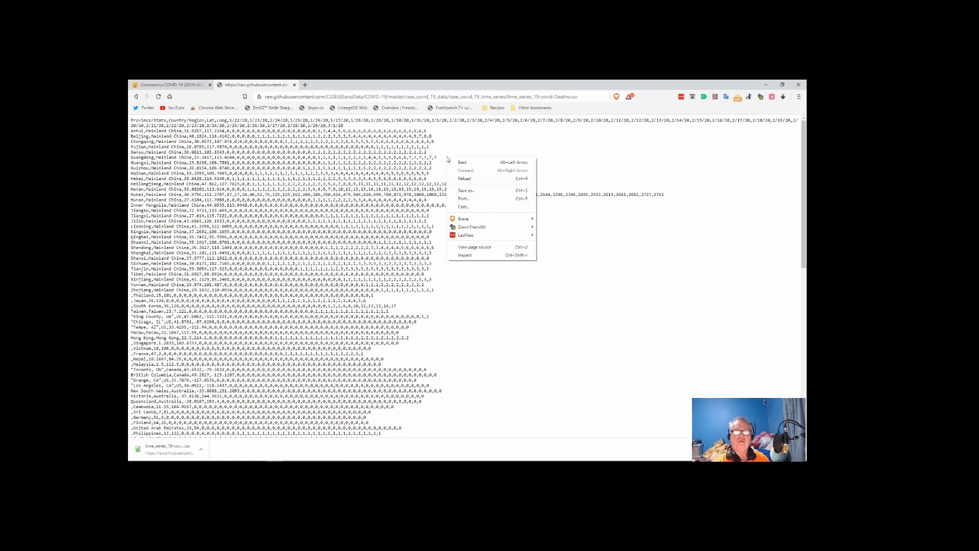
pyautogui.click(444, 141)
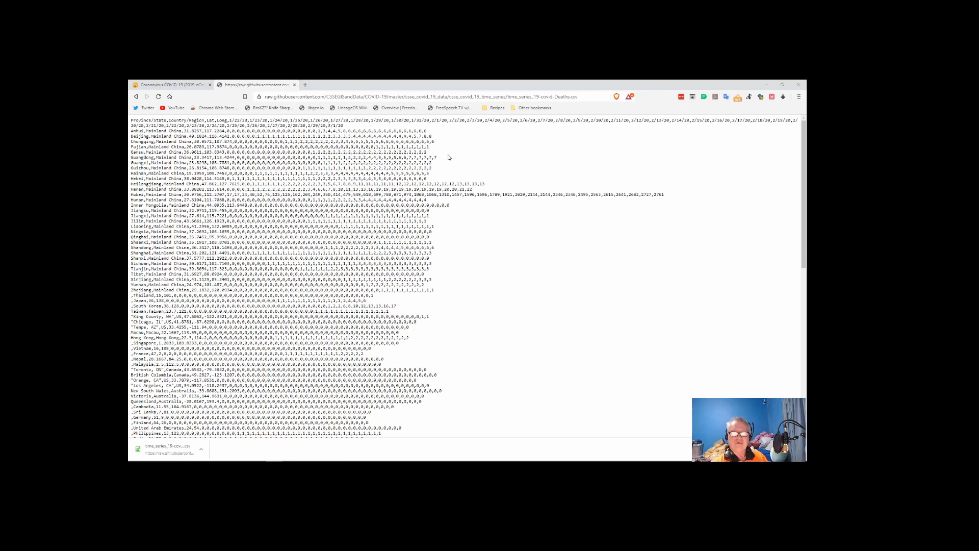
pyautogui.hotkey('ctrl', 's')
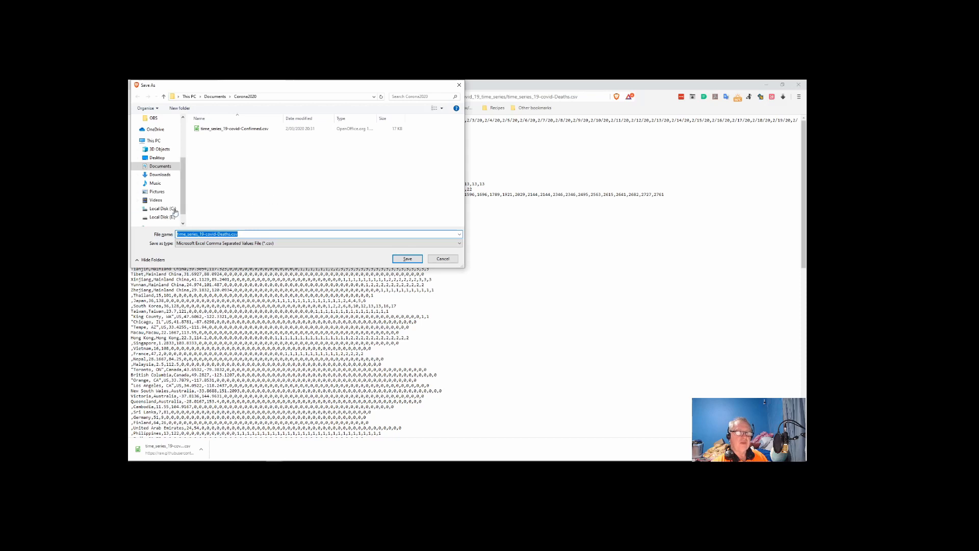
pyautogui.click(407, 259)
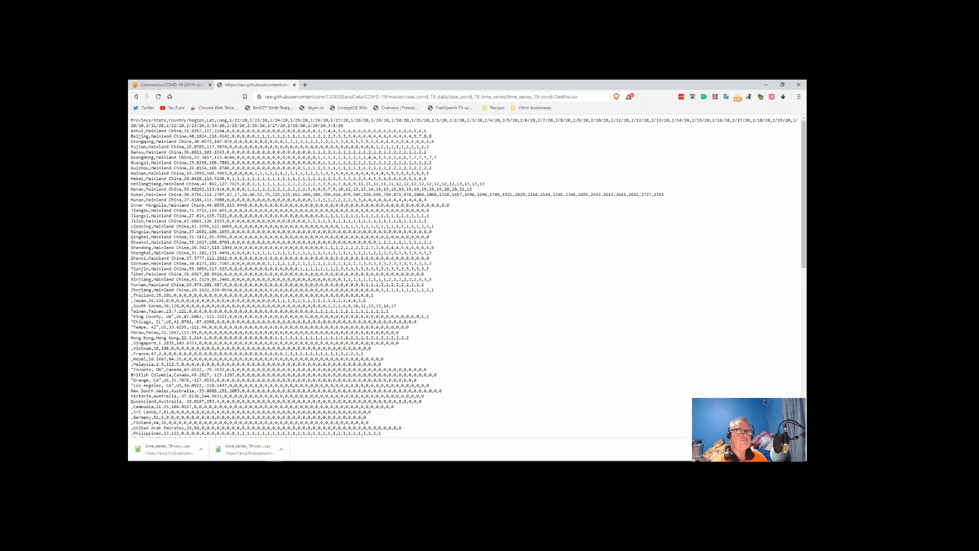
# - Display time_series_19-covid-Recovered.csv from the time series folder as raw text, save it in Corona2020, and return to its GitHub page
pyautogui.click(136, 96)
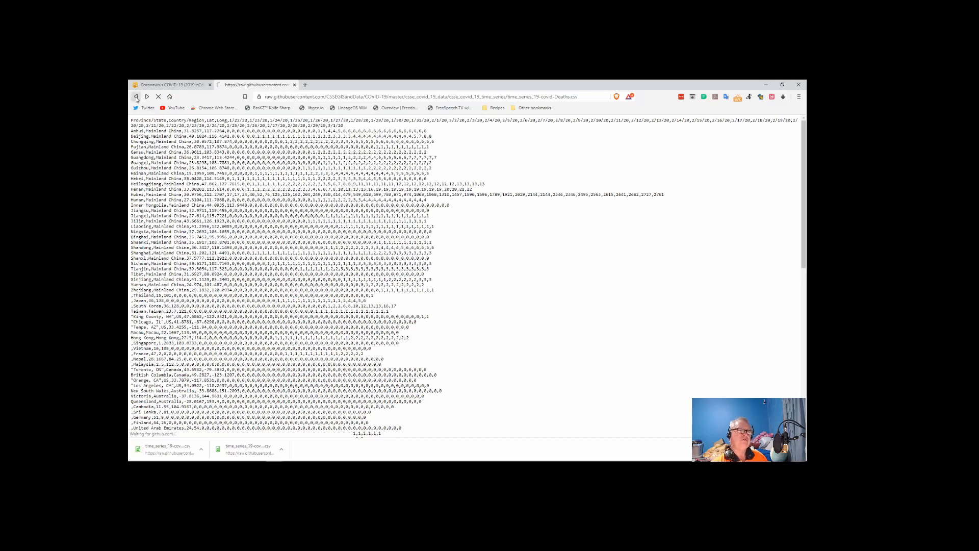
pyautogui.click(136, 97)
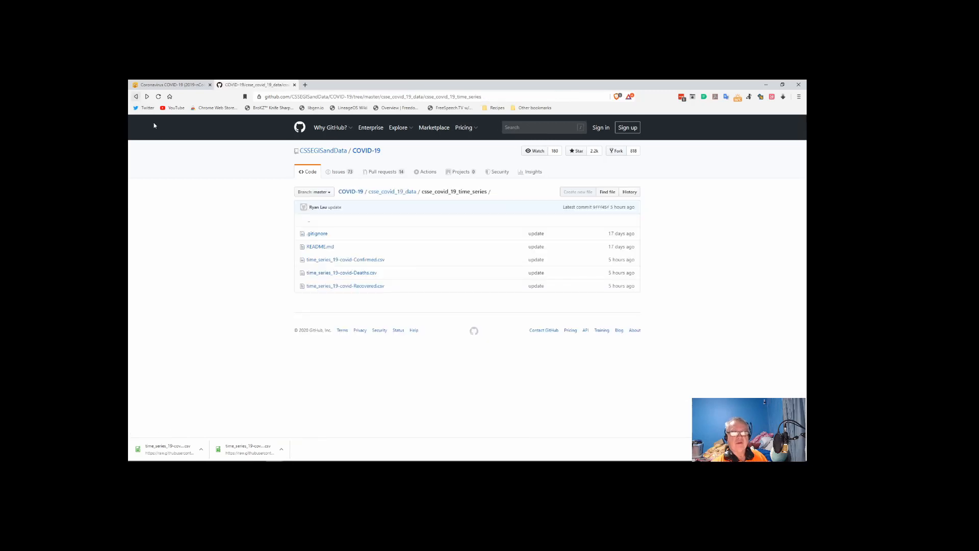
pyautogui.click(335, 286)
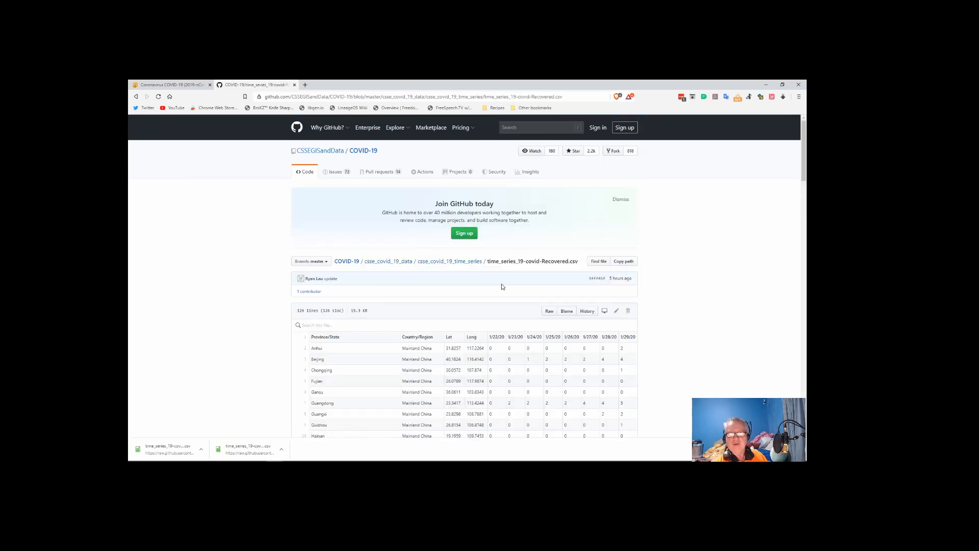
pyautogui.click(549, 310)
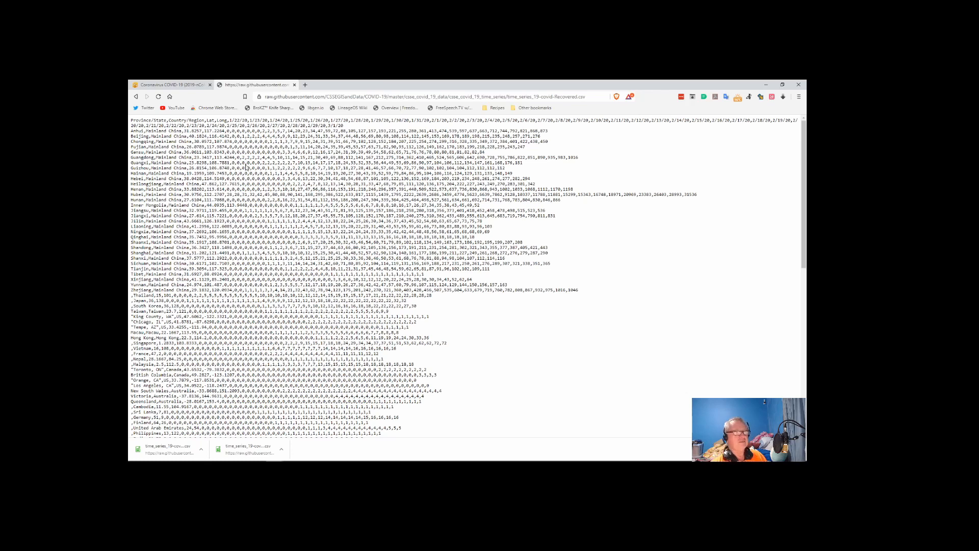
pyautogui.hotkey('ctrl', 's')
pyautogui.click(408, 259)
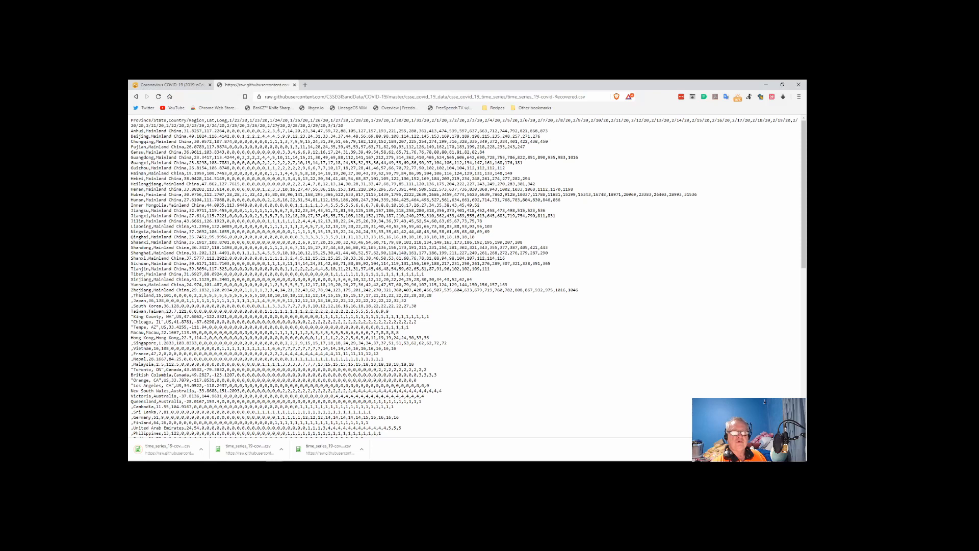
pyautogui.click(136, 97)
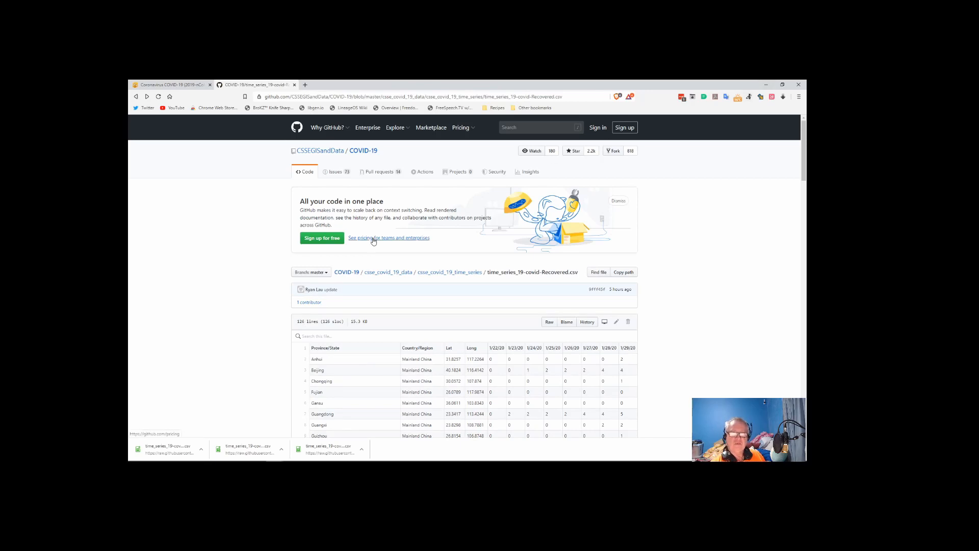
# - Minimize the browser and launch LibreOffice Calc from the LibreOffice 6.3 program group
pyautogui.click(765, 85)
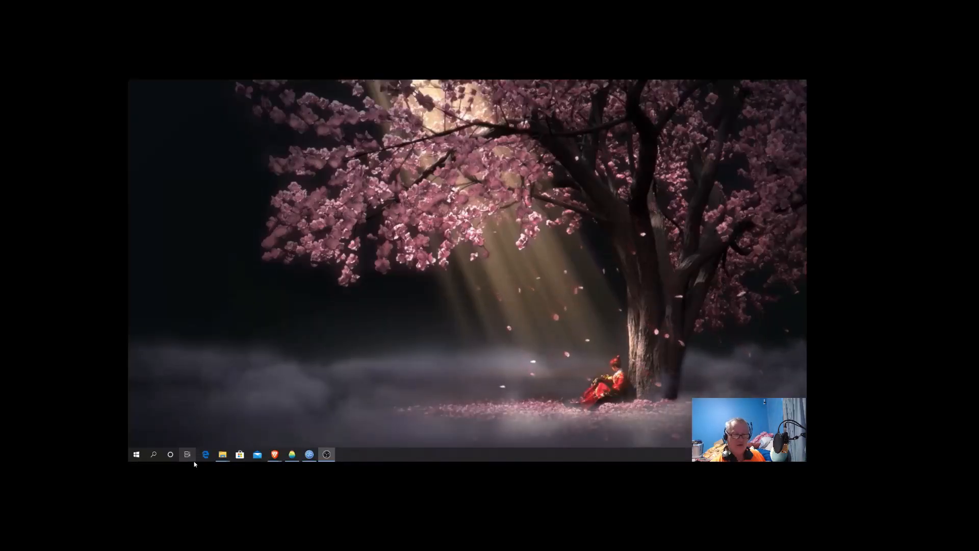
pyautogui.click(136, 453)
pyautogui.scroll(-8, 194, 371)
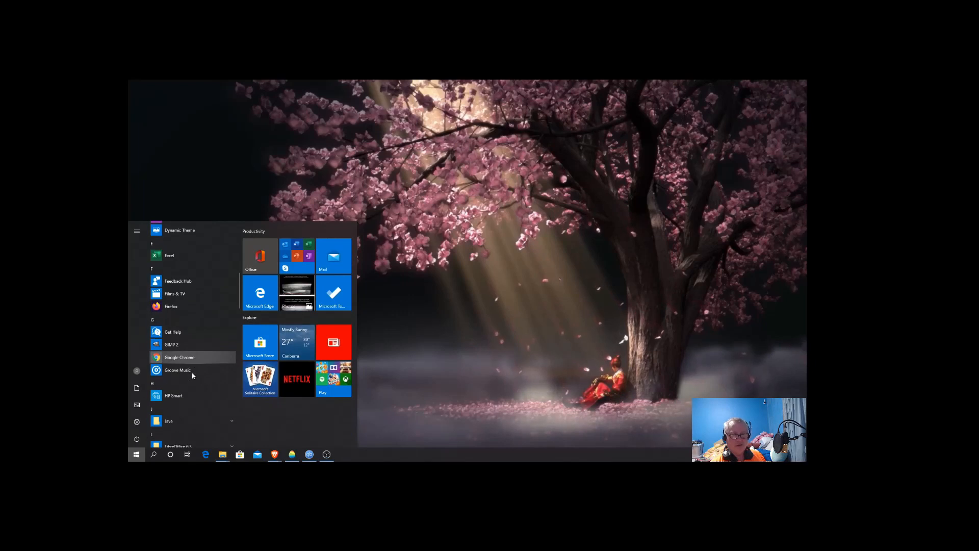
pyautogui.scroll(-5, 214, 370)
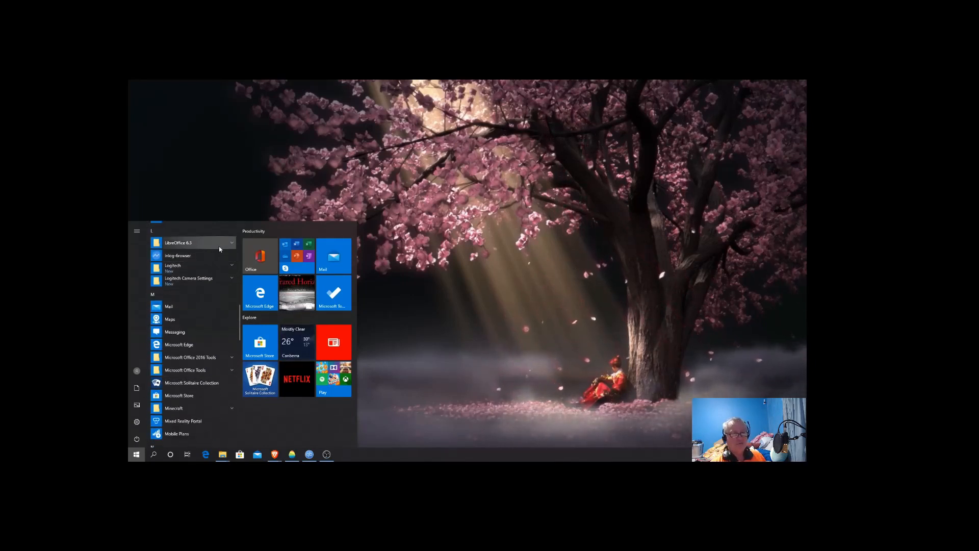
pyautogui.click(231, 243)
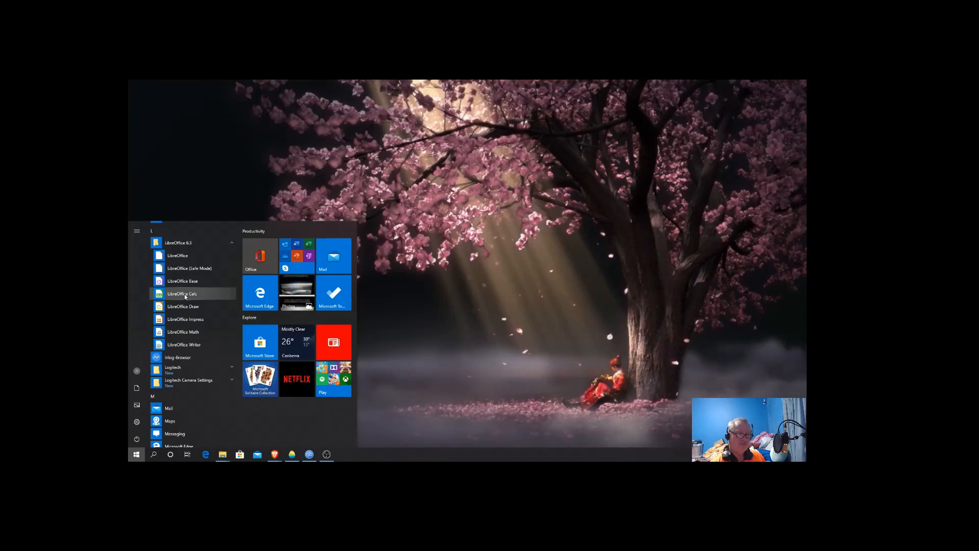
pyautogui.click(185, 295)
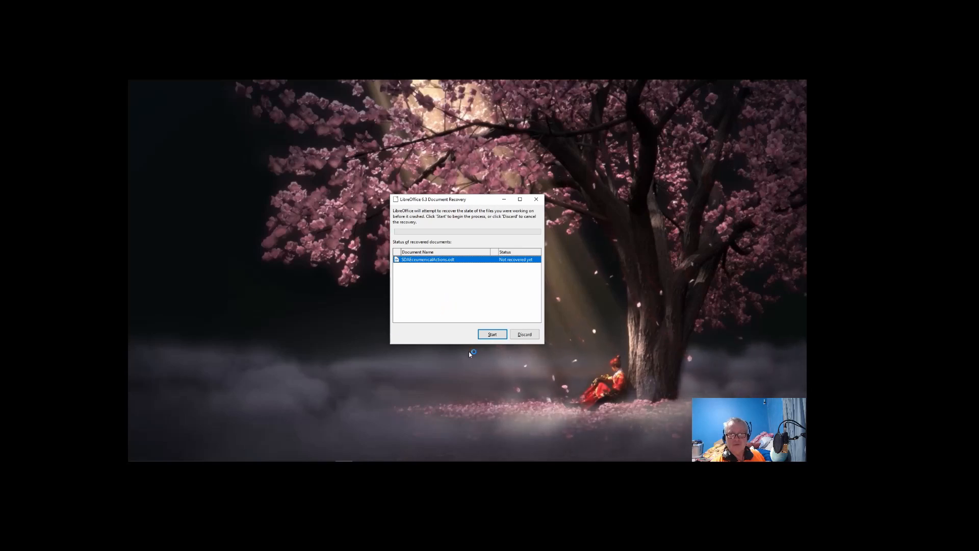
# - Recover the listed document in LibreOffice, open it, and dismiss the tip of the day
pyautogui.click(493, 335)
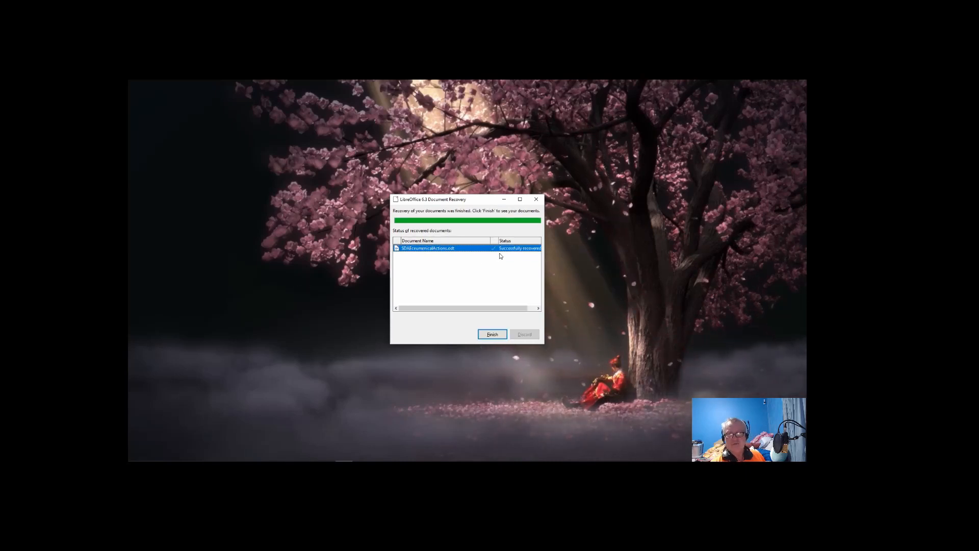
pyautogui.click(480, 334)
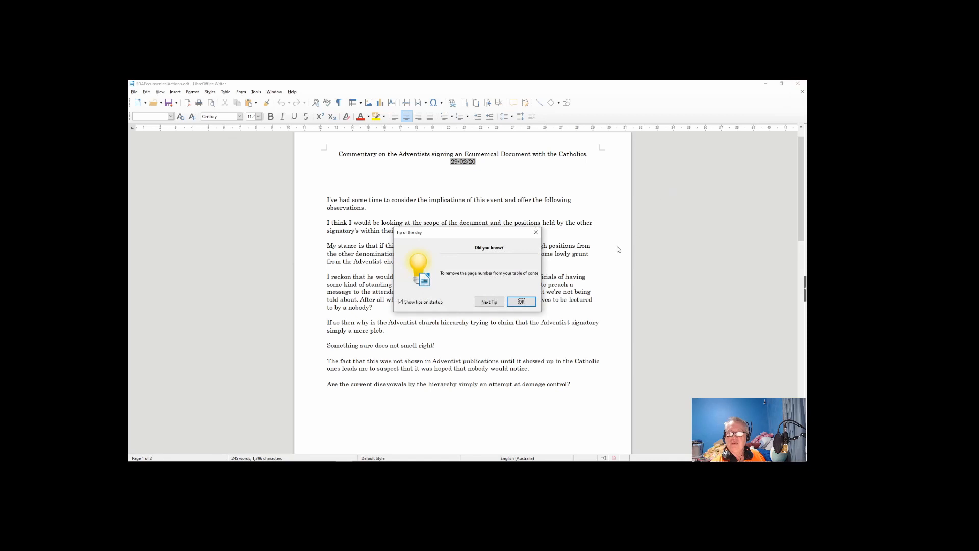
pyautogui.click(520, 302)
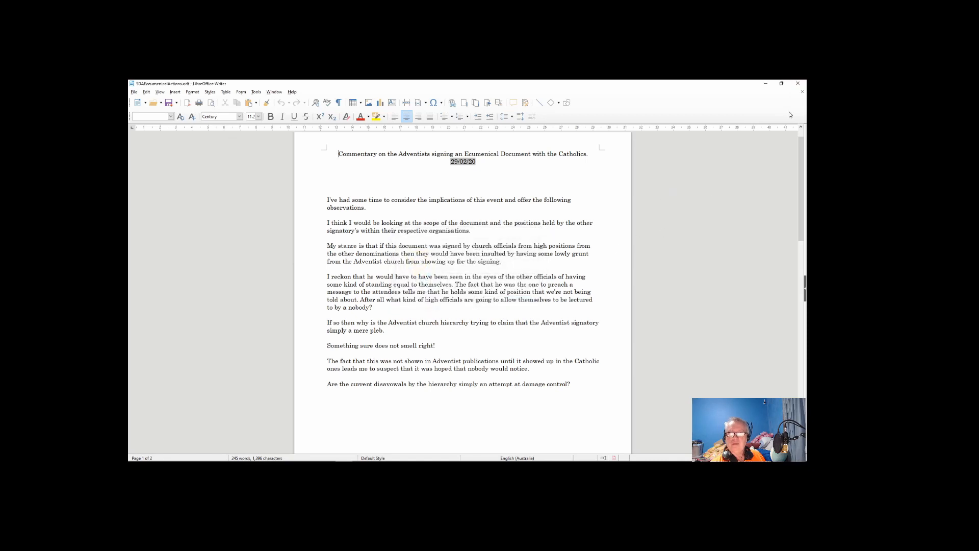
# - Close the recovered Writer document without saving and launch LibreOffice Calc from the LibreOffice 6.3 program group
pyautogui.click(799, 84)
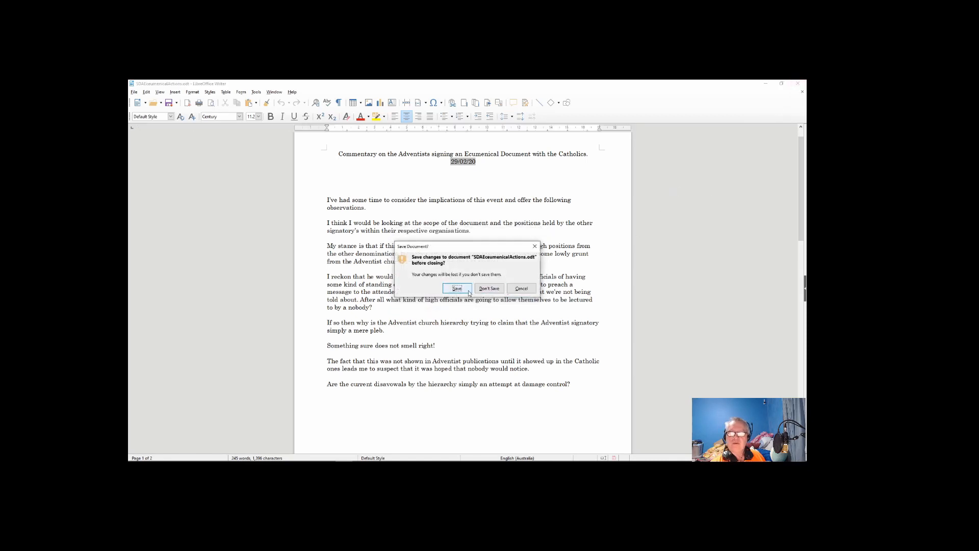
pyautogui.click(489, 288)
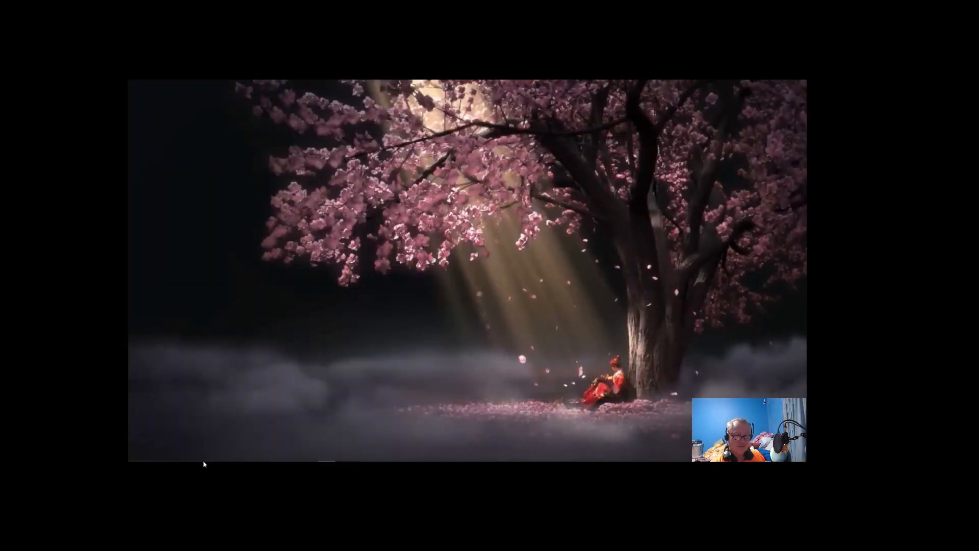
pyautogui.moveTo(206, 461)
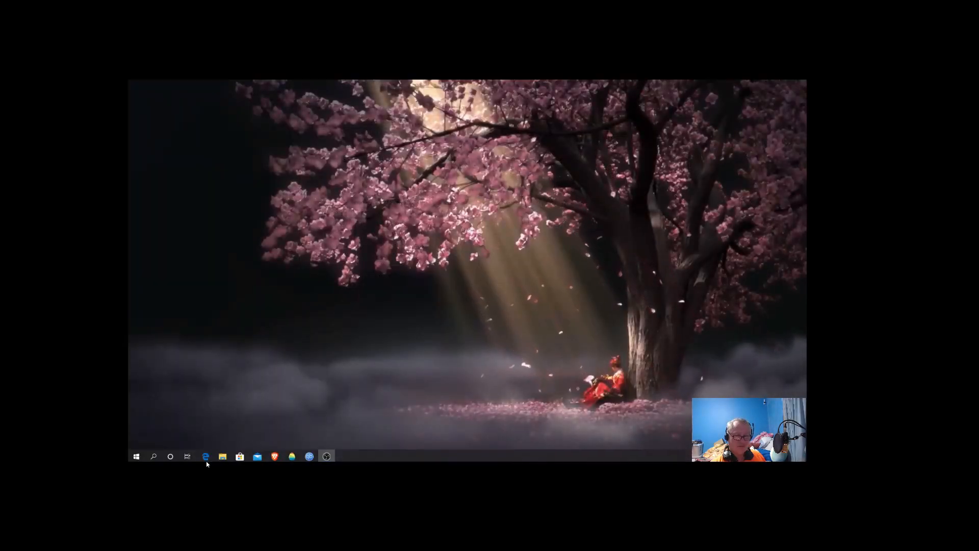
pyautogui.click(137, 455)
pyautogui.scroll(-8, 186, 305)
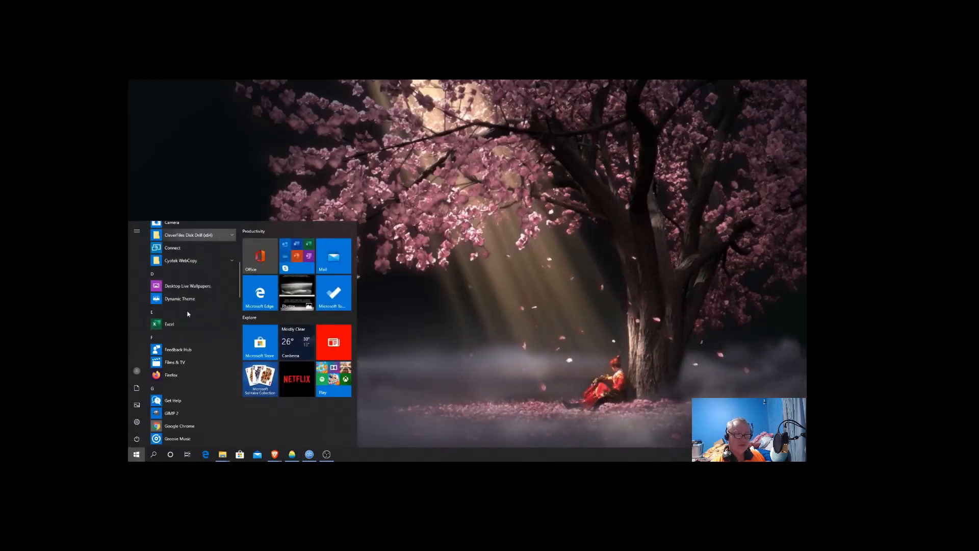
pyautogui.click(184, 310)
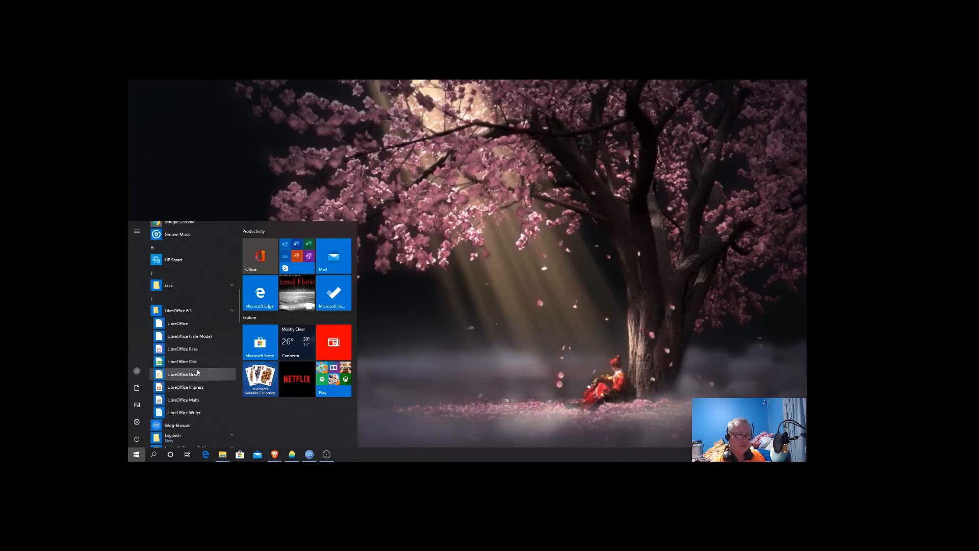
pyautogui.click(180, 362)
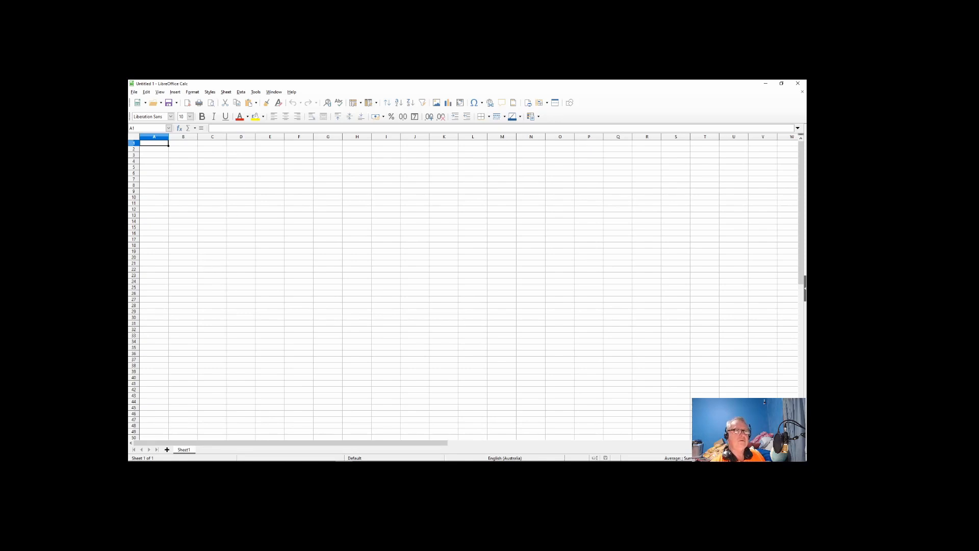
# - Open time_series_19-covid-Confirmed.csv from the Corona2020 folder in Documents
pyautogui.click(134, 92)
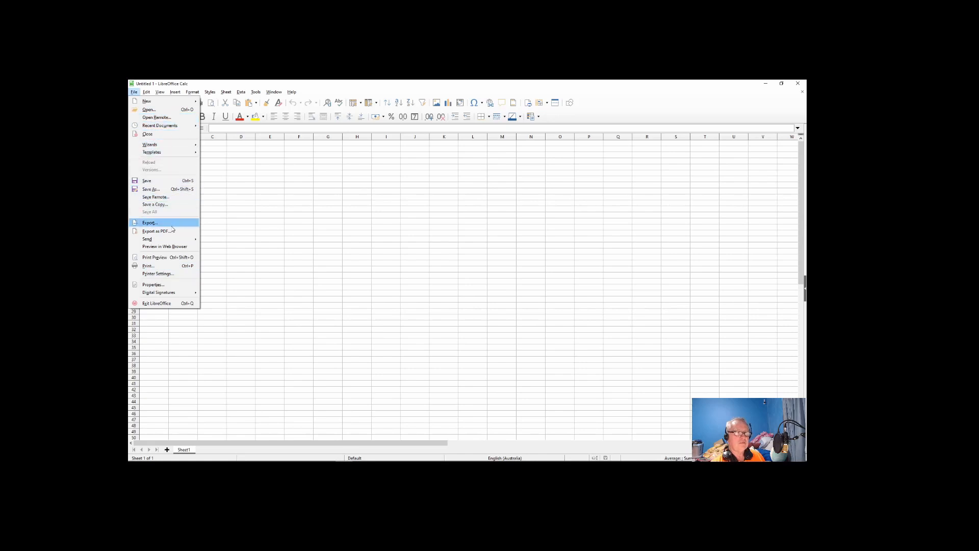
pyautogui.click(162, 112)
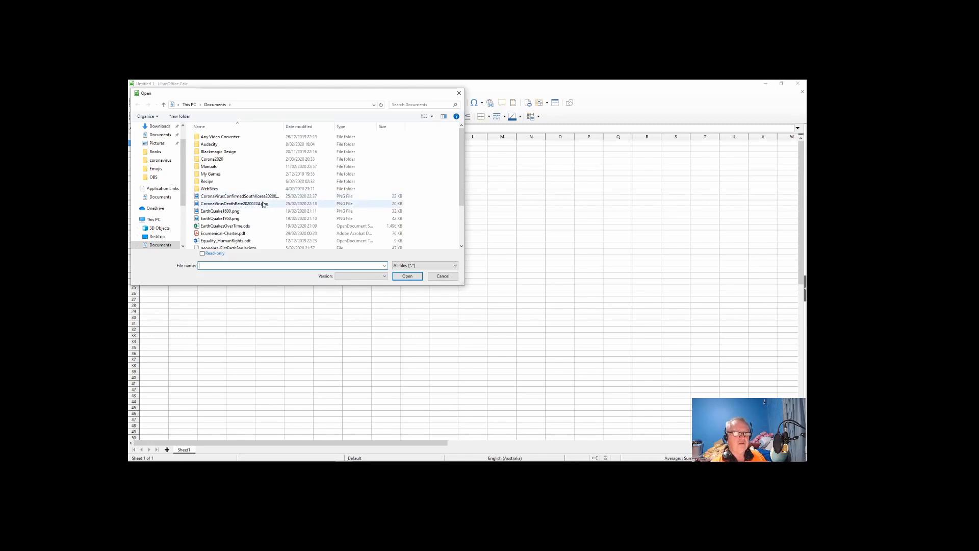
pyautogui.scroll(-3, 285, 212)
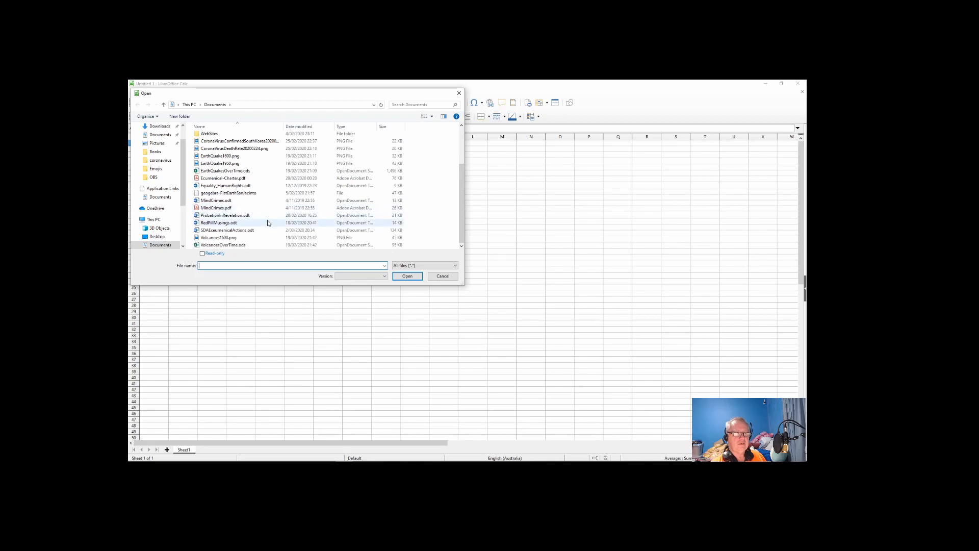
pyautogui.scroll(3, 266, 223)
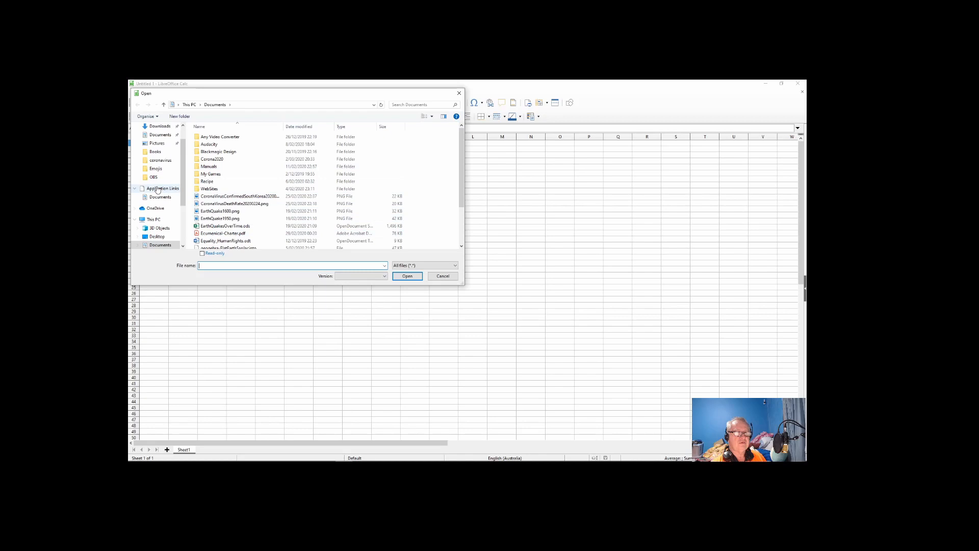
pyautogui.doubleClick(197, 159)
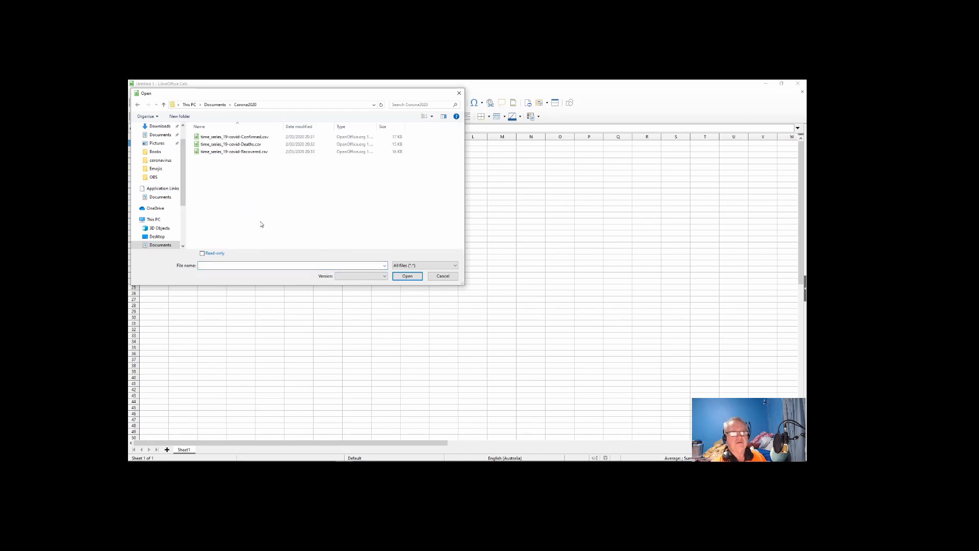
pyautogui.click(206, 138)
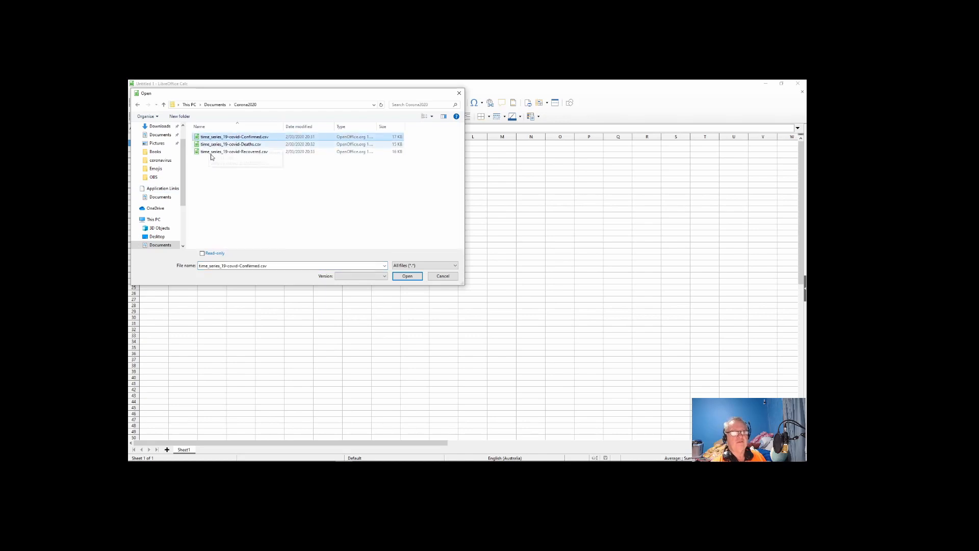
pyautogui.click(385, 277)
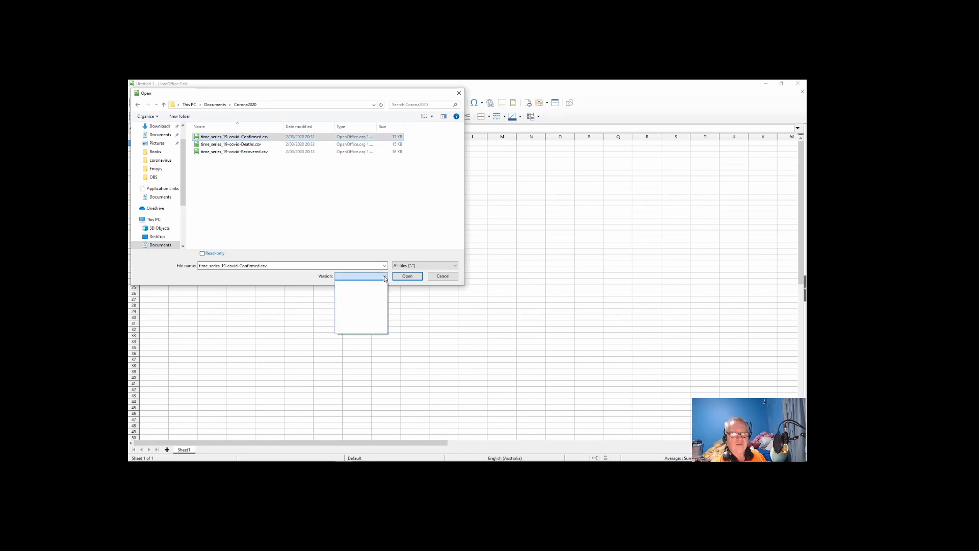
pyautogui.click(385, 277)
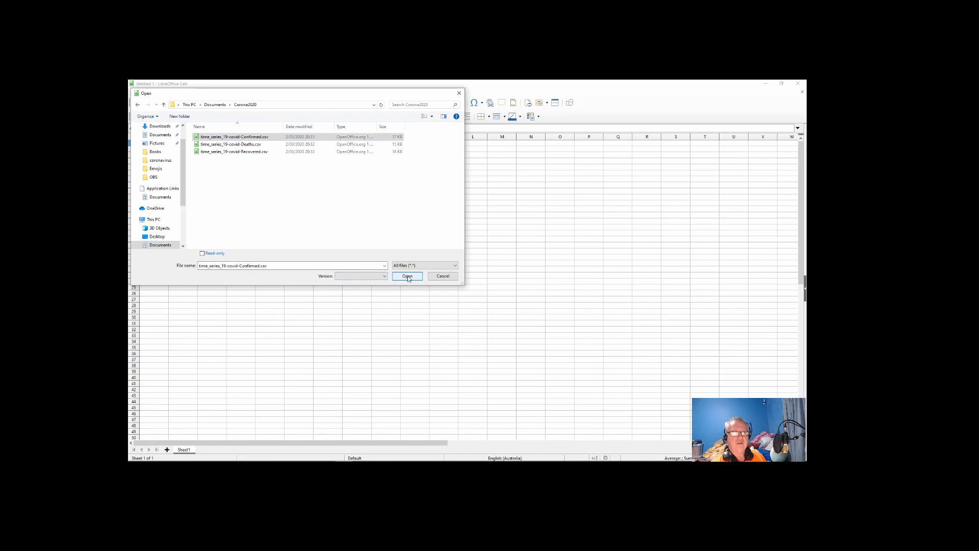
pyautogui.click(407, 277)
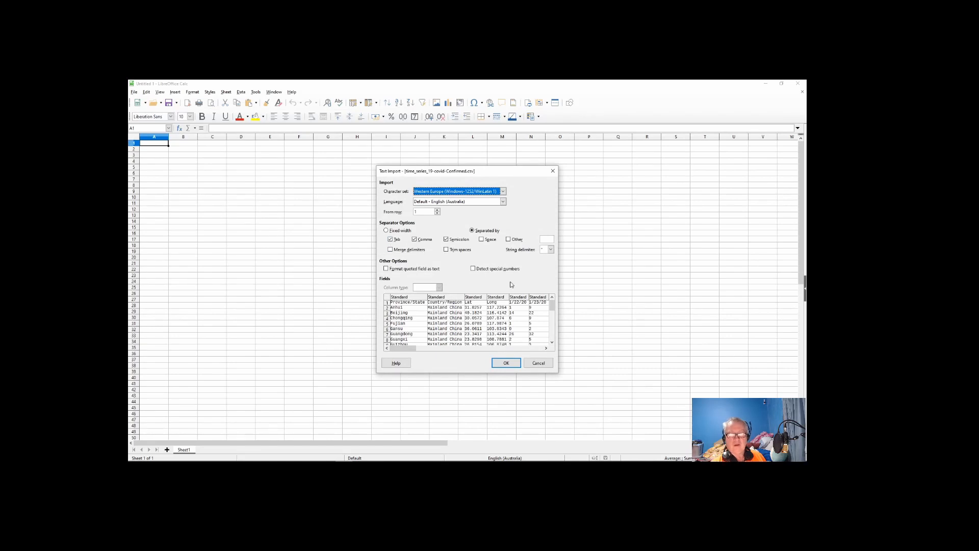
# - Enlarge and reposition the Text Import dialog to check the field preview, and import the file with the preset comma-separated options
pyautogui.moveTo(559, 375); pyautogui.dragTo(742, 418)
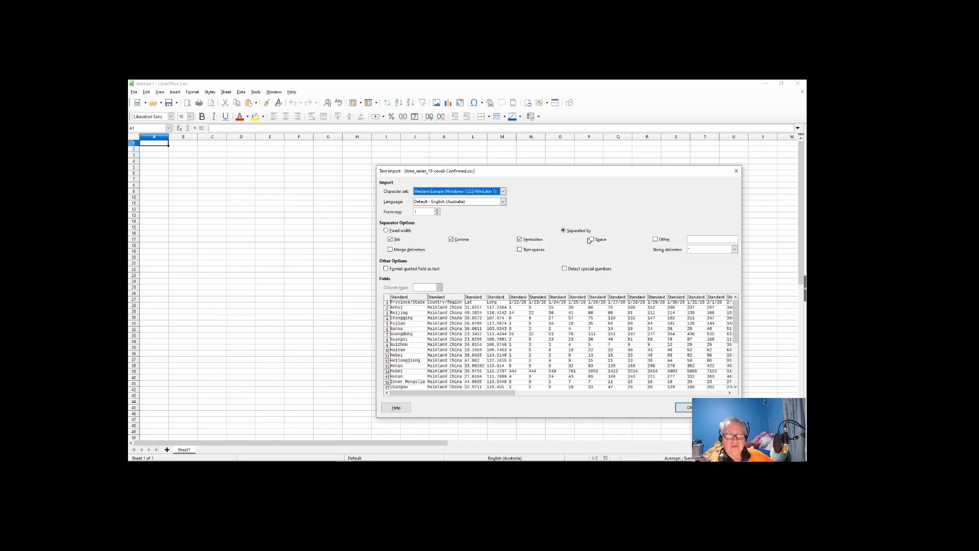
pyautogui.moveTo(585, 175); pyautogui.dragTo(512, 131)
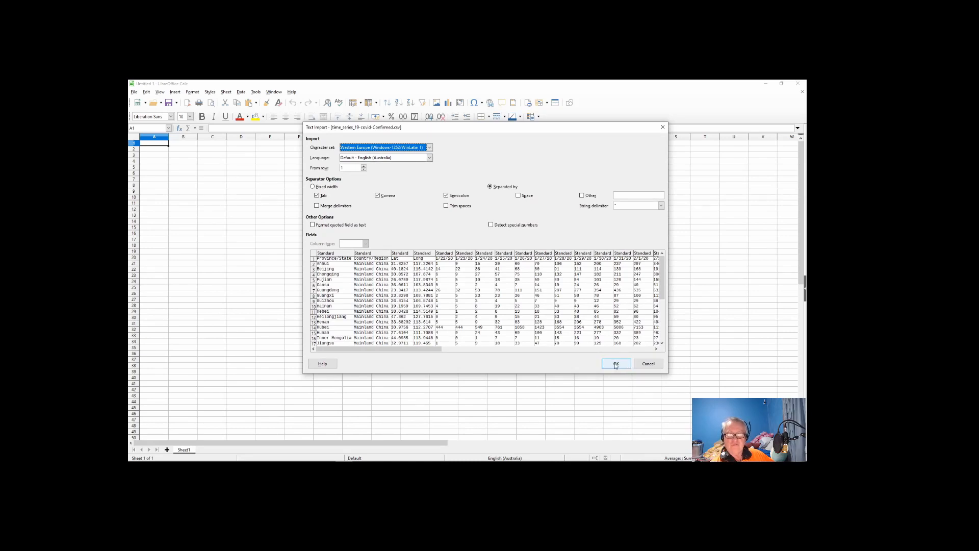
pyautogui.click(615, 365)
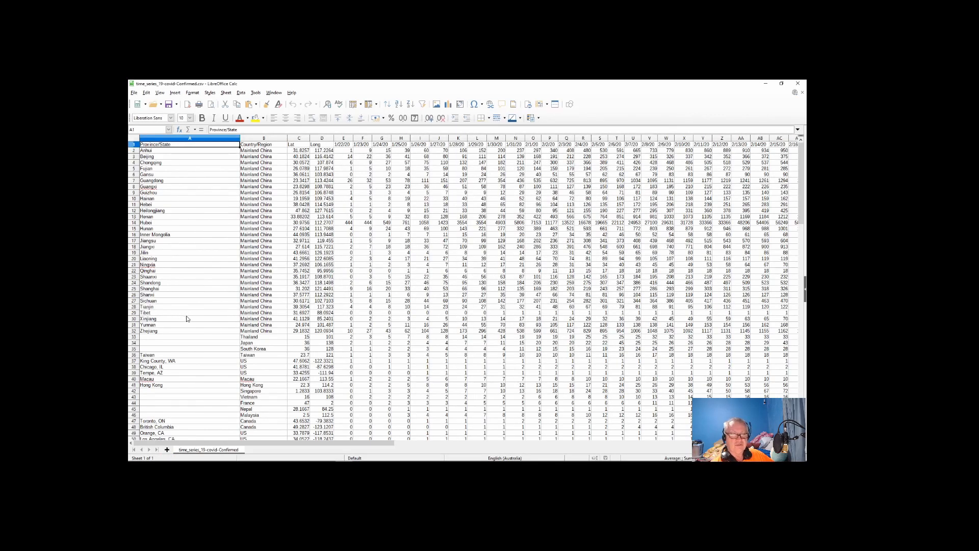
# - Examine the province and country rows of the confirmed cases sheet down to the last entry and return to the first row
pyautogui.scroll(-2, 189, 318)
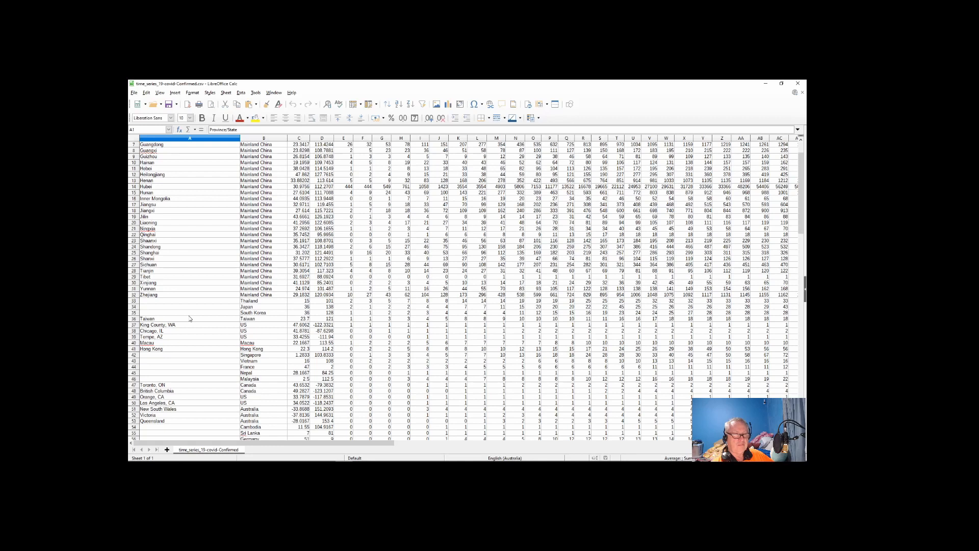
pyautogui.scroll(2, 191, 318)
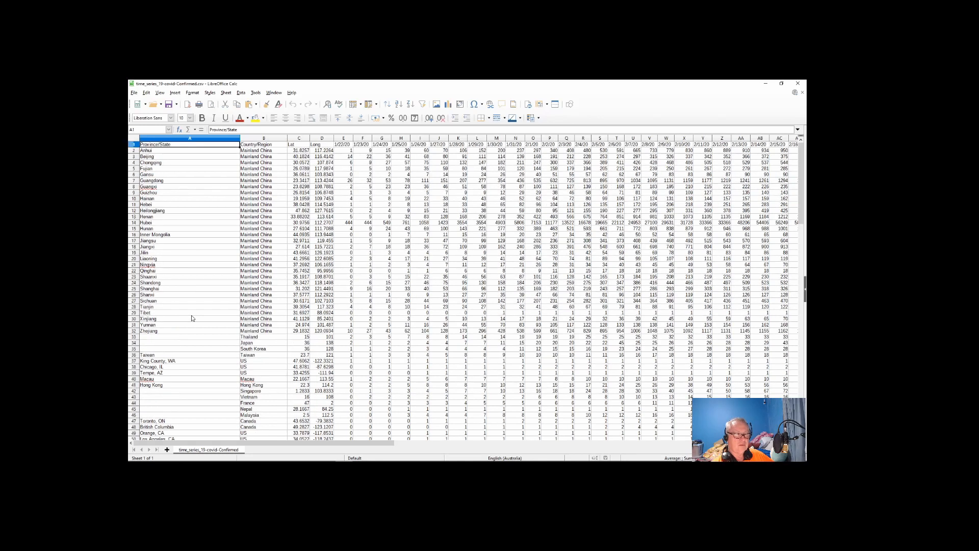
pyautogui.scroll(-6, 192, 319)
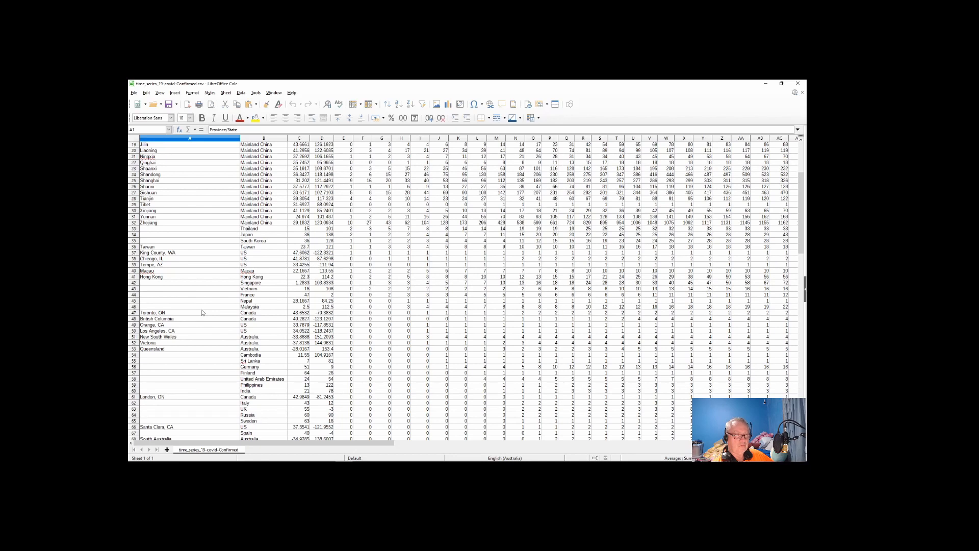
pyautogui.scroll(-4, 201, 312)
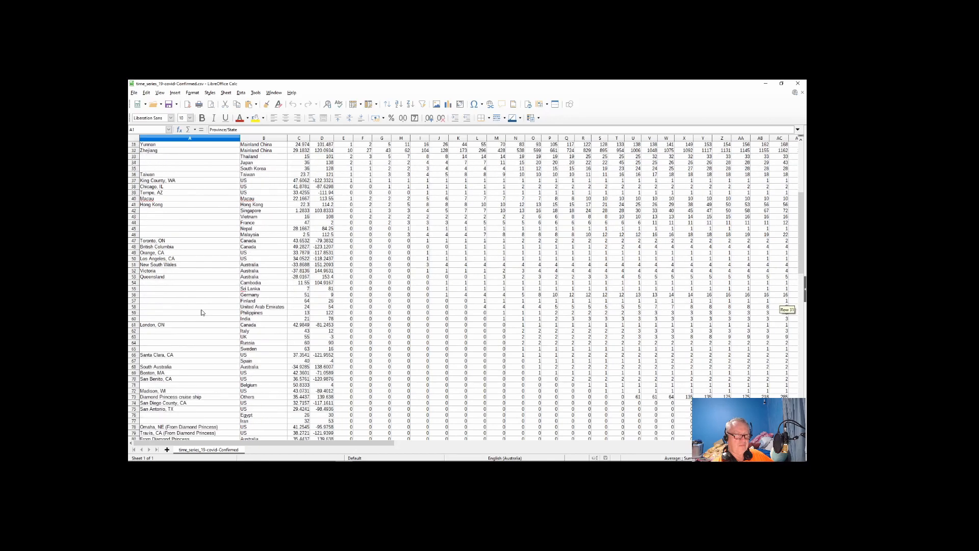
pyautogui.scroll(-5, 201, 312)
pyautogui.scroll(-11, 202, 311)
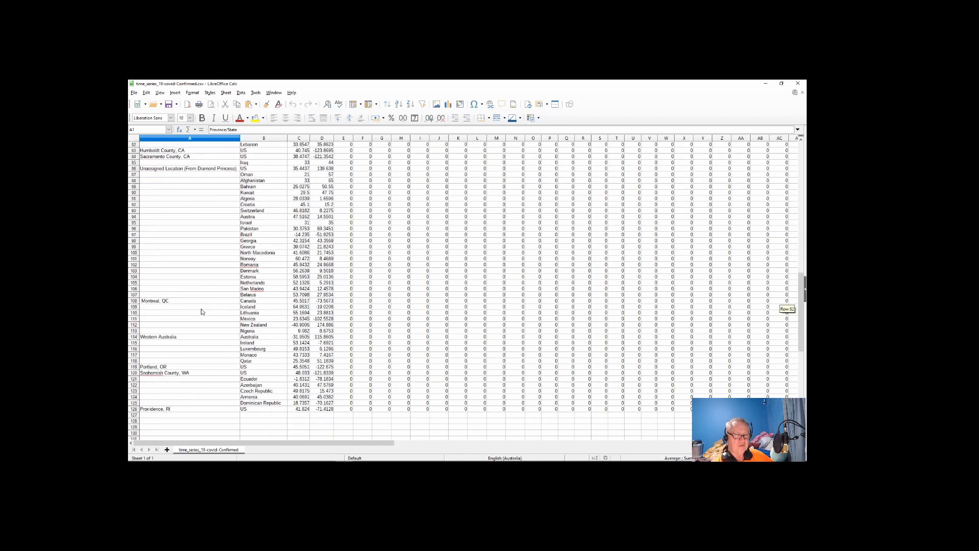
pyautogui.scroll(-5, 201, 312)
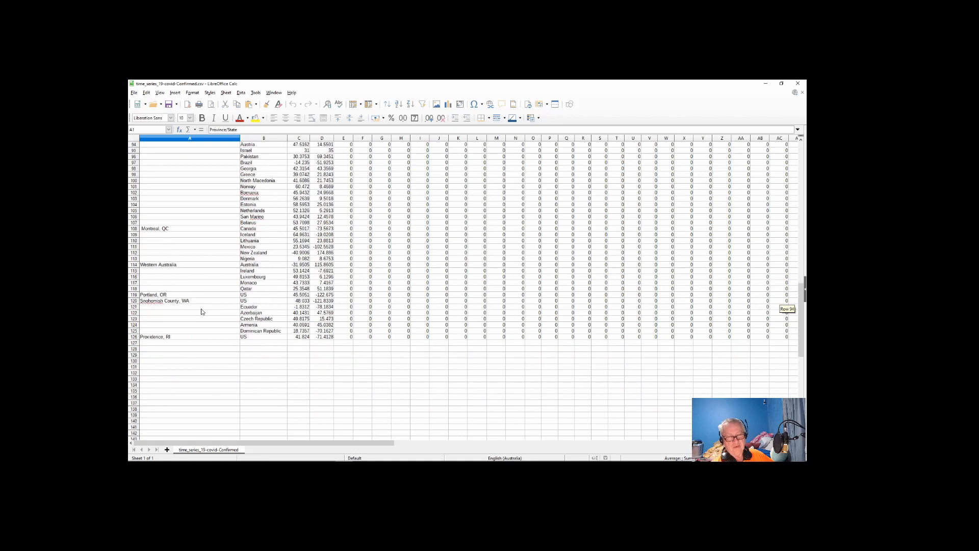
pyautogui.scroll(5, 201, 312)
pyautogui.scroll(20, 202, 311)
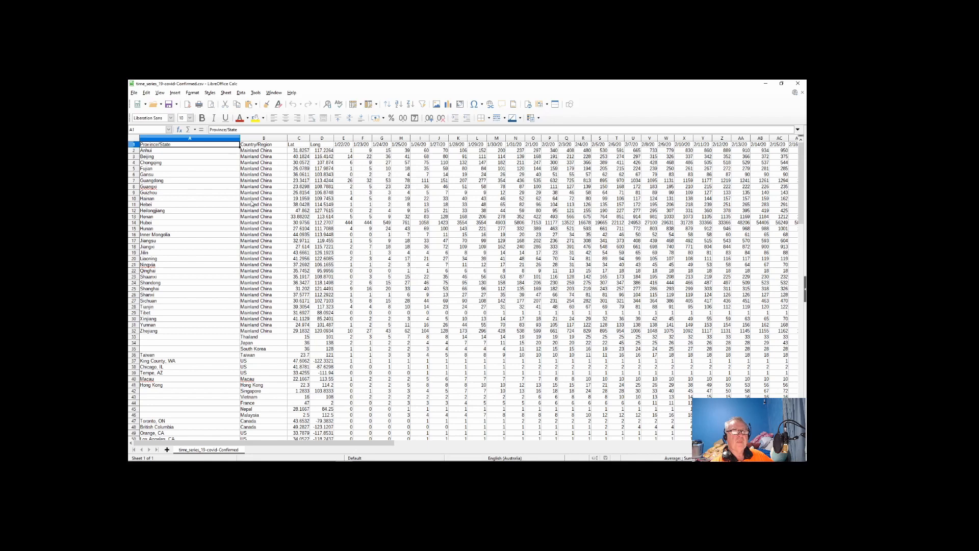
# - Examine the first date columns of the confirmed cases sheet at a larger zoom, starting from the 1/22/20 heading
pyautogui.click(345, 146)
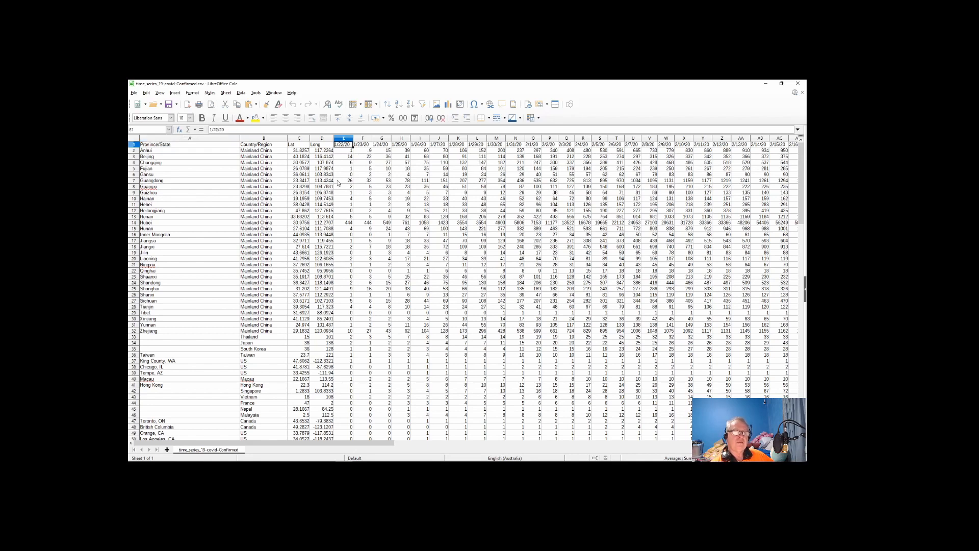
pyautogui.scroll(-15, 315, 240)
pyautogui.scroll(15, 314, 242)
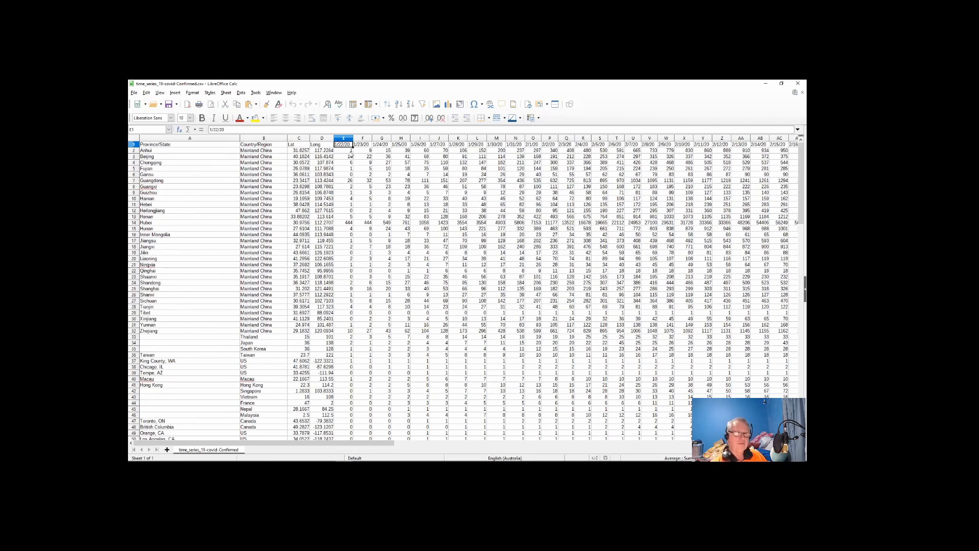
pyautogui.scroll(1, 350, 151)
pyautogui.scroll(2, 350, 153)
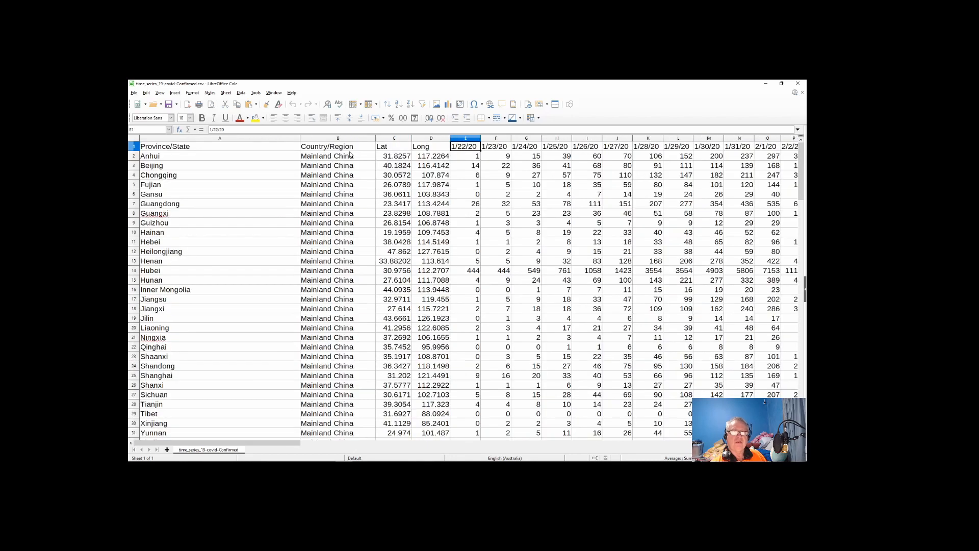
pyautogui.scroll(1, 350, 154)
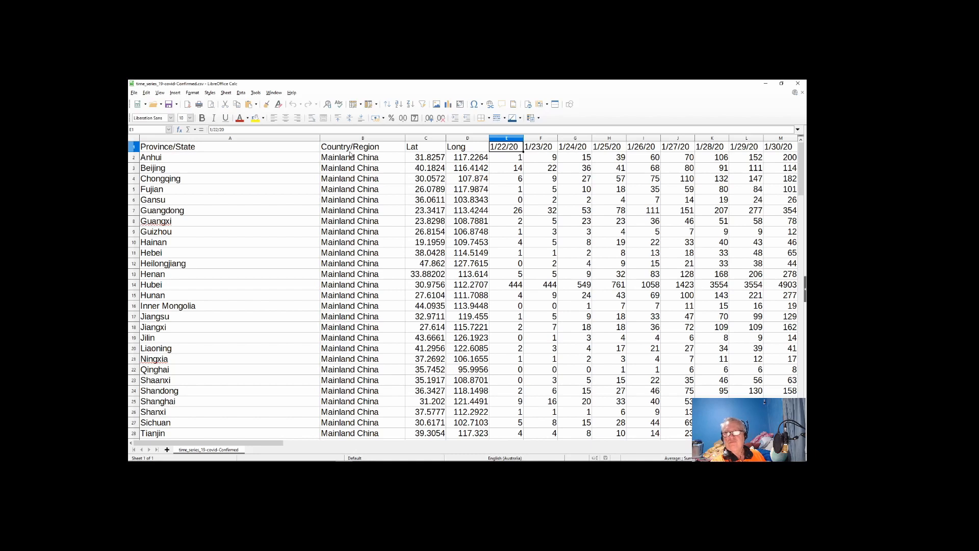
pyautogui.press('Right')
pyautogui.press('Right')
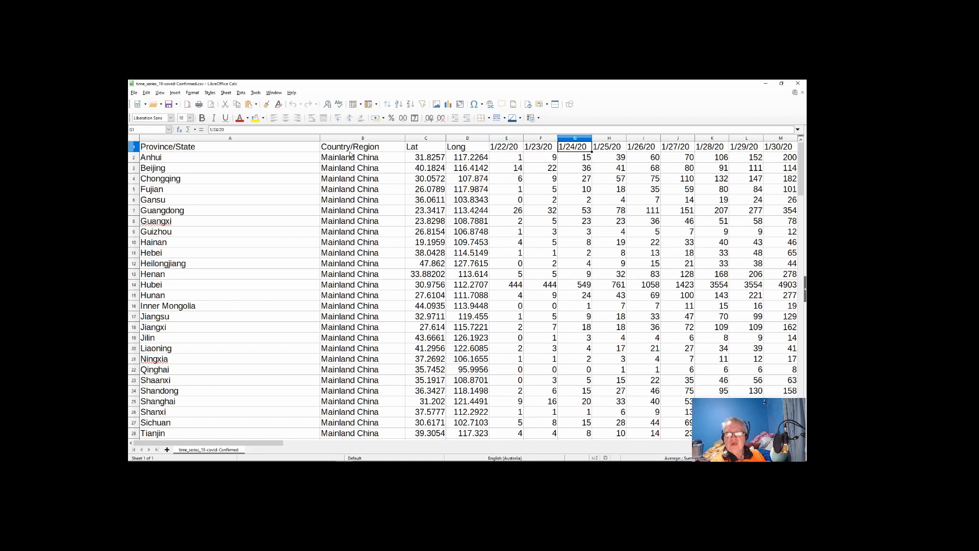
pyautogui.press('Right')
pyautogui.press('Right')
pyautogui.press('Right')
pyautogui.press('Right')
pyautogui.press('Left')
pyautogui.press('Left')
pyautogui.press('Left')
pyautogui.press('Left')
pyautogui.press('Left')
pyautogui.press('Left')
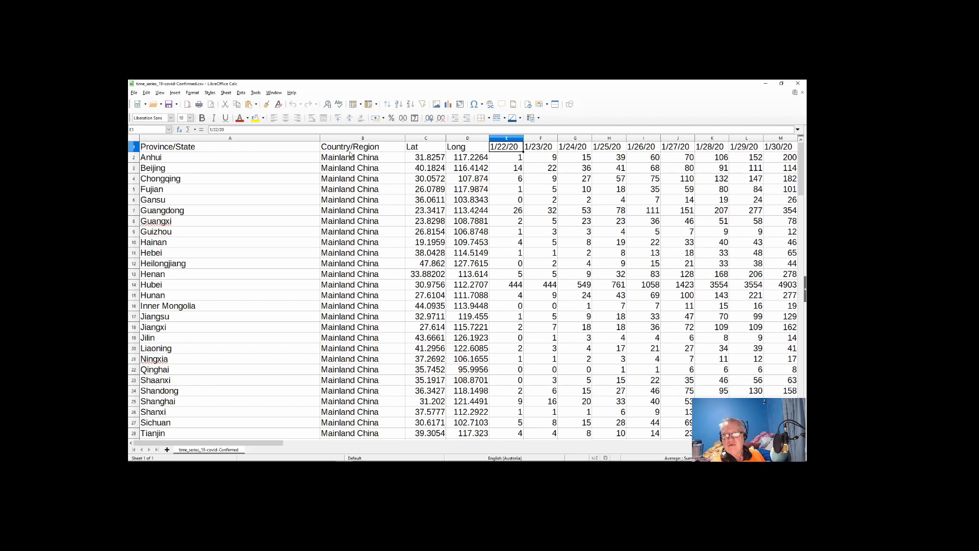
# - Examine the daily columns along the header row through 3/1/20, and return to the Province/State heading in cell A1
pyautogui.press('Right')
pyautogui.press('Right')
pyautogui.press('Right')
pyautogui.press('Right')
pyautogui.press('Right')
pyautogui.press('Right')
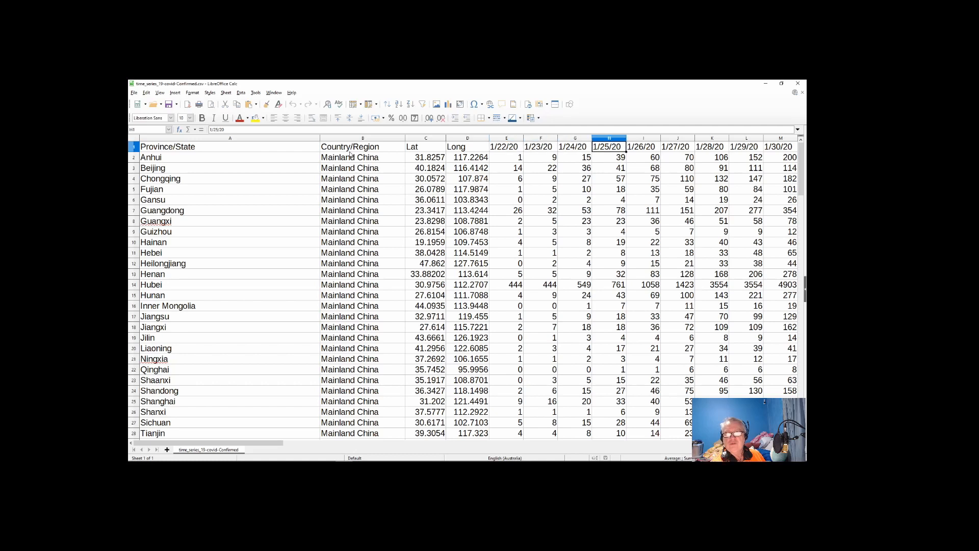
pyautogui.press('Right')
pyautogui.press('Right')
pyautogui.press('Right')
pyautogui.press('Right')
pyautogui.press('Right')
pyautogui.press('Right')
pyautogui.press('Right')
pyautogui.press('Right')
pyautogui.press('Right')
pyautogui.press('Right')
pyautogui.press('Right')
pyautogui.press('Right')
pyautogui.press('Right')
pyautogui.press('Right')
pyautogui.press('Right')
pyautogui.press('Right')
pyautogui.press('Right')
pyautogui.press('Right')
pyautogui.press('Right')
pyautogui.press('Right')
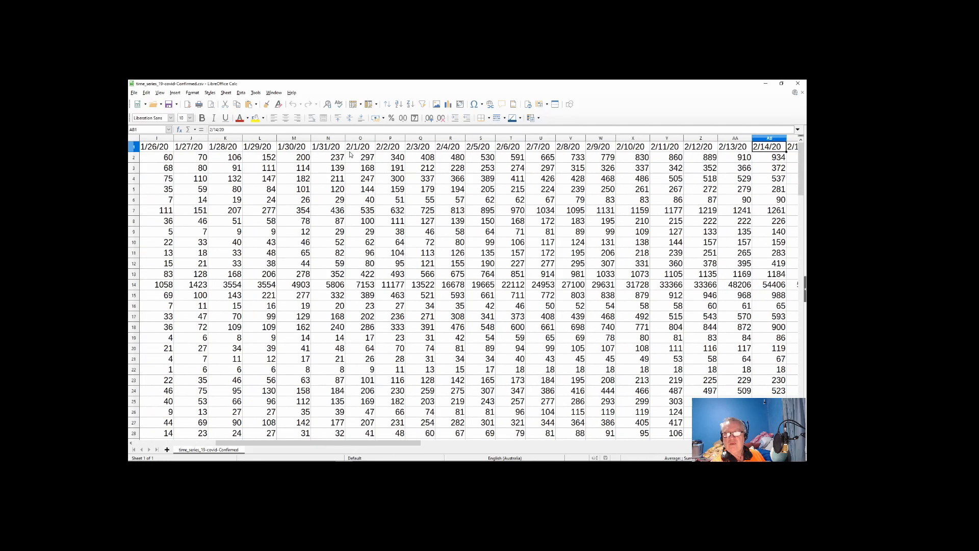
pyautogui.press('Left')
pyautogui.press('Left')
pyautogui.press('Left')
pyautogui.press('Left')
pyautogui.press('Left')
pyautogui.press('Left')
pyautogui.press('Left')
pyautogui.press('Left')
pyautogui.press('Left')
pyautogui.press('Left')
pyautogui.press('Left')
pyautogui.press('Left')
pyautogui.press('Left')
pyautogui.press('Left')
pyautogui.press('Left')
pyautogui.press('Left')
pyautogui.press('Left')
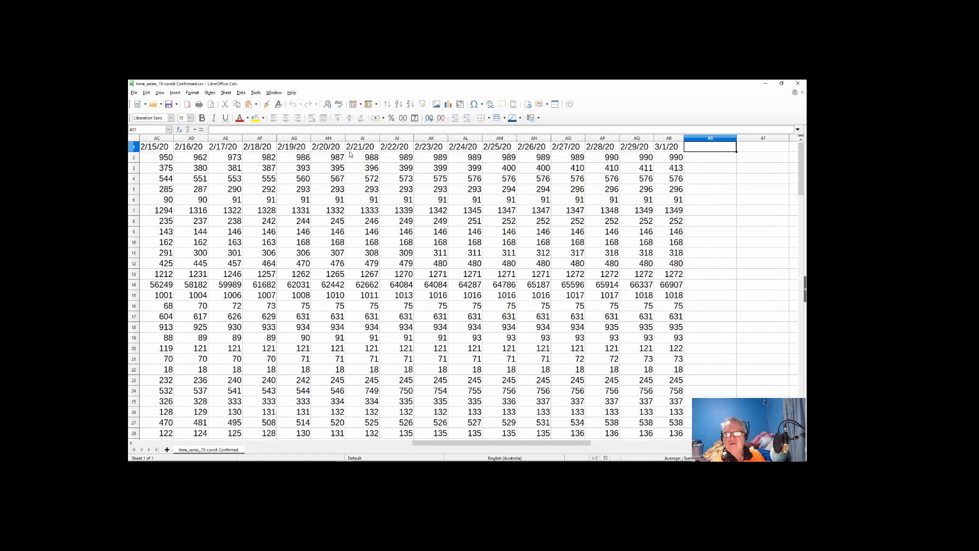
pyautogui.press('Left')
pyautogui.press('Left')
pyautogui.press('Left')
pyautogui.press('Left')
pyautogui.press('Left')
pyautogui.press('Left')
pyautogui.press('Left')
pyautogui.press('Left')
pyautogui.press('Left')
pyautogui.press('Left')
pyautogui.press('Left')
pyautogui.press('Left')
pyautogui.press('Left')
pyautogui.press('Left')
pyautogui.press('Left')
pyautogui.press('Left')
pyautogui.press('Left')
pyautogui.press('Left')
pyautogui.press('Left')
pyautogui.press('Left')
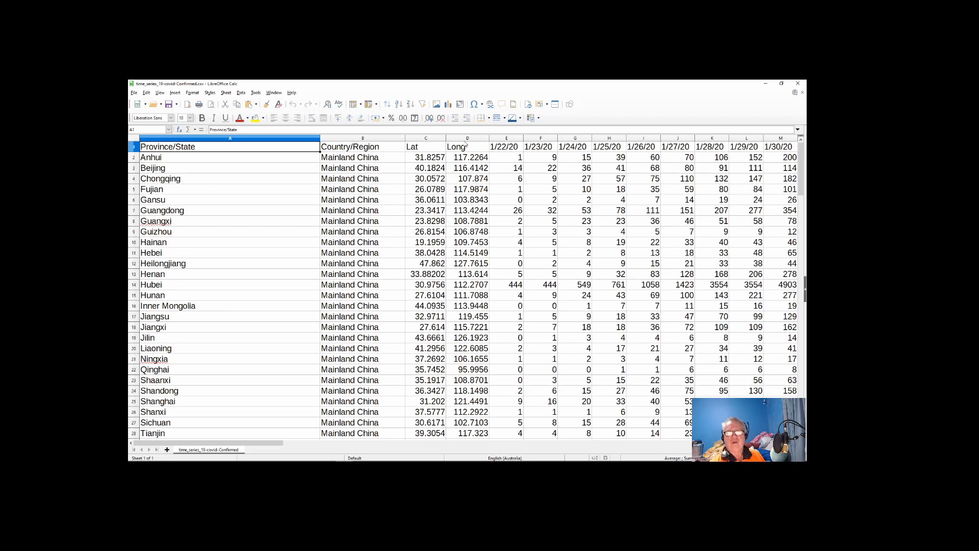
# - Examine the 1/22/20 column down to the last entries, checking the first four daily values in the Czech Republic row
pyautogui.click(509, 148)
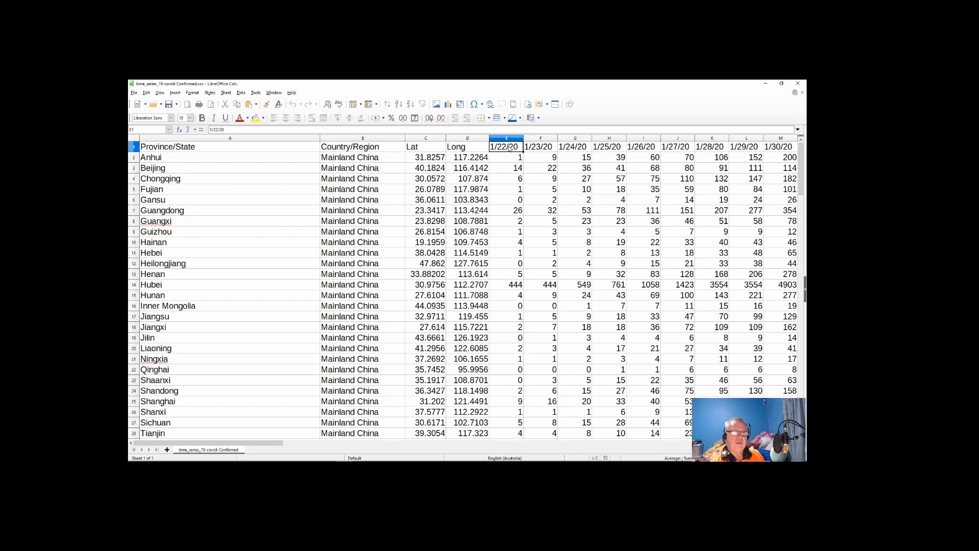
pyautogui.scroll(-3, 509, 148)
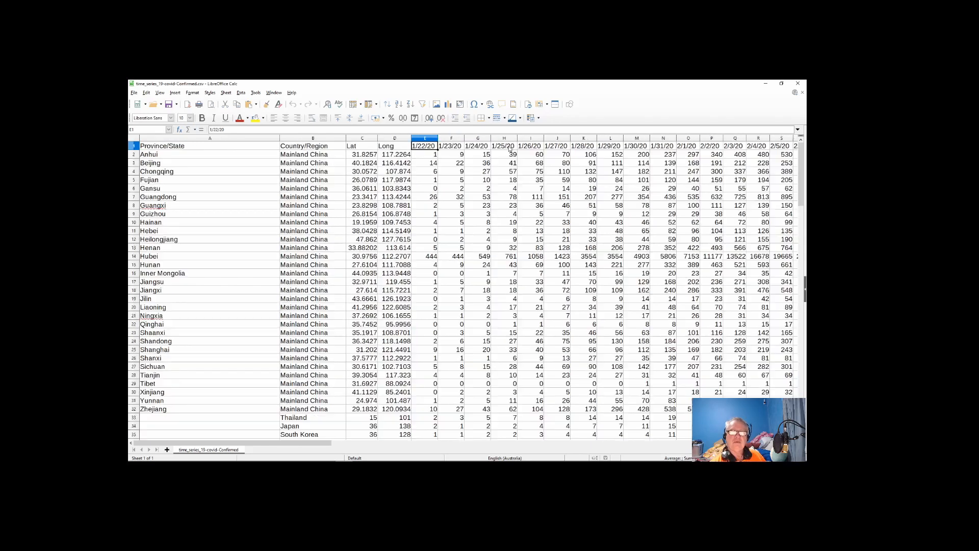
pyautogui.scroll(-2, 509, 148)
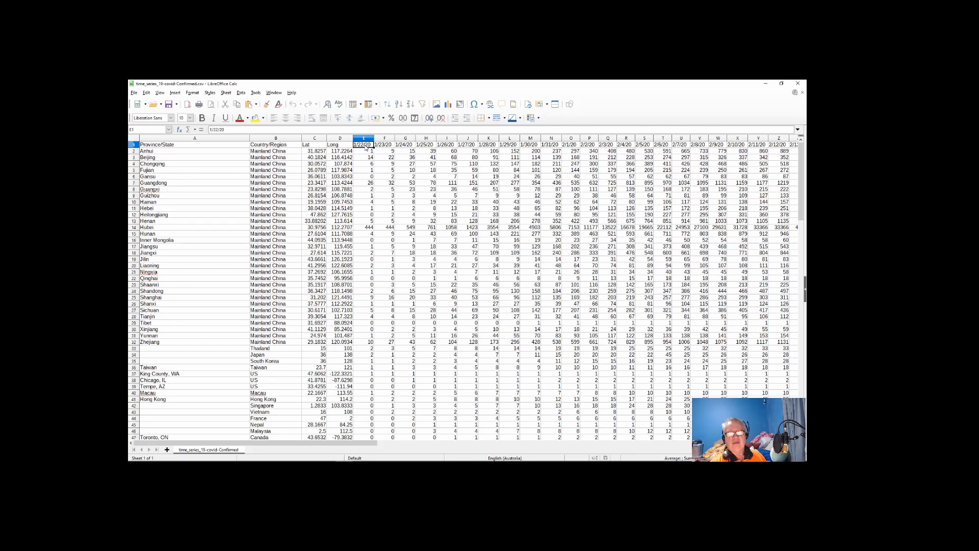
pyautogui.scroll(-8, 365, 147)
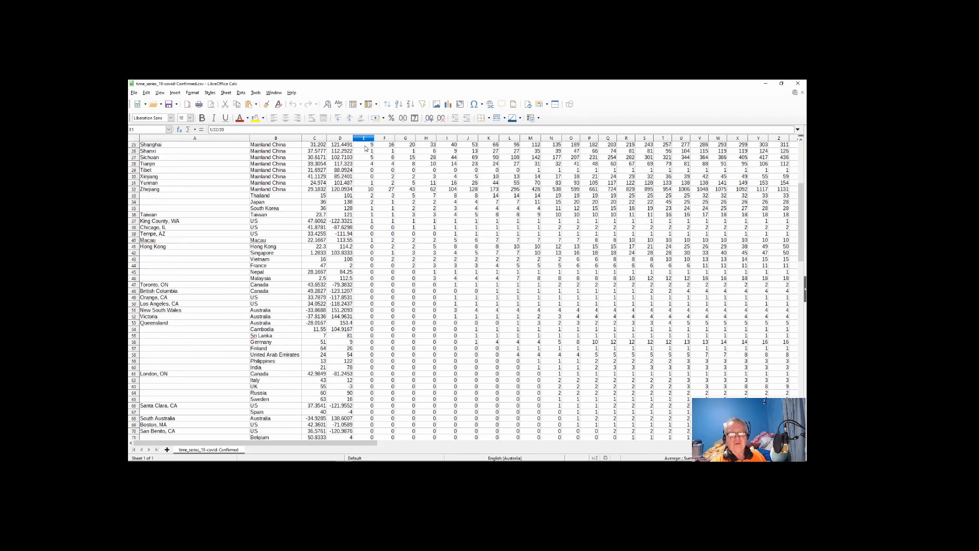
pyautogui.scroll(-20, 365, 148)
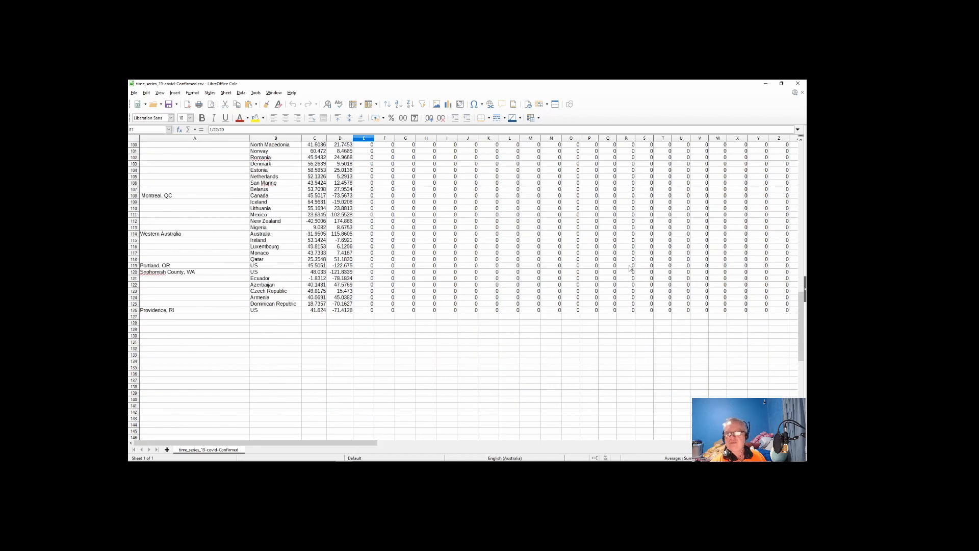
pyautogui.click(372, 291)
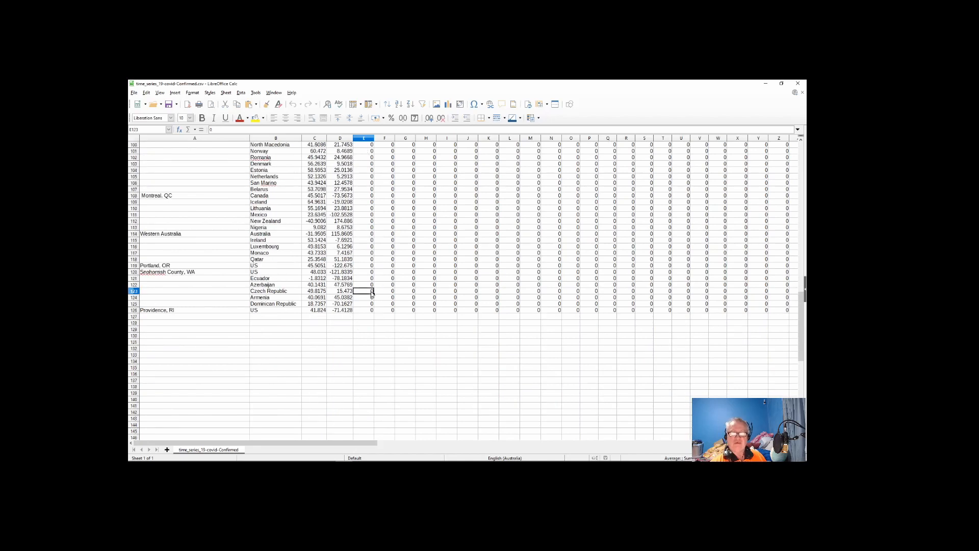
pyautogui.click(389, 293)
pyautogui.click(407, 291)
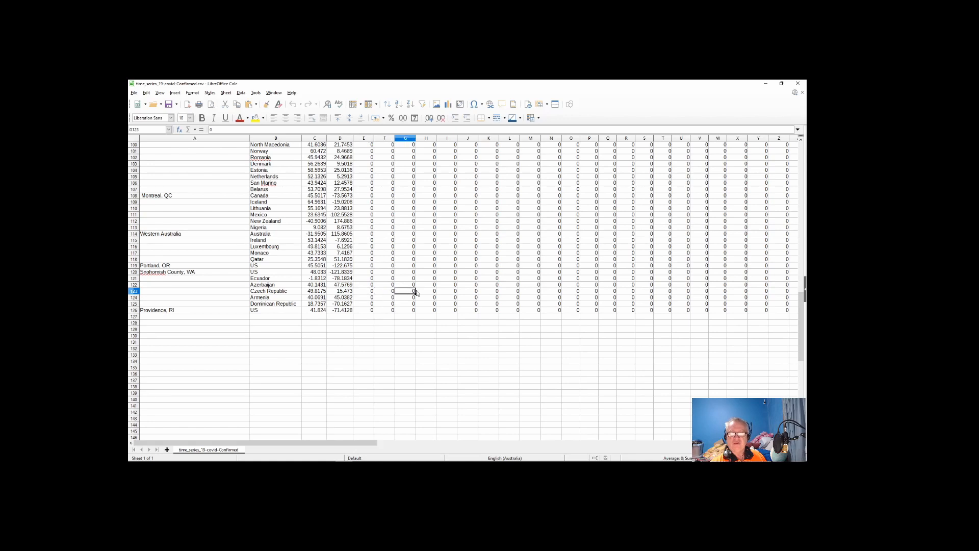
pyautogui.click(424, 293)
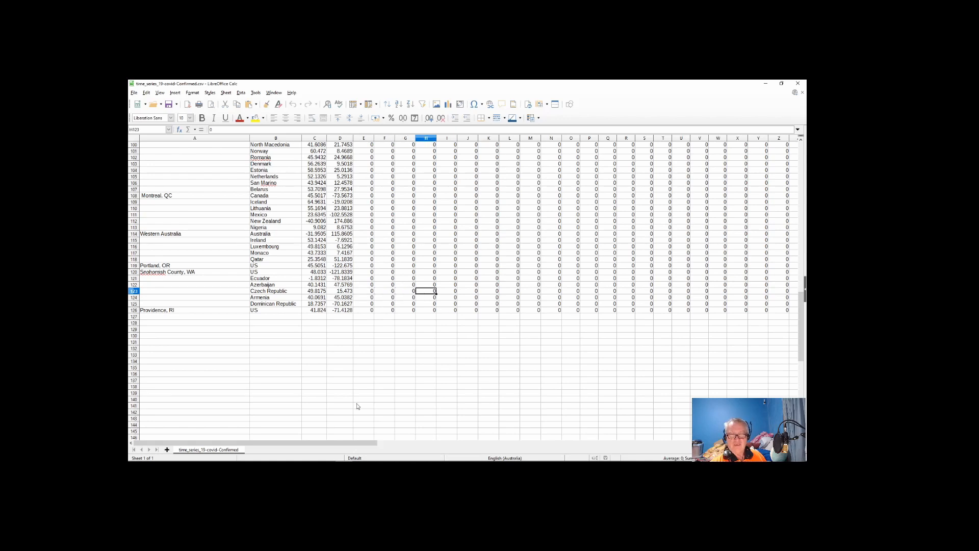
# - Examine the February and 3/1/20 daily columns from the header row down to the last entry and back
pyautogui.moveTo(332, 443); pyautogui.dragTo(495, 434)
pyautogui.scroll(12, 514, 397)
pyautogui.scroll(13, 514, 395)
pyautogui.scroll(8, 513, 393)
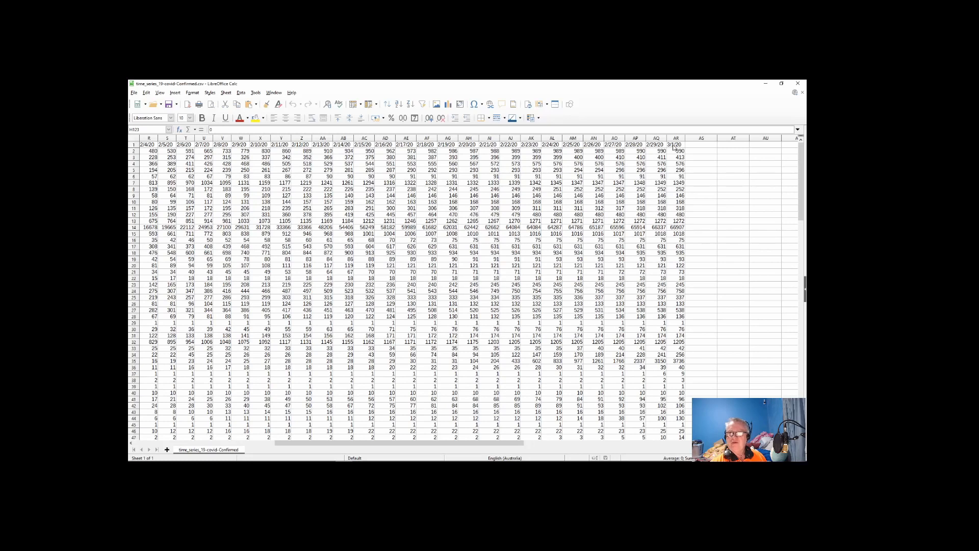
pyautogui.scroll(-20, 673, 148)
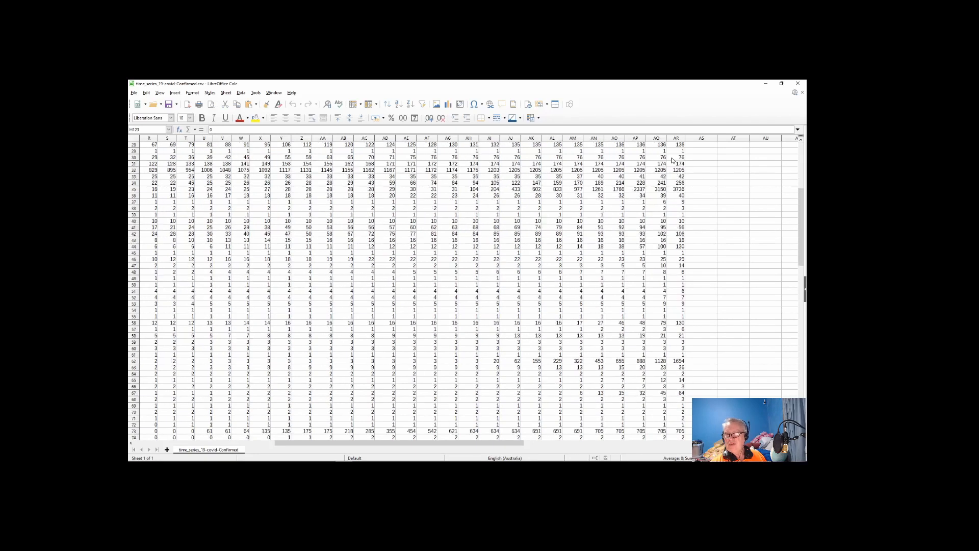
pyautogui.scroll(-2, 673, 167)
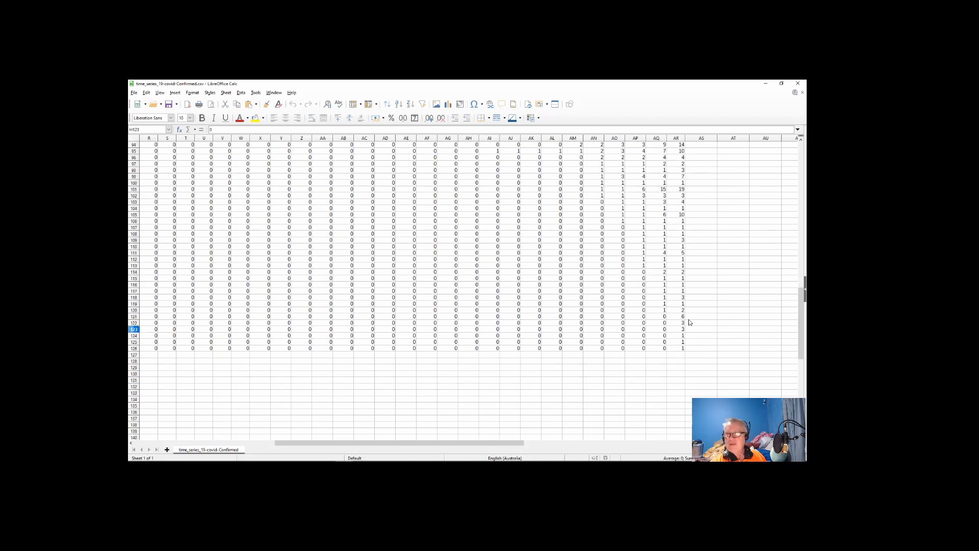
pyautogui.scroll(10, 711, 320)
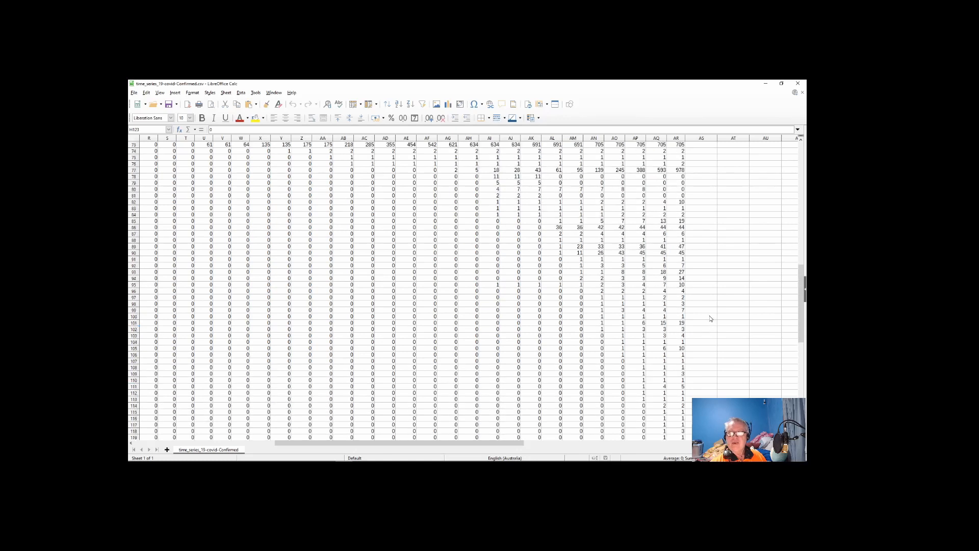
pyautogui.scroll(19, 709, 317)
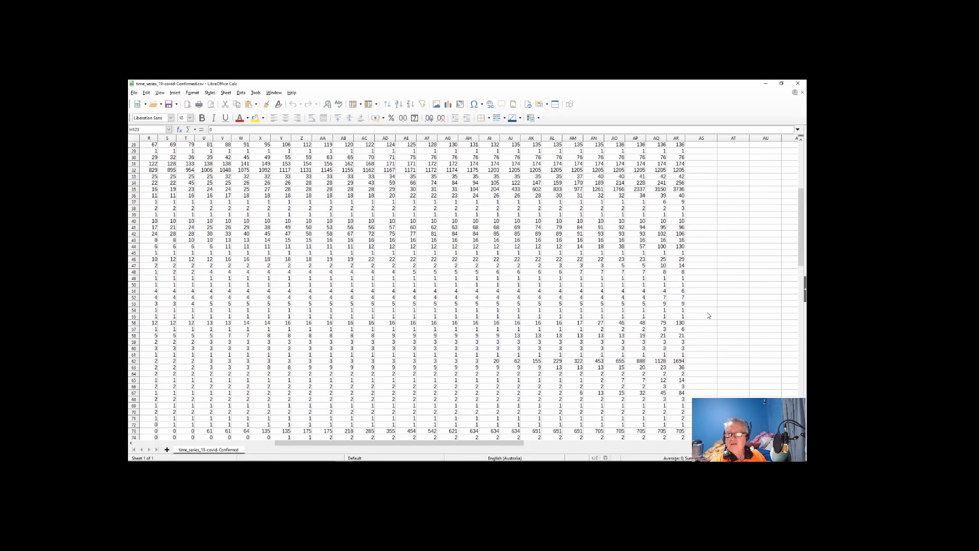
pyautogui.scroll(2, 702, 310)
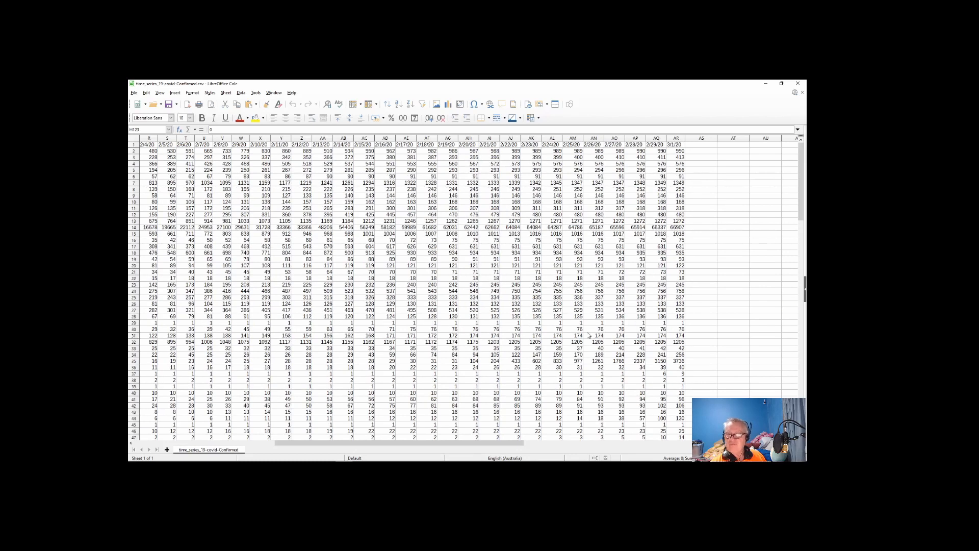
# - Review the location rows beside the earliest dates, and select the 1/22/20 heading in cell E1
pyautogui.moveTo(336, 443); pyautogui.dragTo(162, 440)
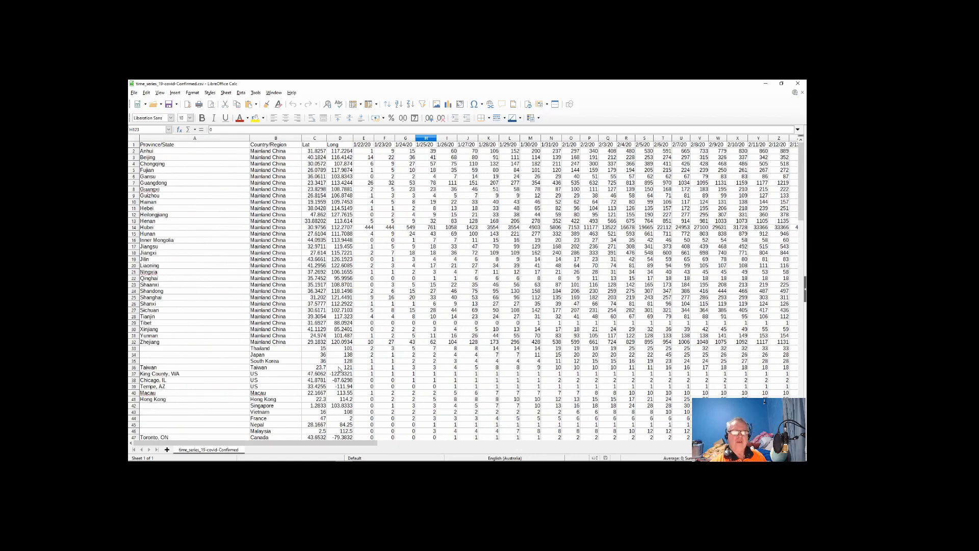
pyautogui.scroll(-10, 408, 352)
pyautogui.scroll(-8, 410, 351)
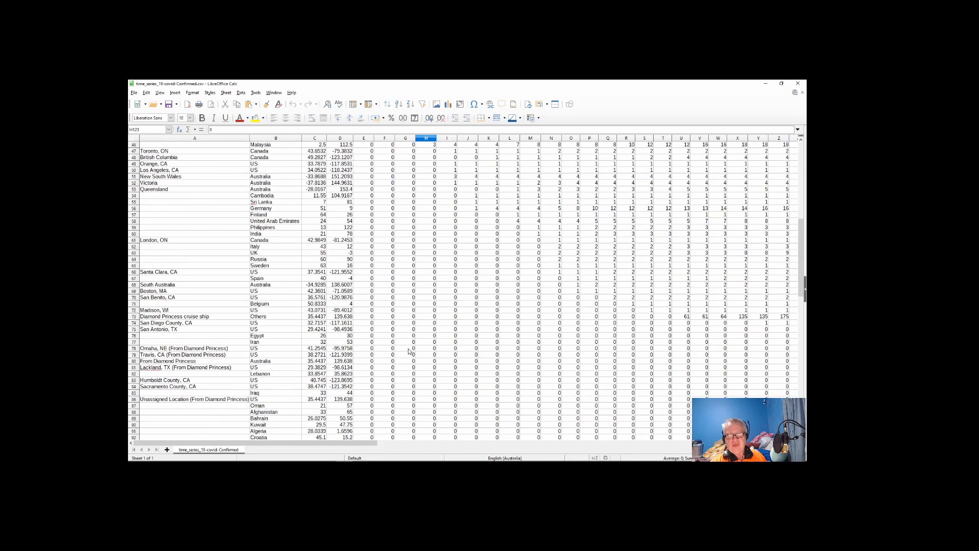
pyautogui.scroll(20, 408, 347)
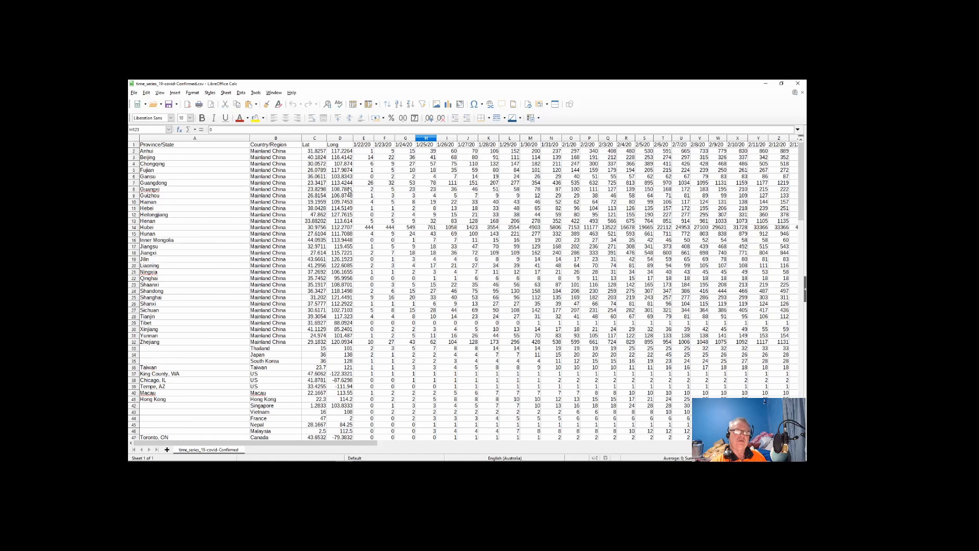
pyautogui.click(367, 146)
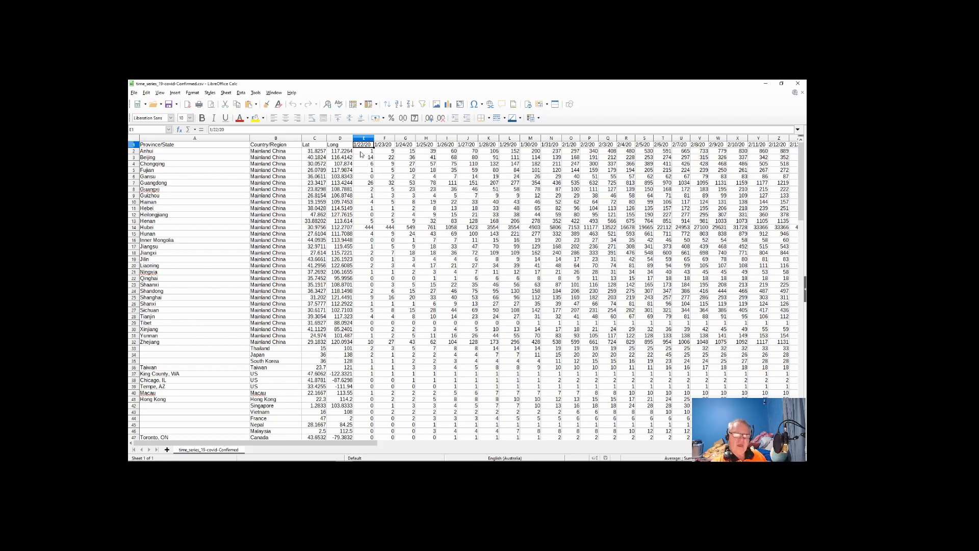
# - Examine the 1/22/20 column values by province and country at a larger zoom, returning to the header row
pyautogui.keyDown('ctrl'); pyautogui.scroll(2, 361, 148); pyautogui.keyUp('ctrl')
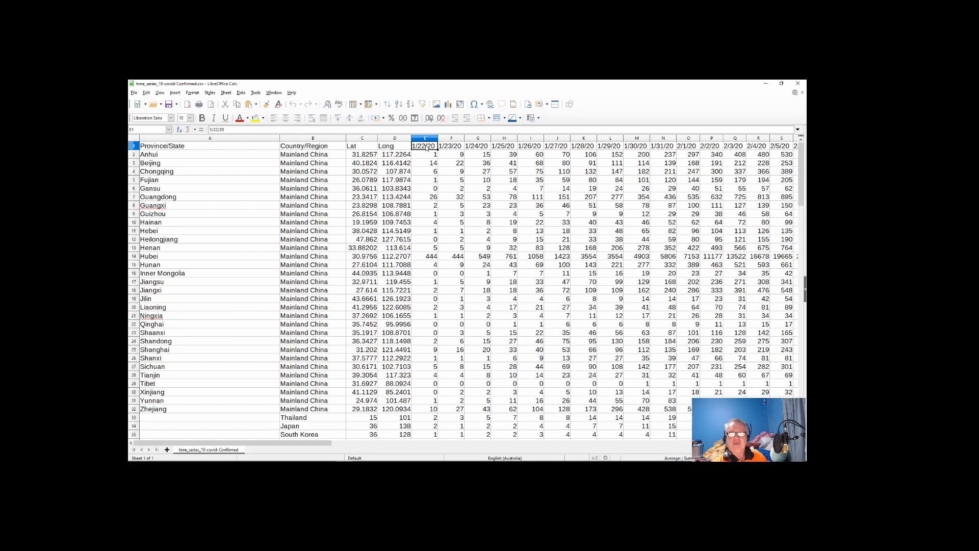
pyautogui.scroll(-5, 436, 192)
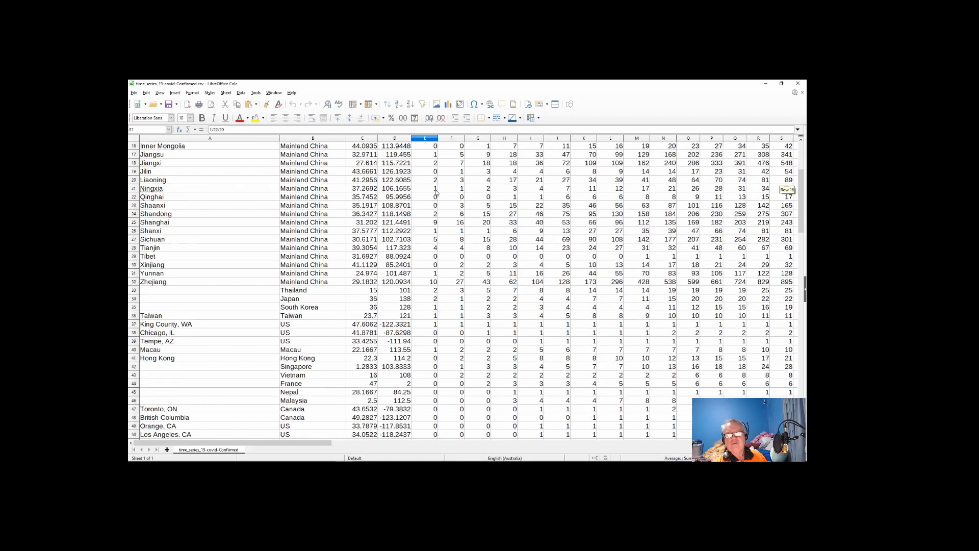
pyautogui.scroll(-16, 436, 192)
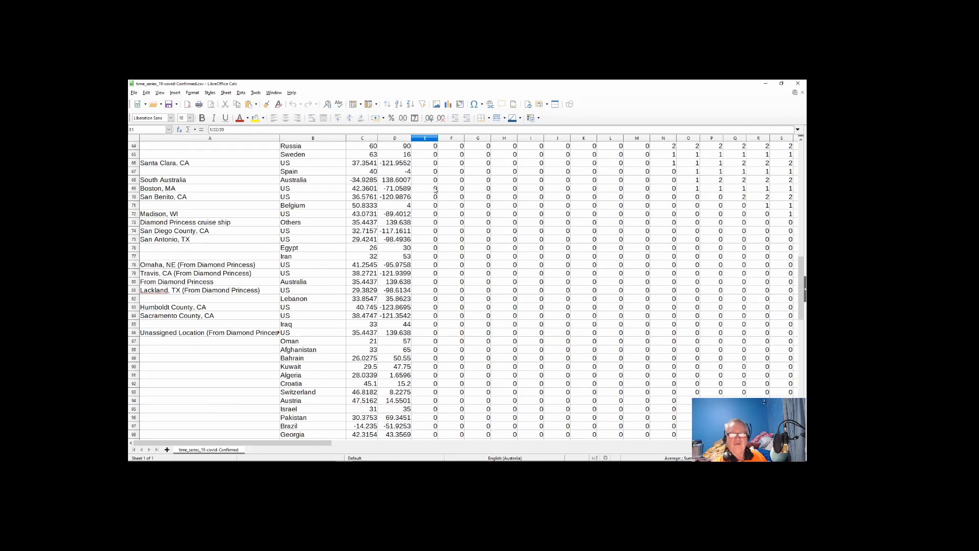
pyautogui.scroll(-3, 435, 191)
pyautogui.scroll(1, 435, 190)
pyautogui.scroll(20, 353, 204)
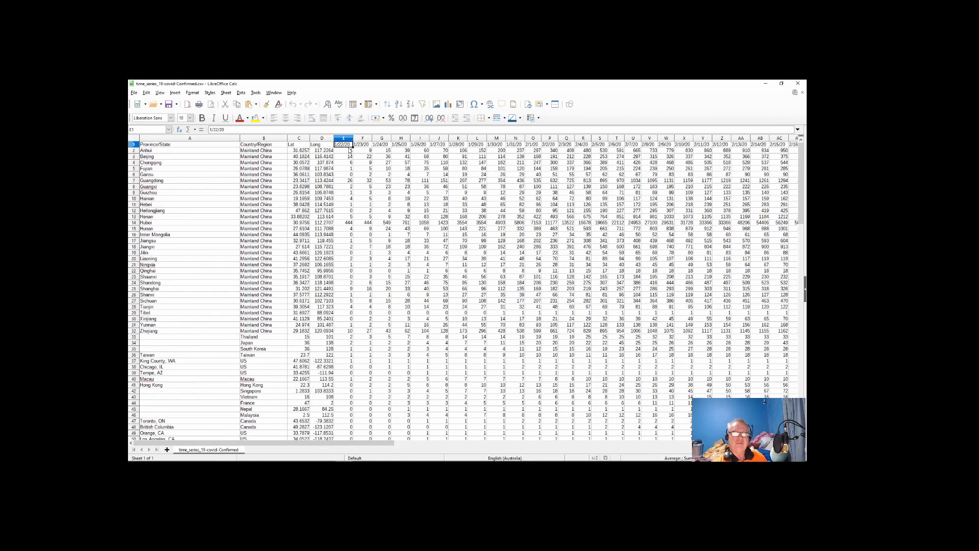
pyautogui.scroll(-7, 360, 280)
pyautogui.scroll(7, 356, 262)
# - Enlarge the sheet to review the January date headings, and select the 2/1/20 heading in the first row
pyautogui.keyDown('ctrl'); pyautogui.scroll(3, 342, 145); pyautogui.keyUp('ctrl')
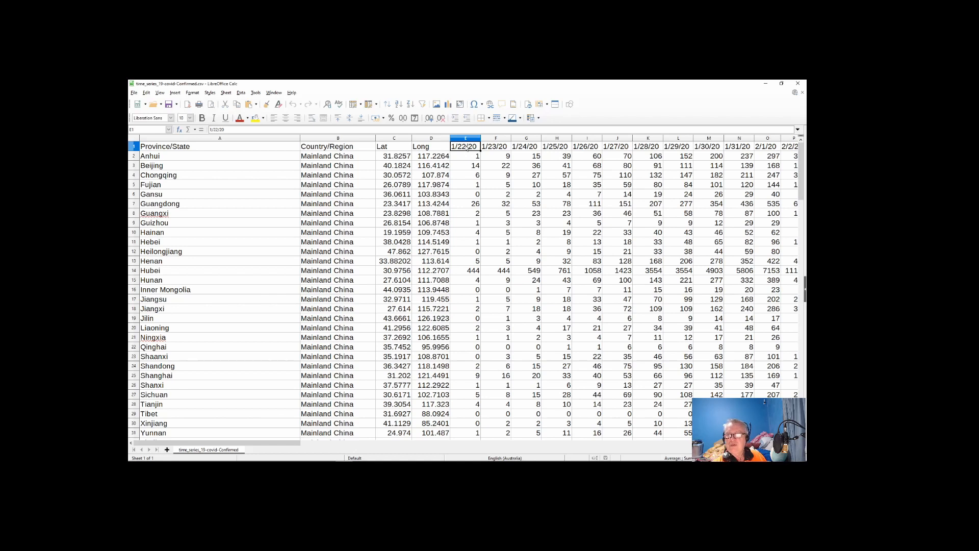
pyautogui.scroll(-1, 466, 148)
pyautogui.scroll(1, 466, 150)
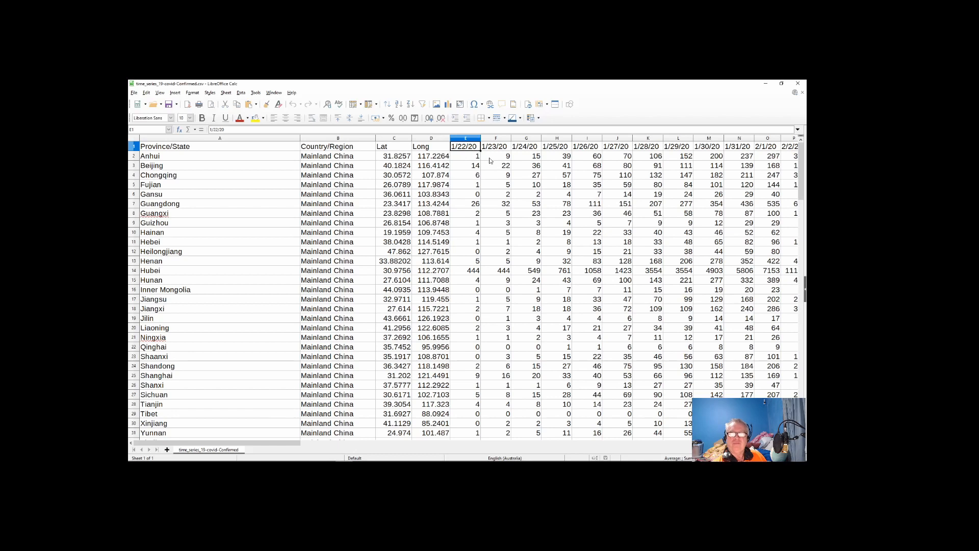
pyautogui.scroll(-2, 497, 161)
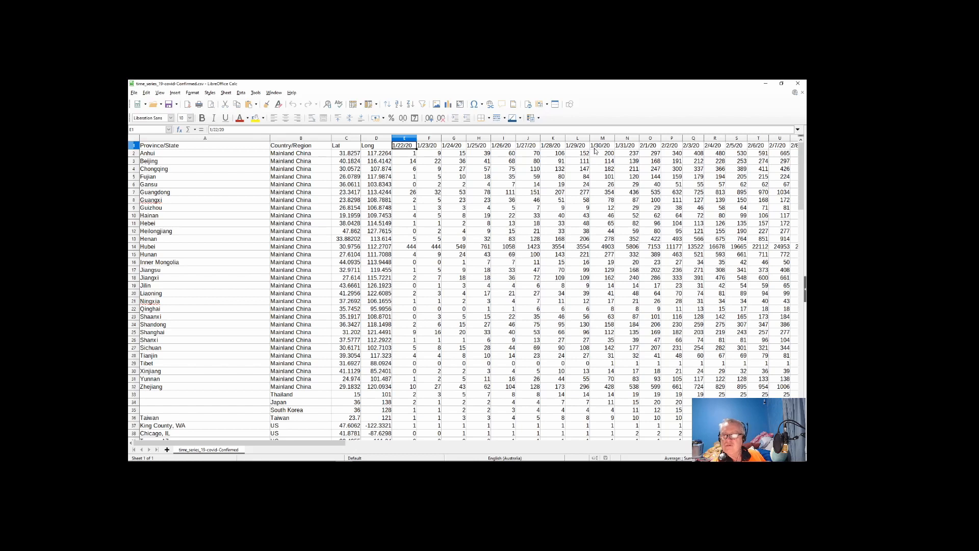
pyautogui.click(648, 147)
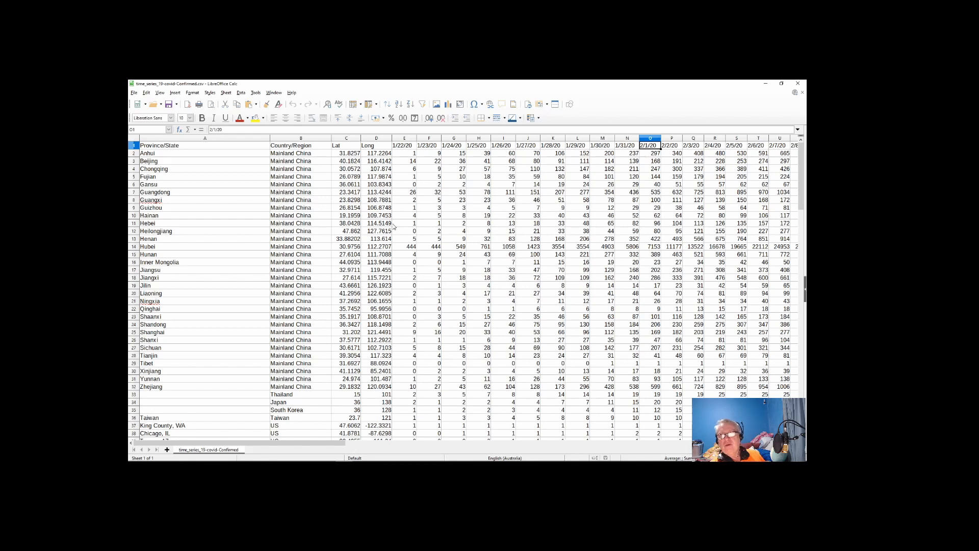
# - Locate the empty cell E128 below the 1/22/20 column's last entry, and check the cell reference of that column's heading
pyautogui.scroll(-12, 396, 283)
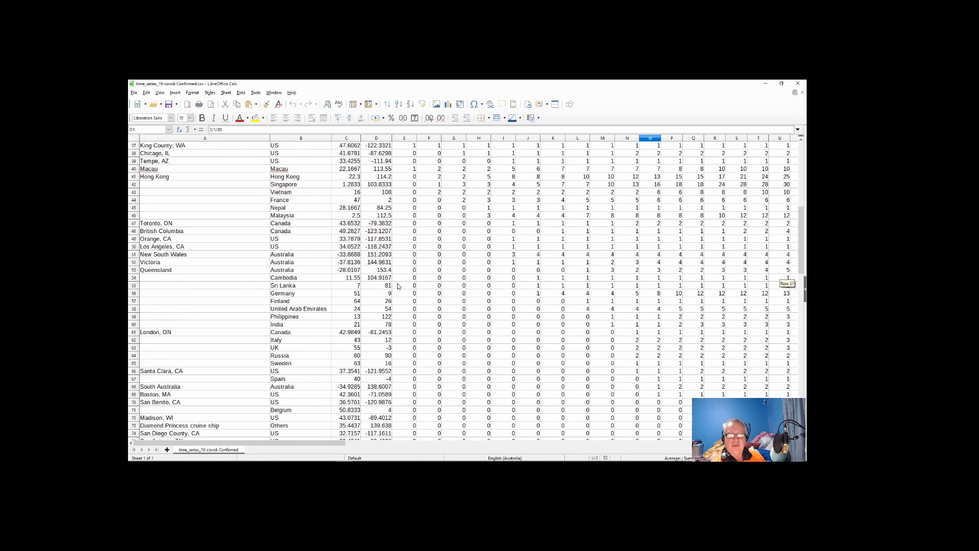
pyautogui.scroll(-20, 396, 283)
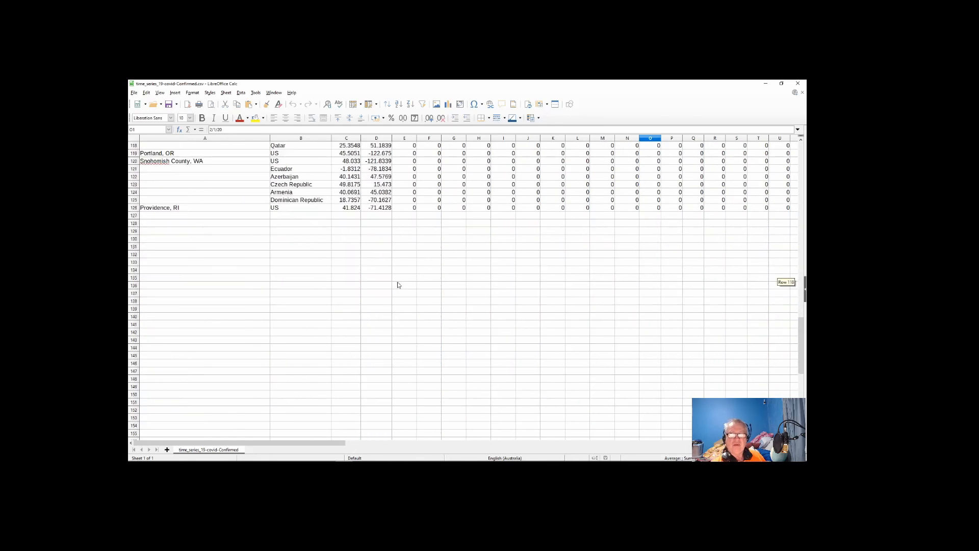
pyautogui.scroll(1, 401, 250)
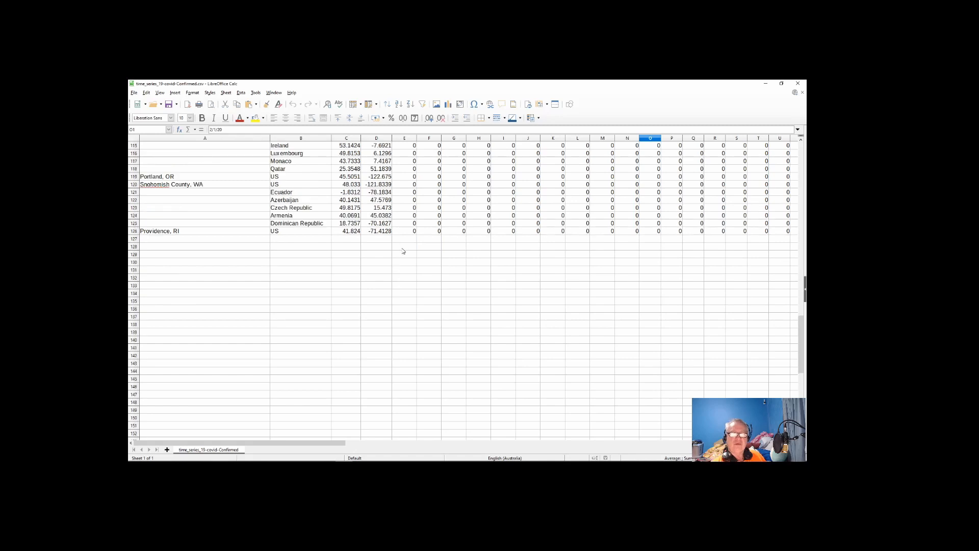
pyautogui.click(403, 249)
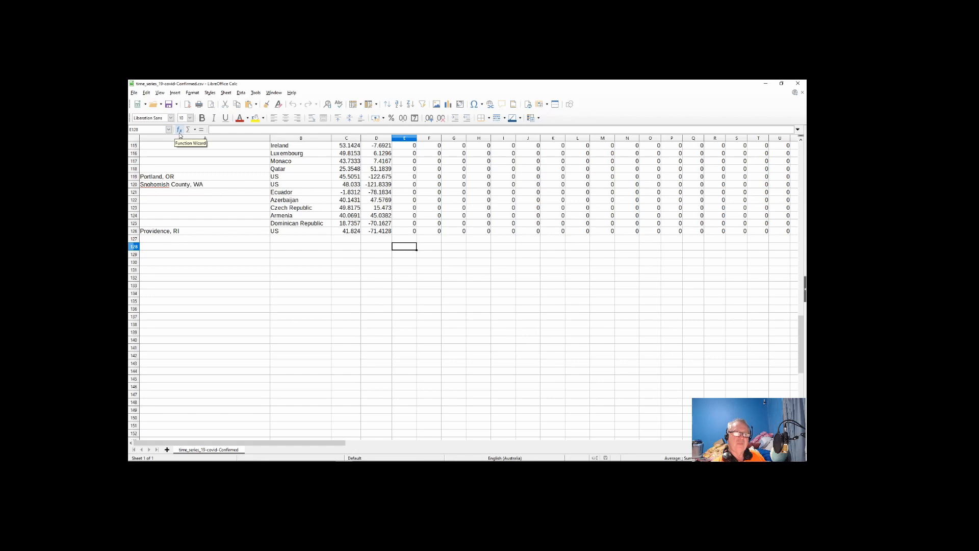
pyautogui.scroll(19, 414, 301)
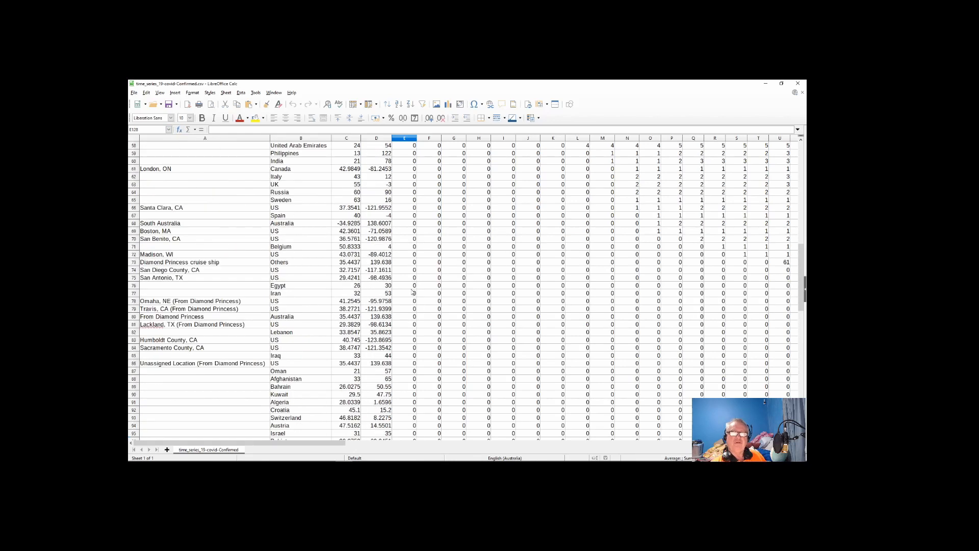
pyautogui.scroll(19, 413, 292)
pyautogui.click(409, 147)
pyautogui.click(149, 131)
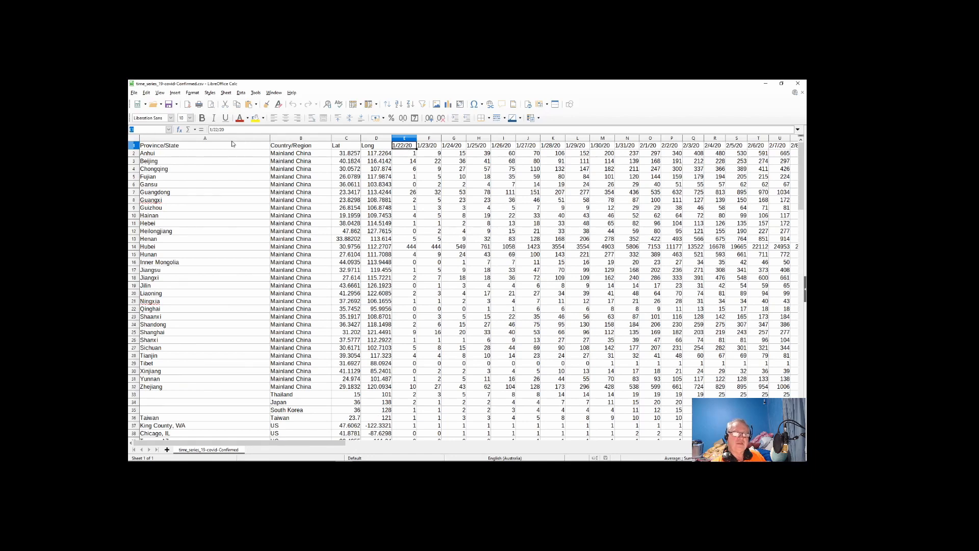
pyautogui.click(402, 148)
# - Start a formula in E128 below the 1/22/20 column and search the Function Wizard for "sear"
pyautogui.scroll(-20, 408, 168)
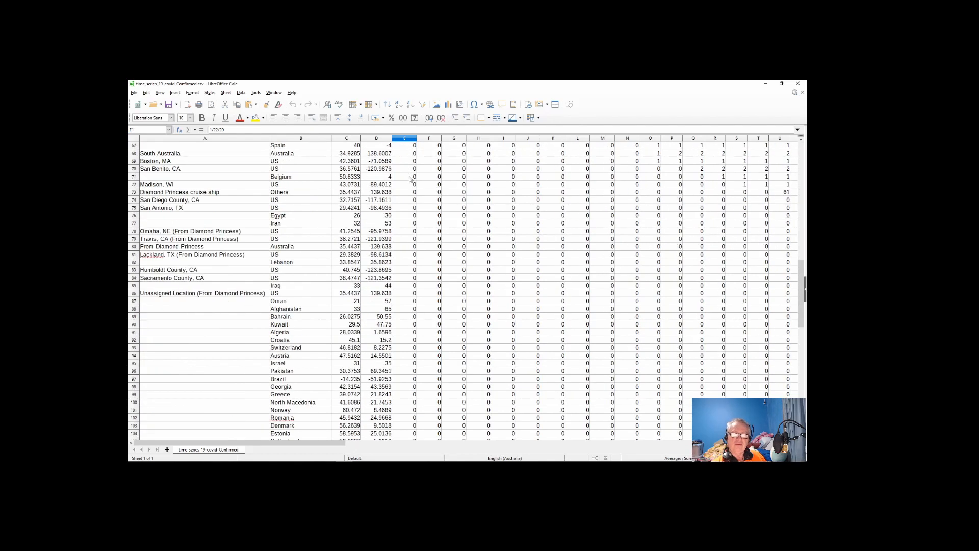
pyautogui.scroll(-8, 411, 179)
pyautogui.click(406, 249)
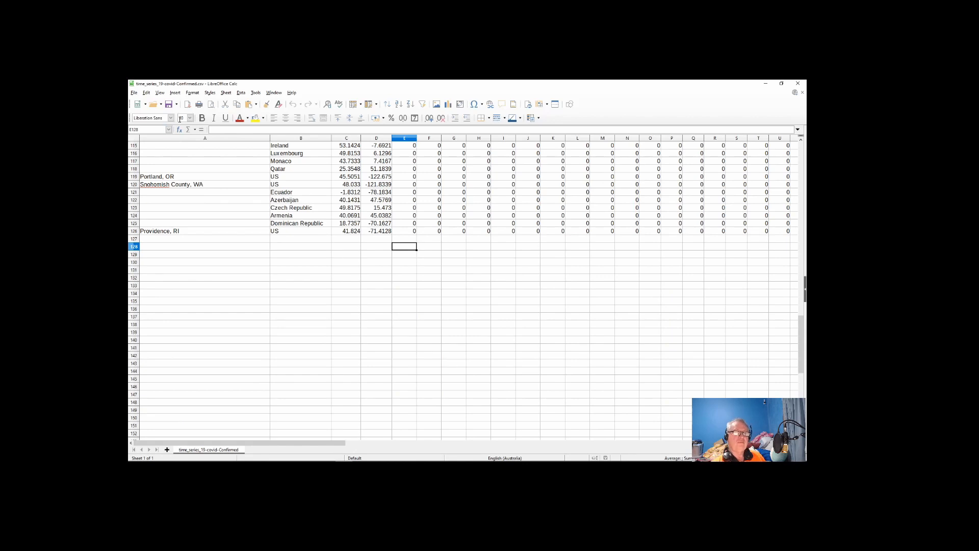
pyautogui.write('=')
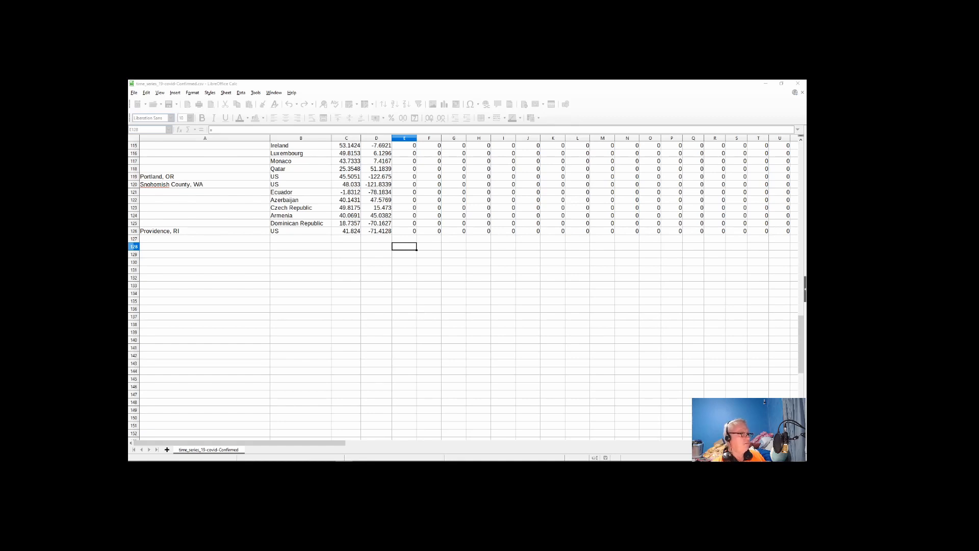
pyautogui.moveTo(235, 186); pyautogui.dragTo(488, 171)
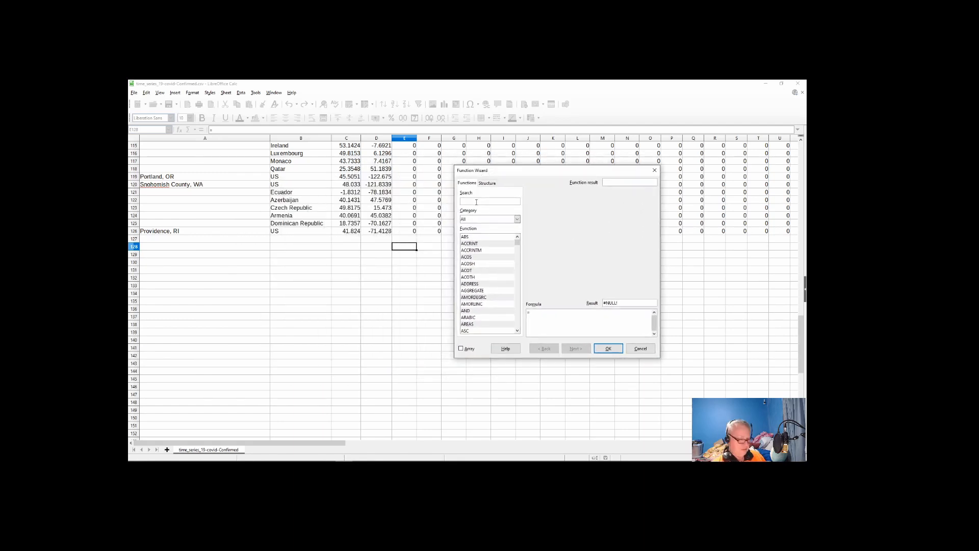
pyautogui.write('sear')
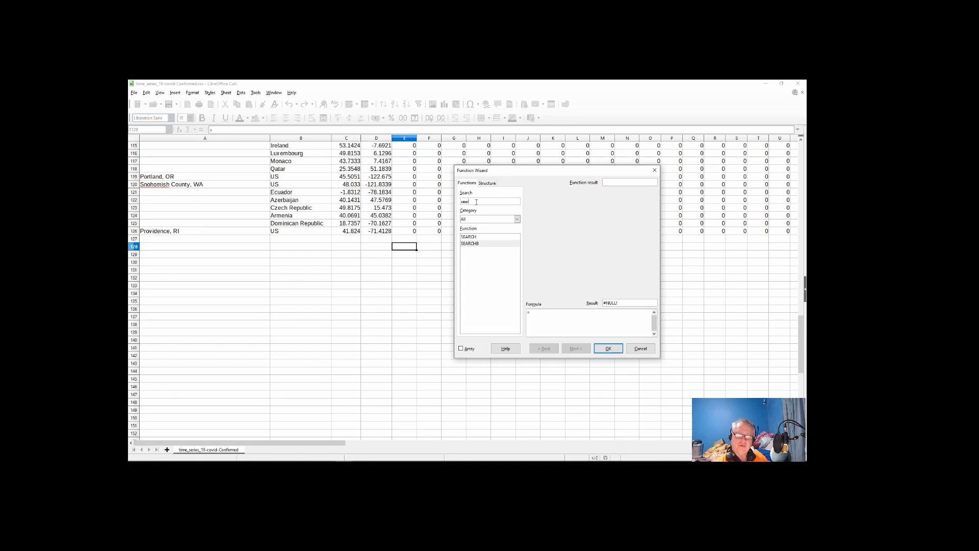
# - Compare the descriptions of the SEARCHB and SEARCH functions, leaving SEARCH selected
pyautogui.click(476, 244)
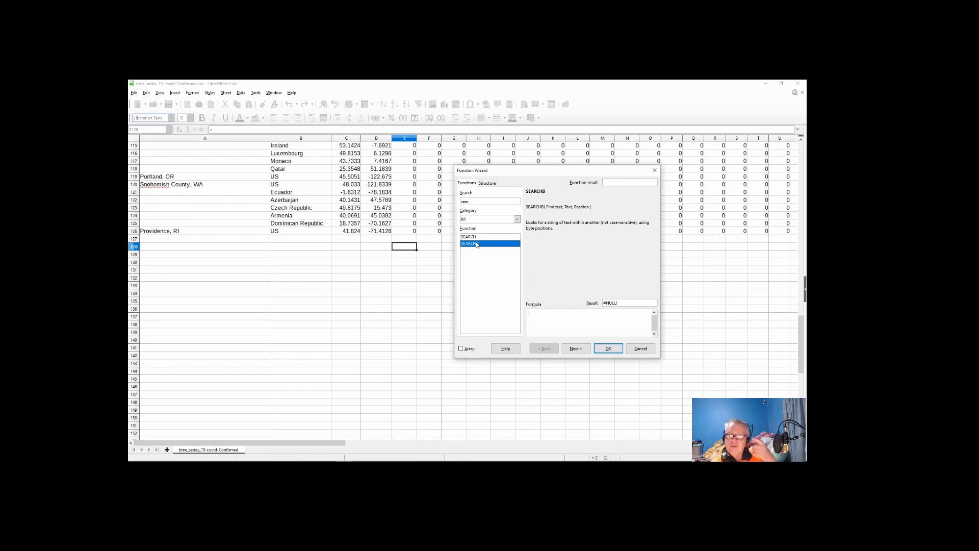
pyautogui.click(475, 238)
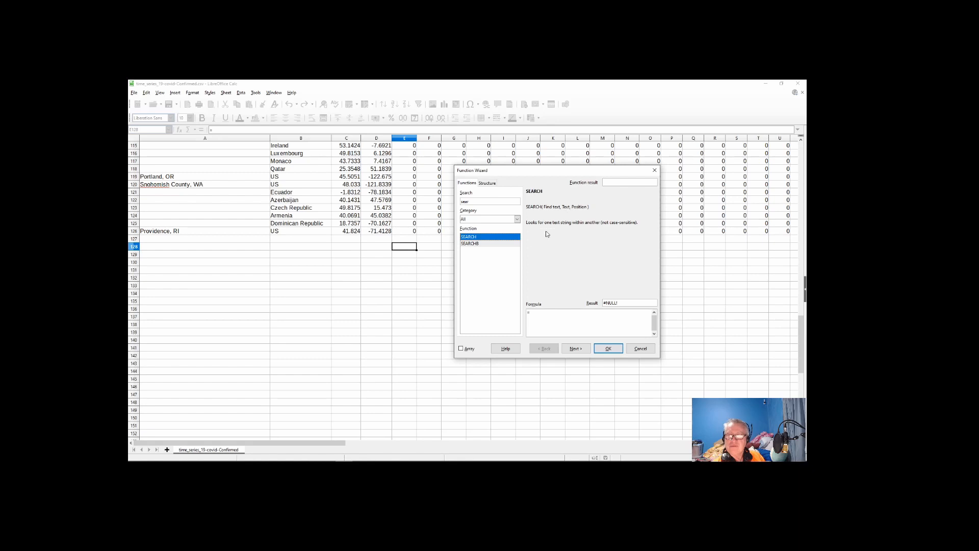
pyautogui.click(472, 245)
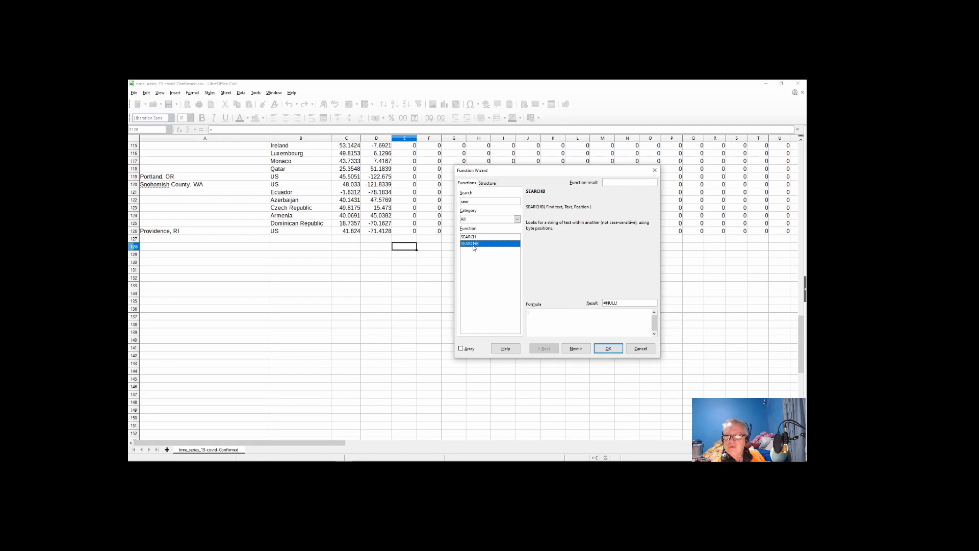
pyautogui.click(471, 238)
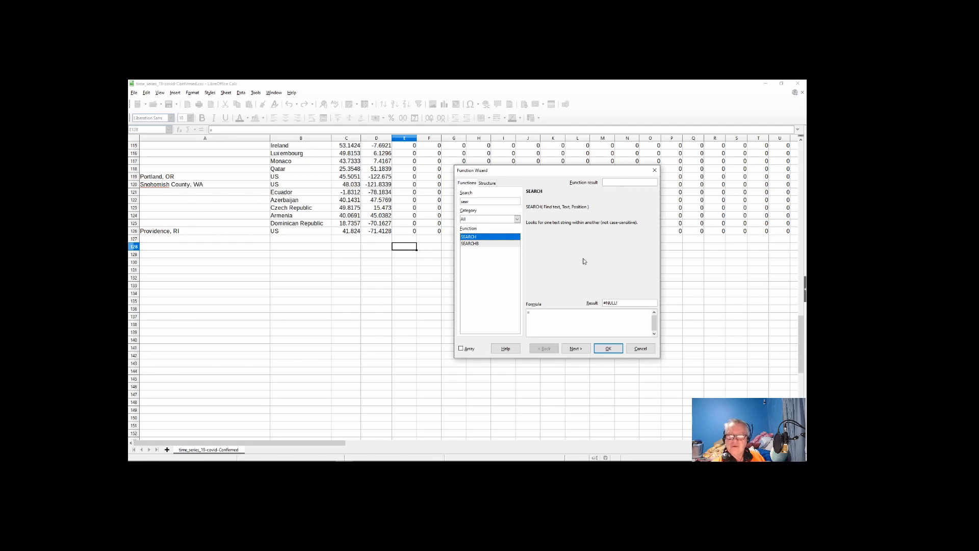
# - Enter =SEARCH( as the wizard's formula text so that the function's argument fields open
pyautogui.click(540, 313)
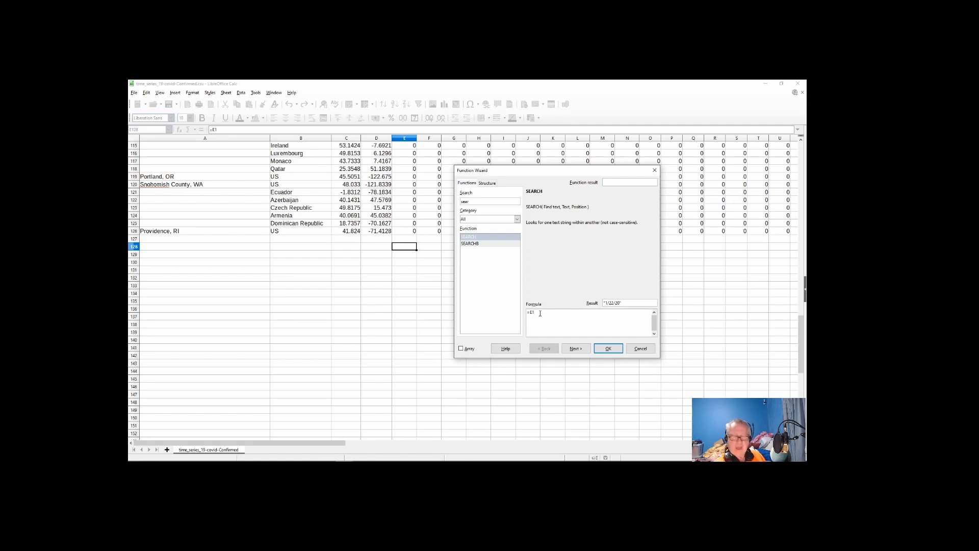
pyautogui.press('BackSpace')
pyautogui.press('BackSpace')
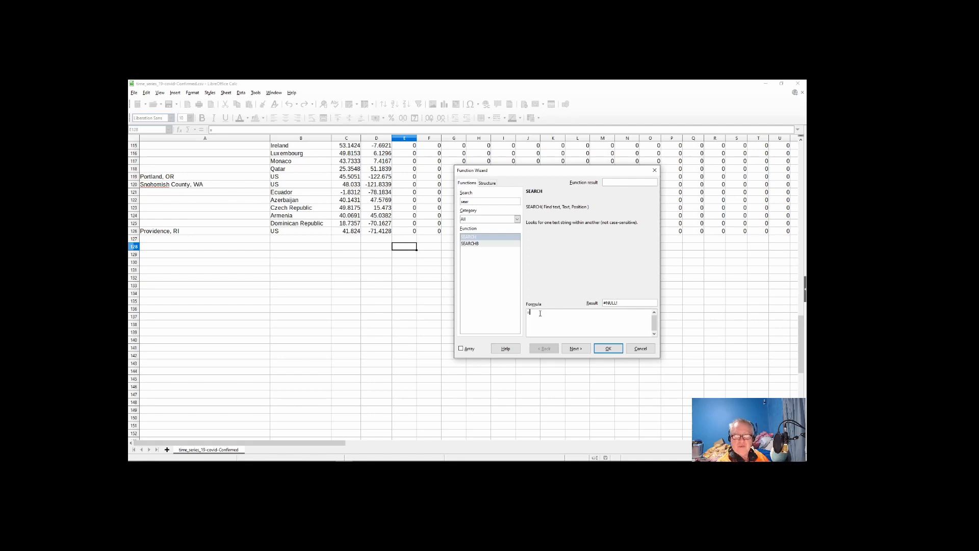
pyautogui.write('SEARCH')
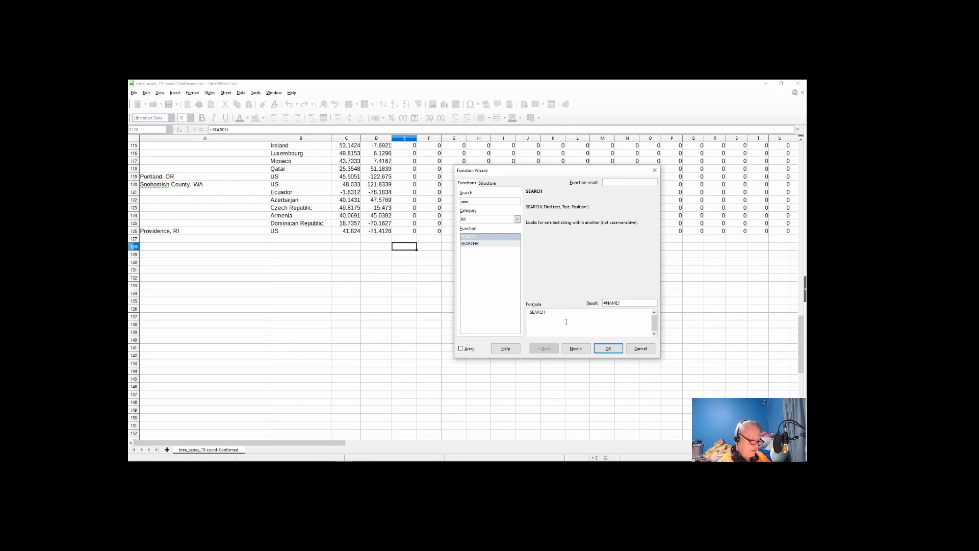
pyautogui.write('(')
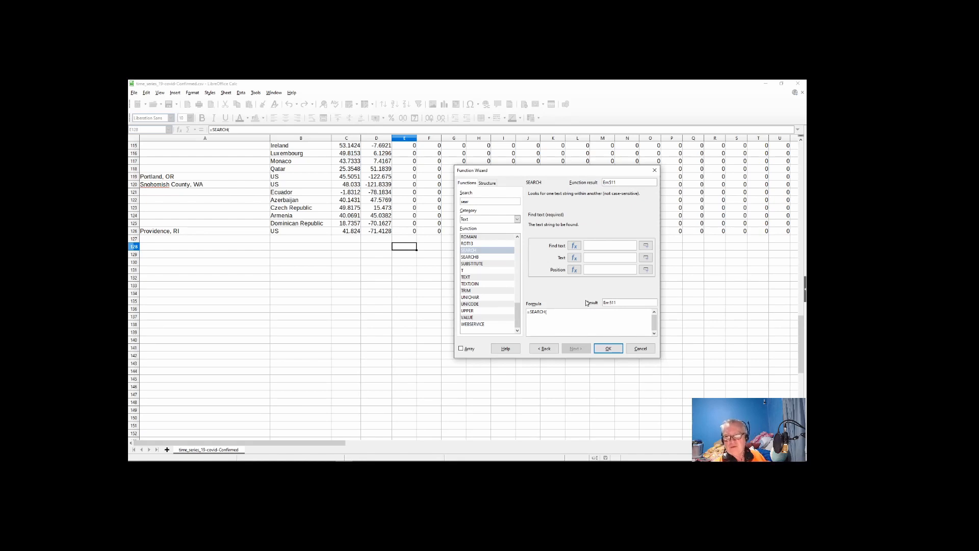
# - Fill in the SEARCH arguments with / as the find text, E1 as the text and 1 as the position
pyautogui.click(594, 246)
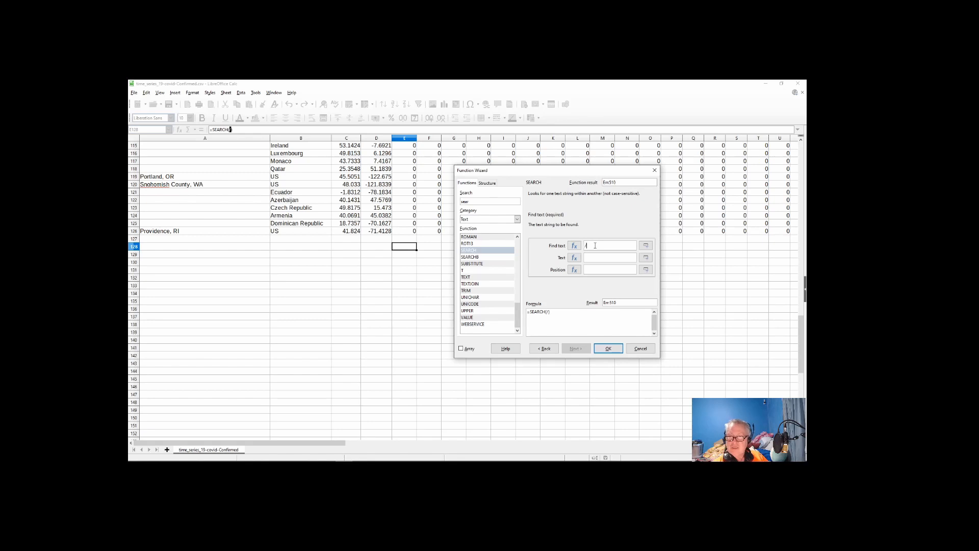
pyautogui.click(596, 256)
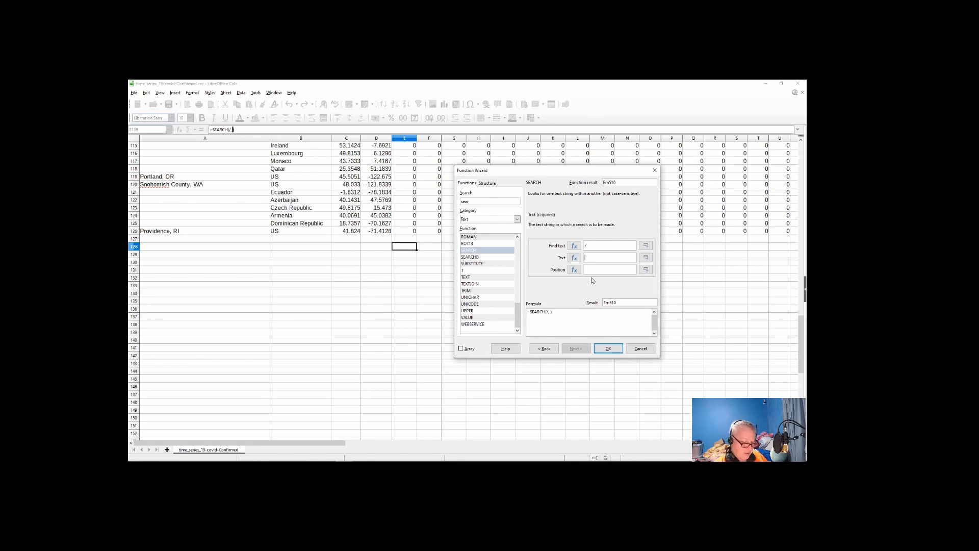
pyautogui.write('E')
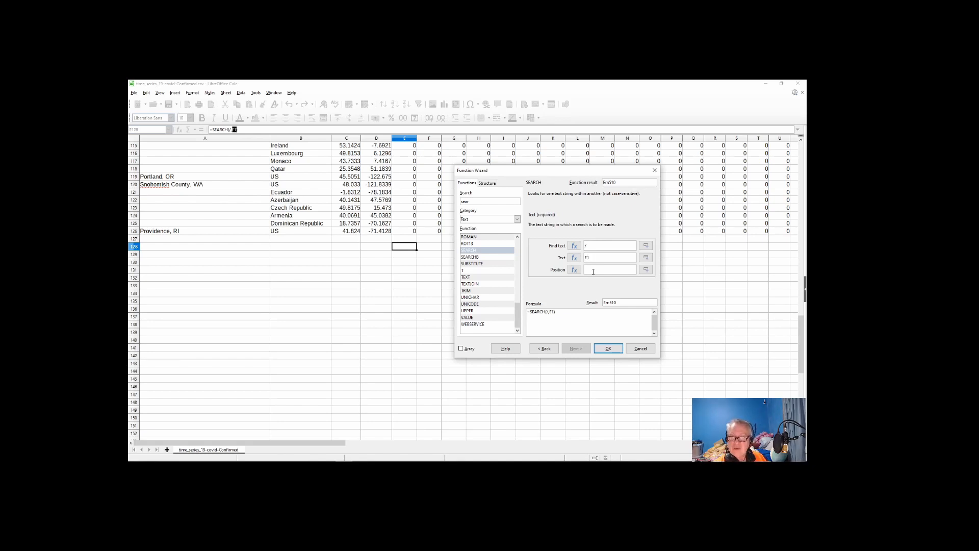
pyautogui.write('1')
pyautogui.click(593, 270)
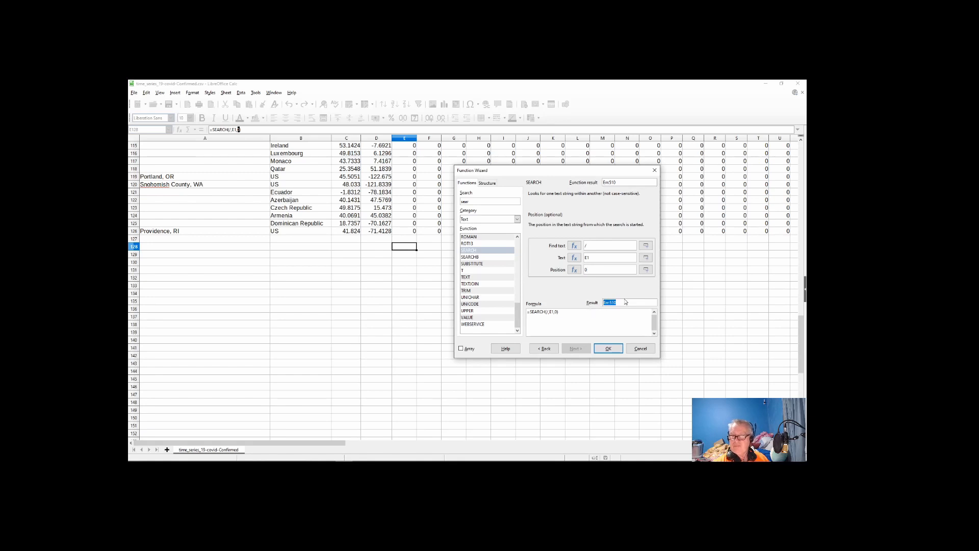
pyautogui.doubleClick(595, 270)
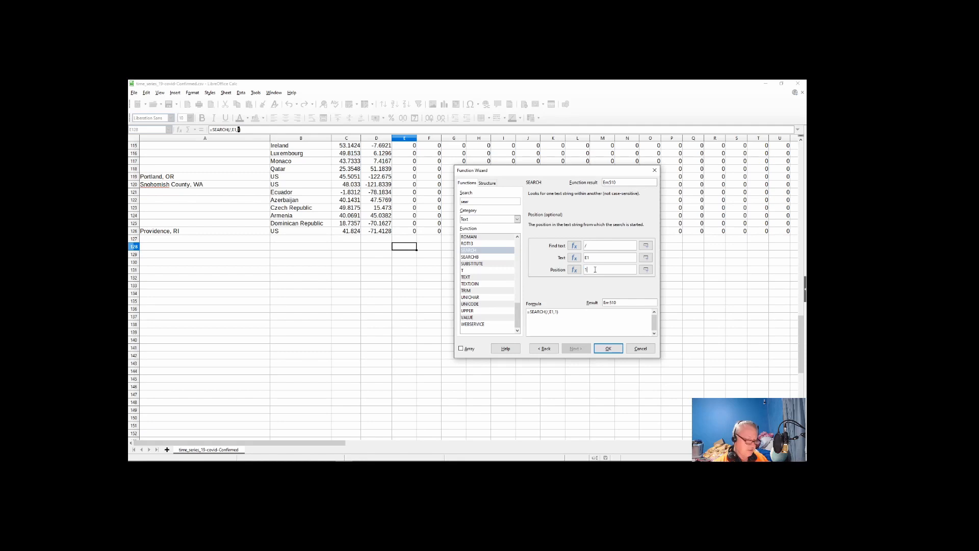
pyautogui.press('Tab')
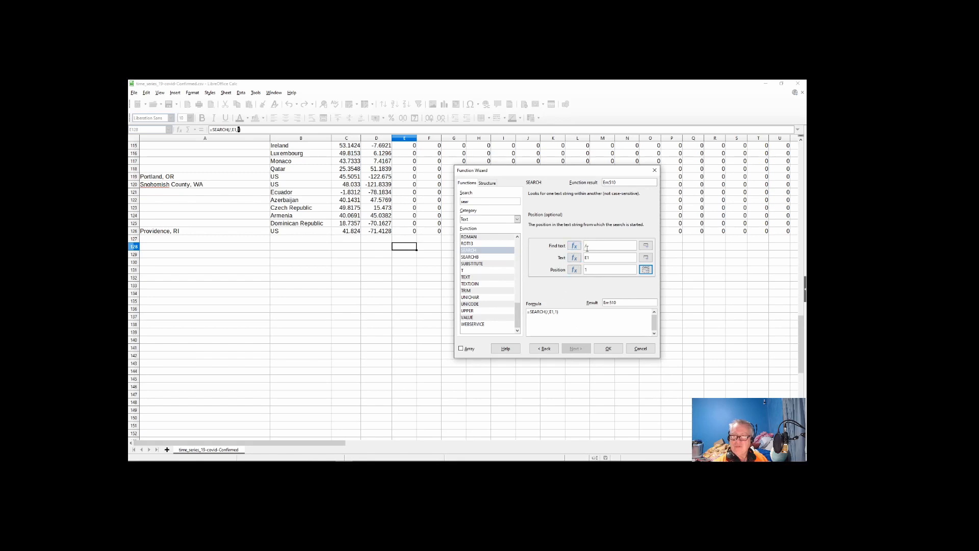
# - Change the find text to "/" in quotation marks, accept the formula in E128, and check its text without editing it
pyautogui.moveTo(585, 246); pyautogui.dragTo(593, 248)
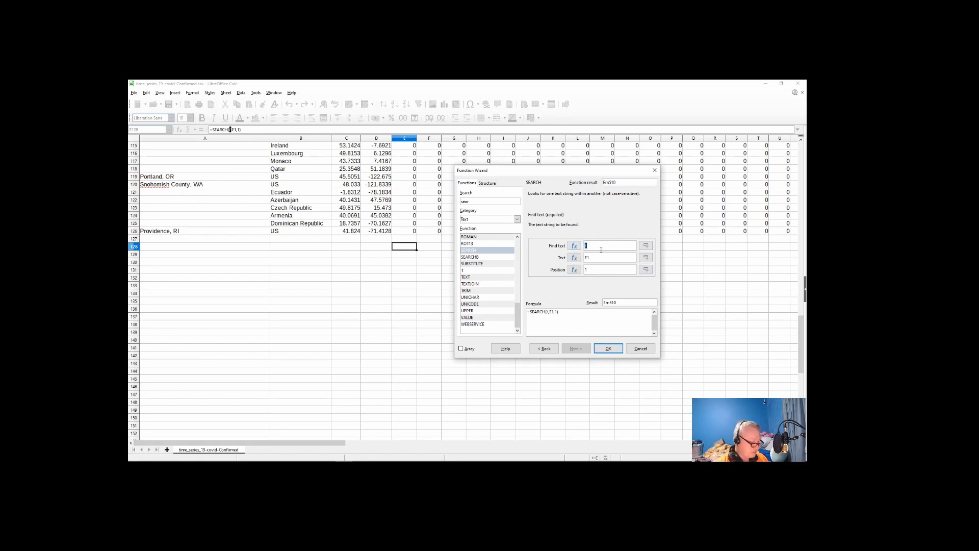
pyautogui.write('"')
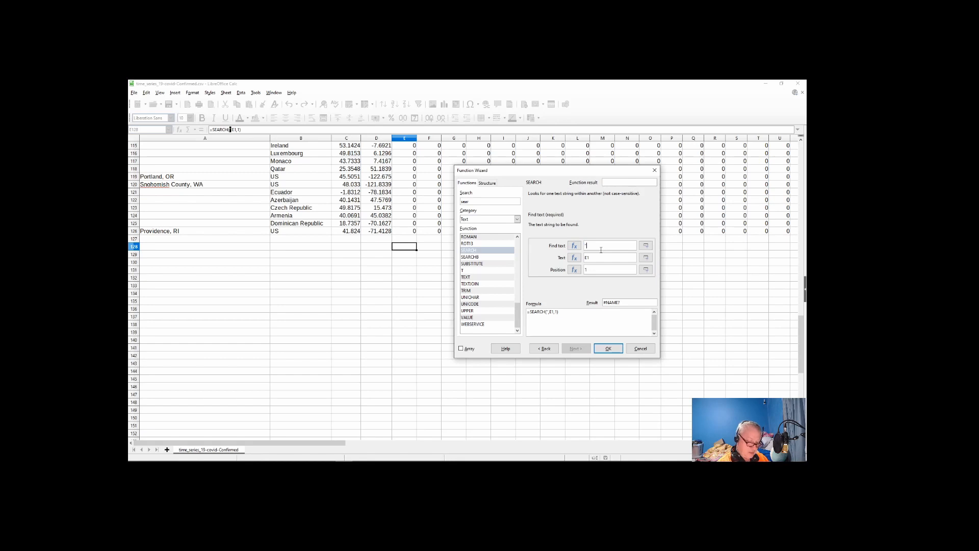
pyautogui.write('/')
pyautogui.write('"')
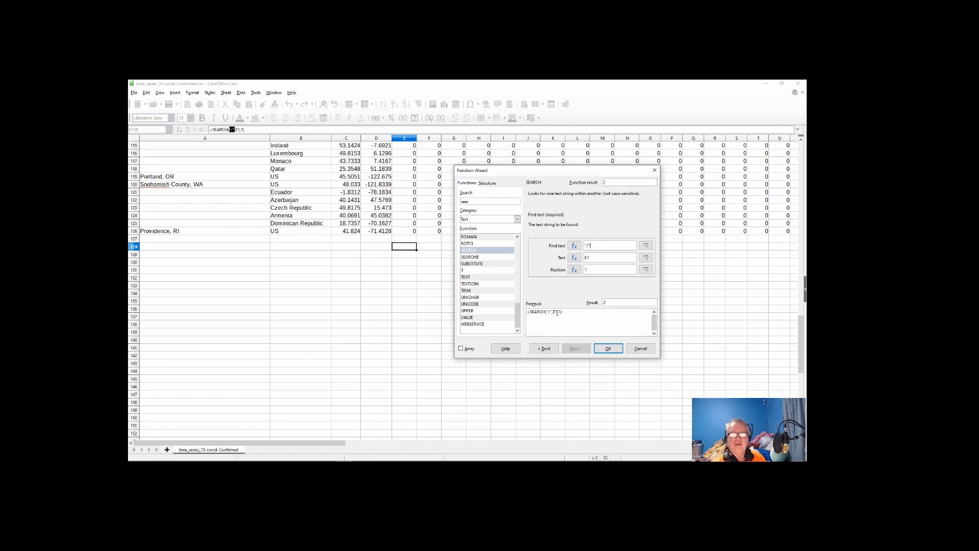
pyautogui.click(605, 349)
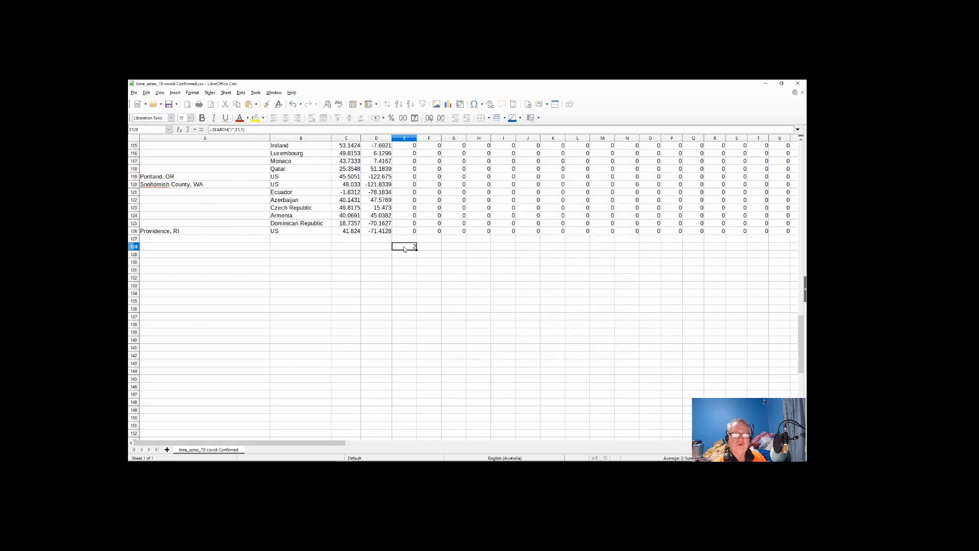
pyautogui.moveTo(252, 131); pyautogui.dragTo(209, 130)
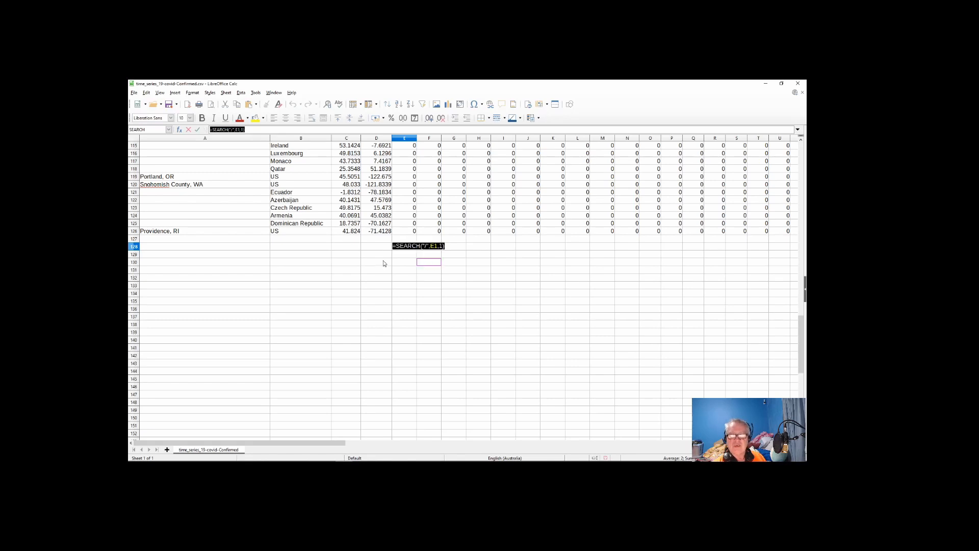
pyautogui.press('Escape')
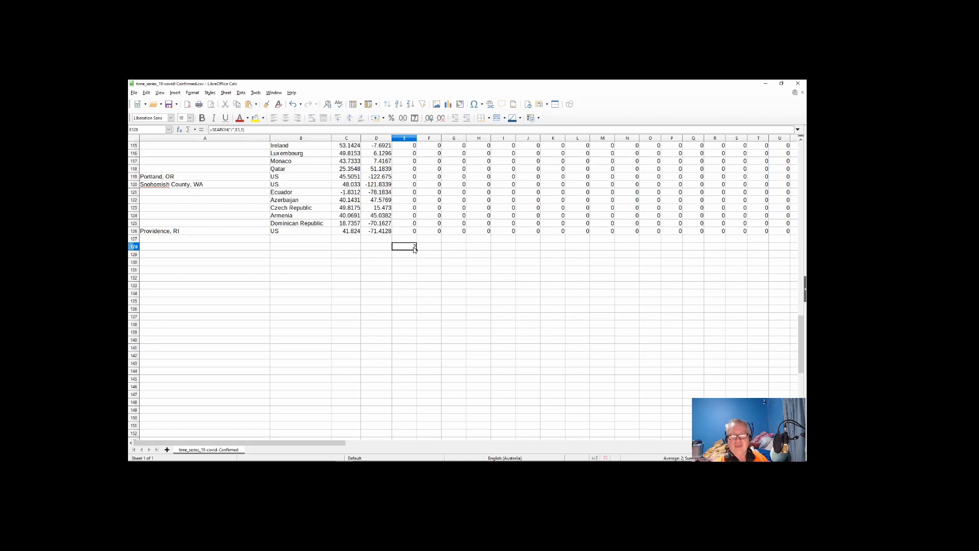
# - Label cell D128 "First / position" and fit the width of column D to its contents
pyautogui.click(376, 250)
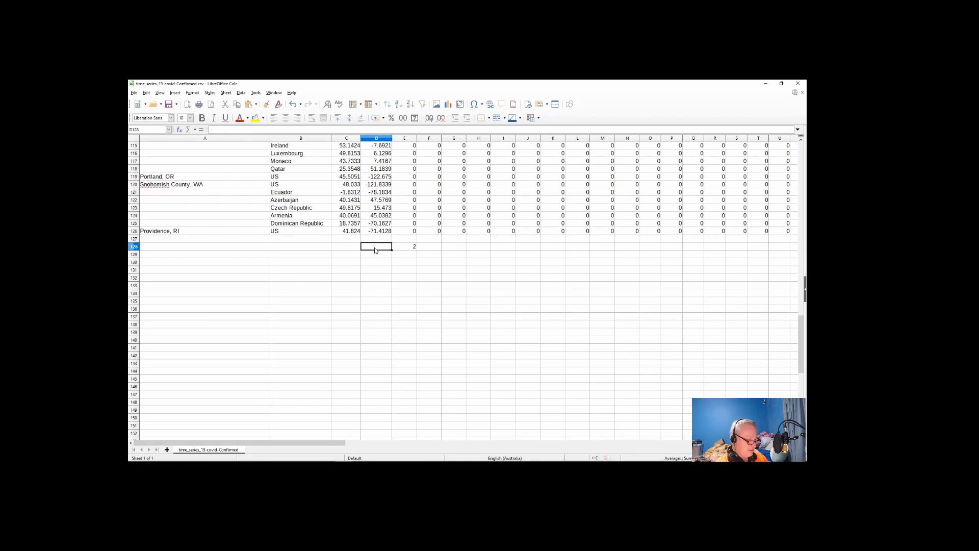
pyautogui.write('F')
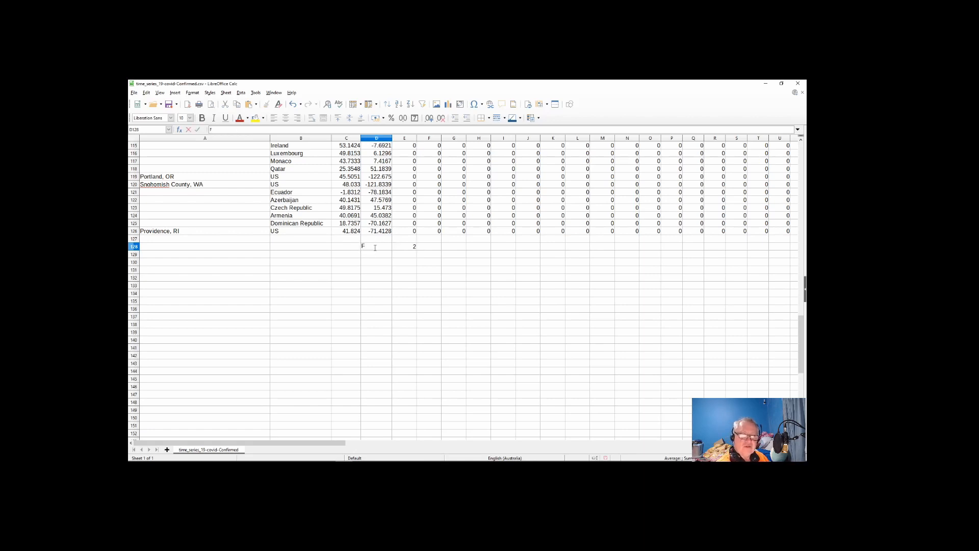
pyautogui.write('irtst')
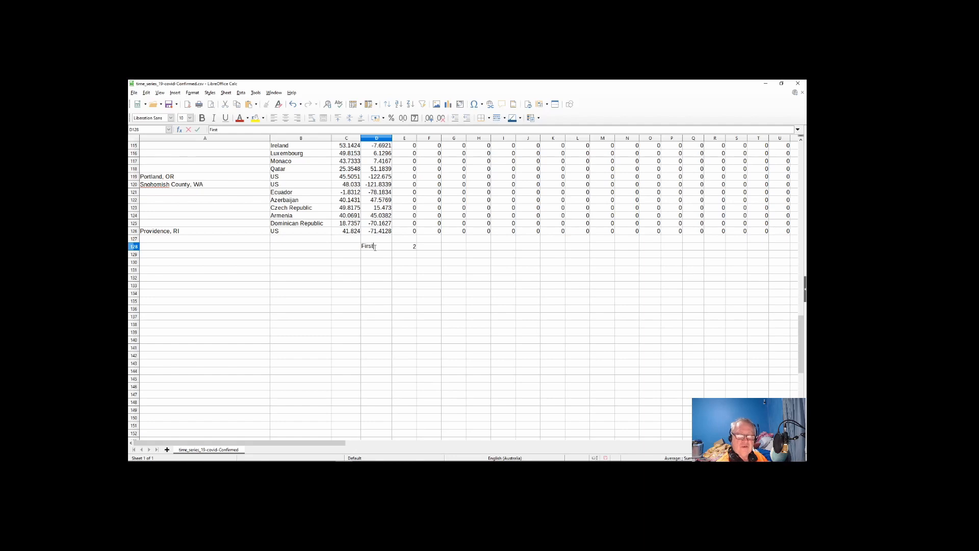
pyautogui.write(' / position')
pyautogui.press('Return')
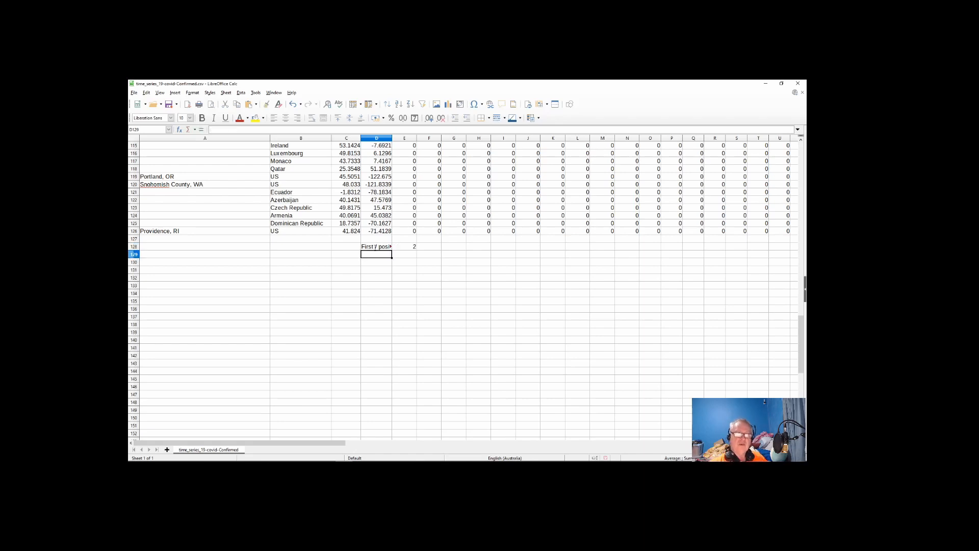
pyautogui.doubleClick(392, 136)
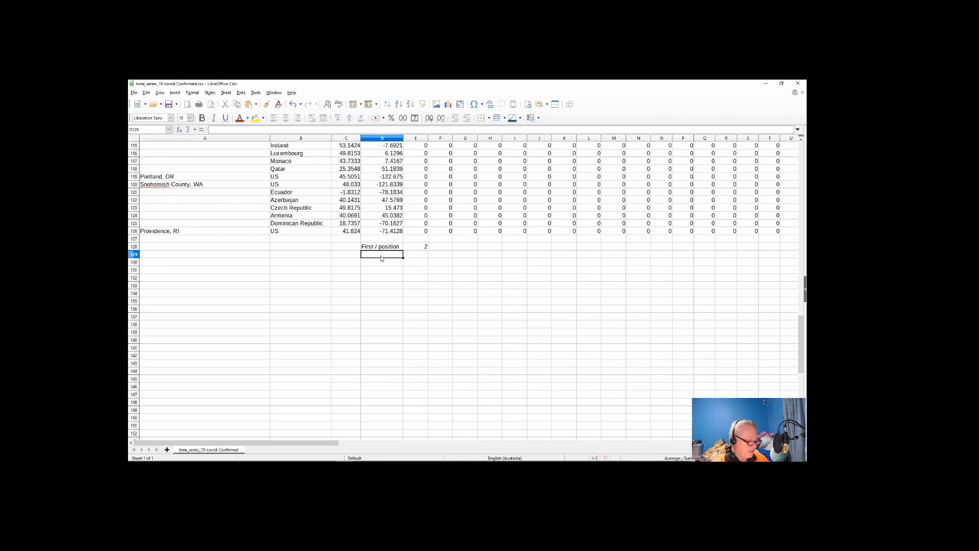
# - Label cell D129 "Second / position" and fit the width of column D to its contents
pyautogui.rightClick(354, 233)
pyautogui.press('Escape')
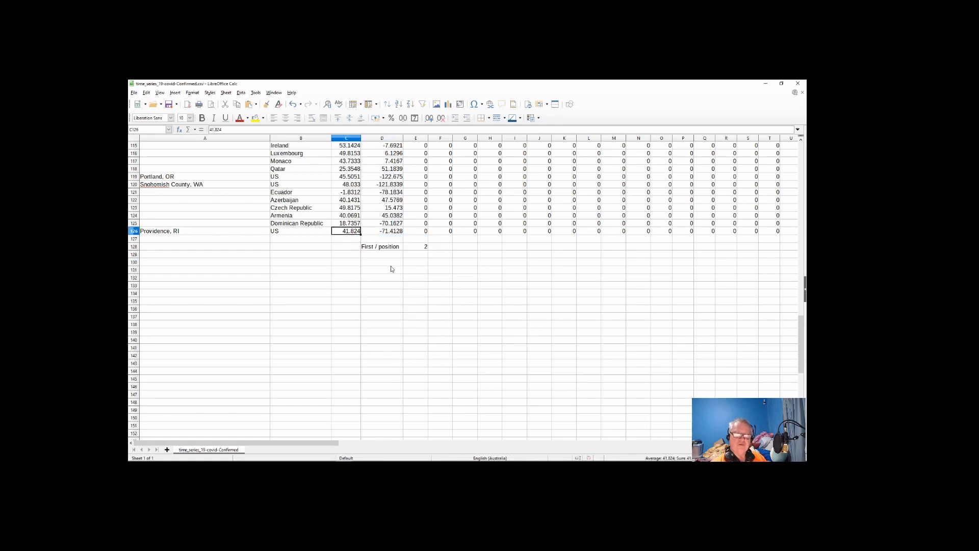
pyautogui.click(387, 255)
pyautogui.rightClick(378, 256)
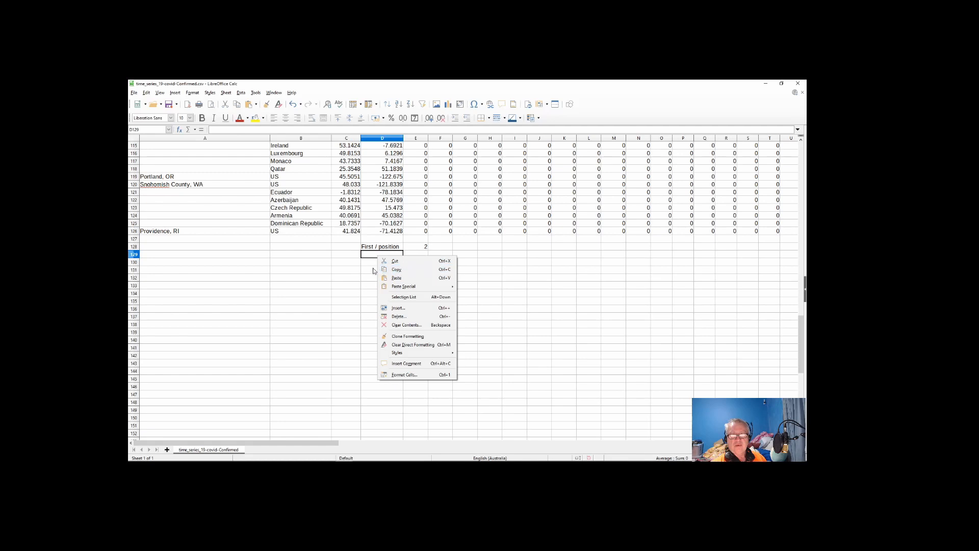
pyautogui.click(366, 256)
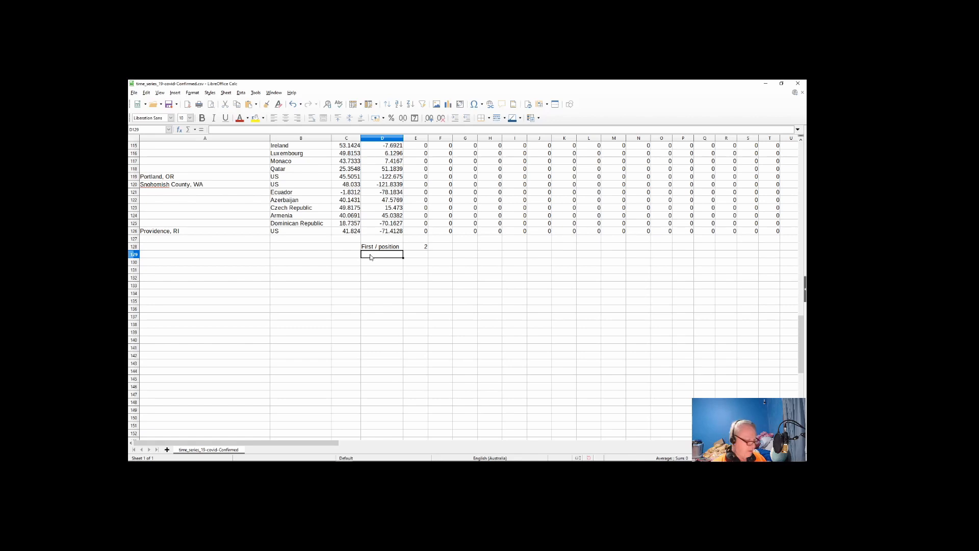
pyautogui.write('Second')
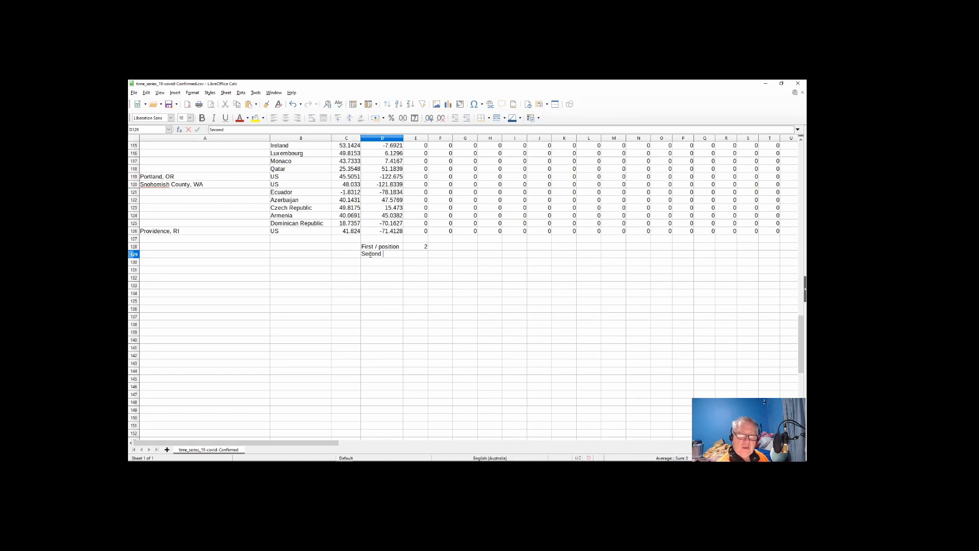
pyautogui.write(' / position')
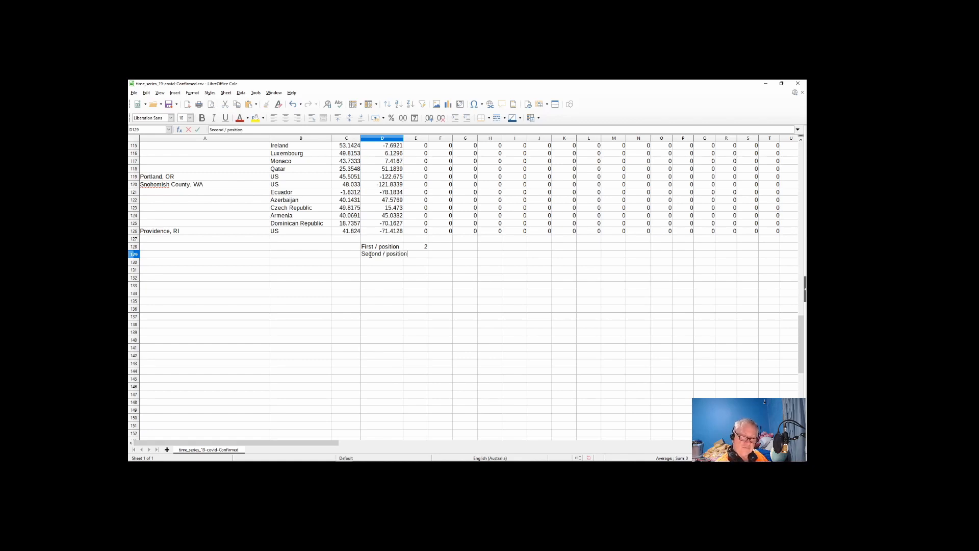
pyautogui.press('Return')
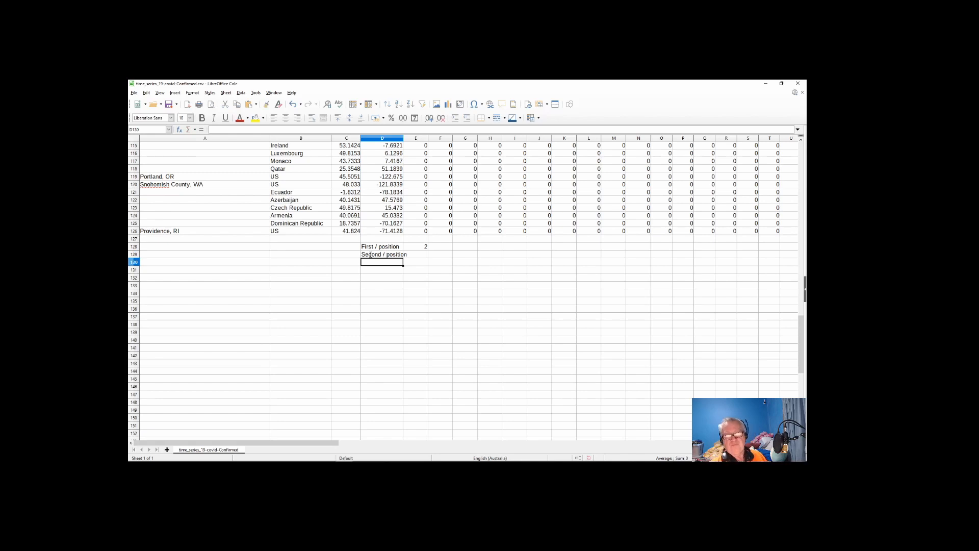
pyautogui.doubleClick(403, 138)
# - Copy the SEARCH formula from E128 into E129 beside the second slash label
pyautogui.click(426, 247)
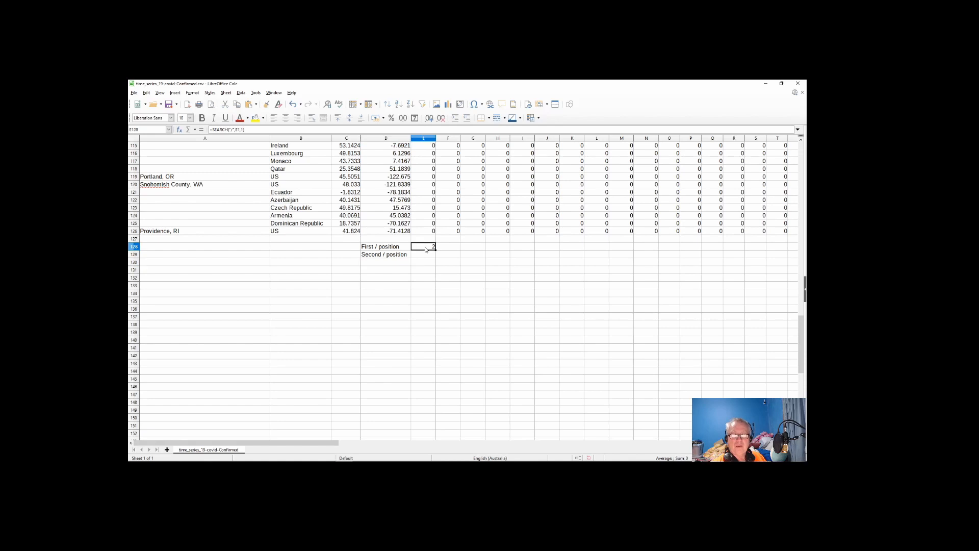
pyautogui.hotkey('ctrl', 'c')
pyautogui.click(426, 255)
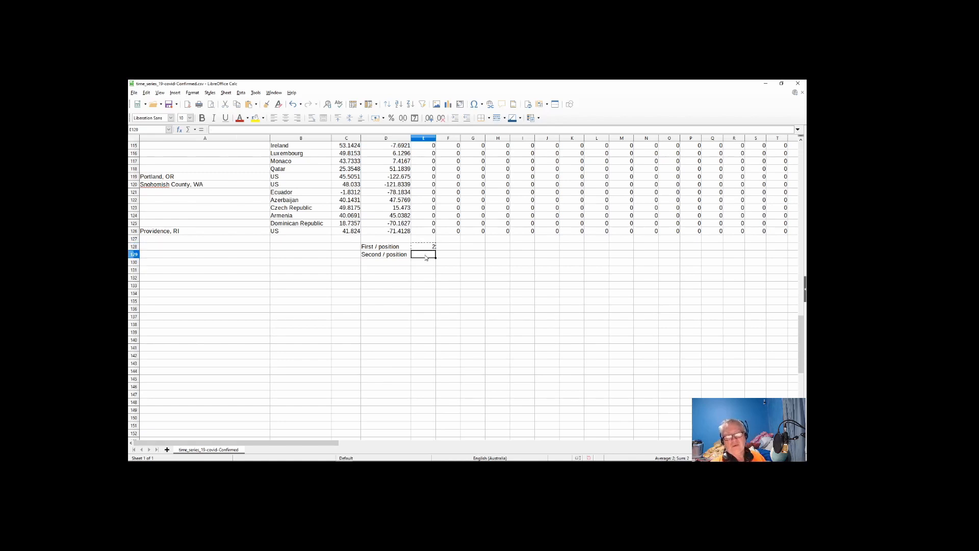
pyautogui.hotkey('ctrl', 'v')
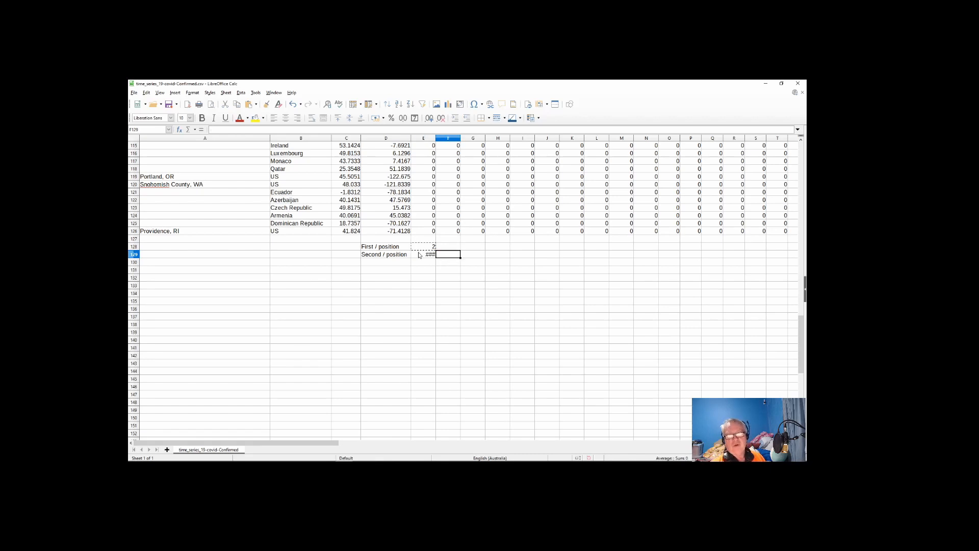
# - Reopen the E129 formula in the Function Wizard and change its text argument to E1
pyautogui.click(419, 255)
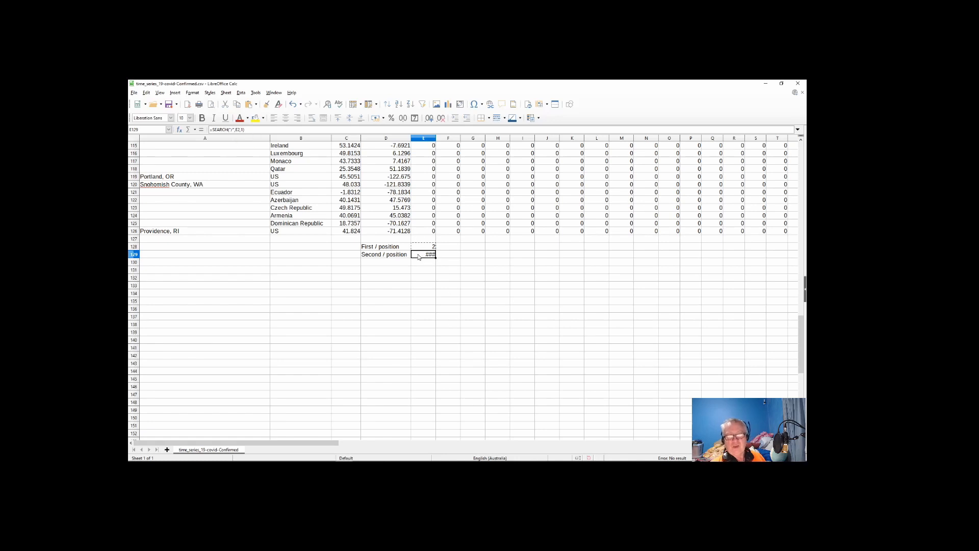
pyautogui.click(179, 129)
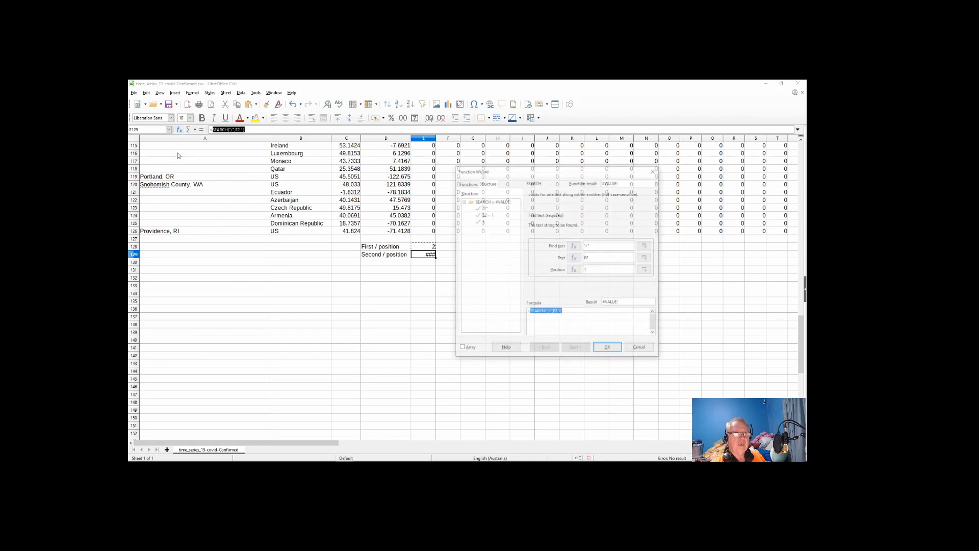
pyautogui.click(595, 257)
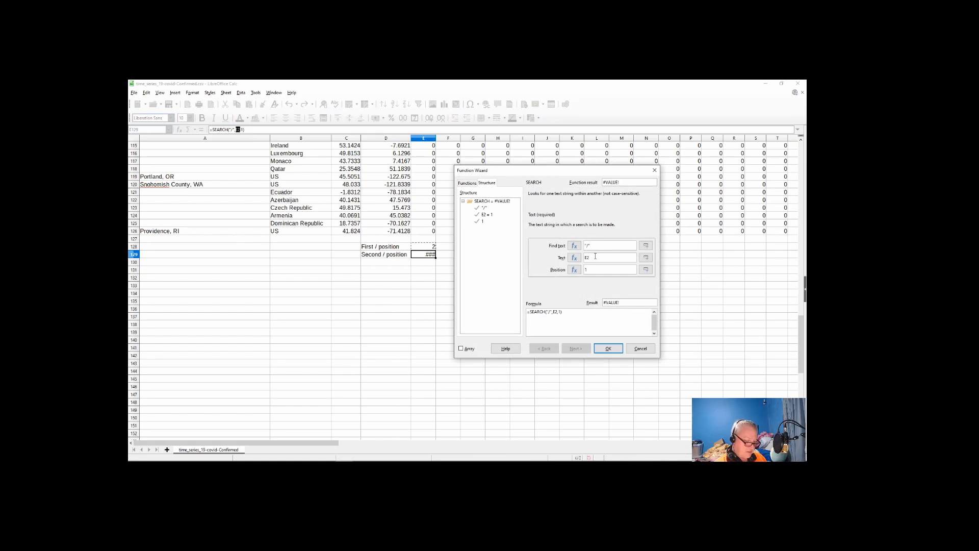
pyautogui.press('BackSpace')
pyautogui.write('1')
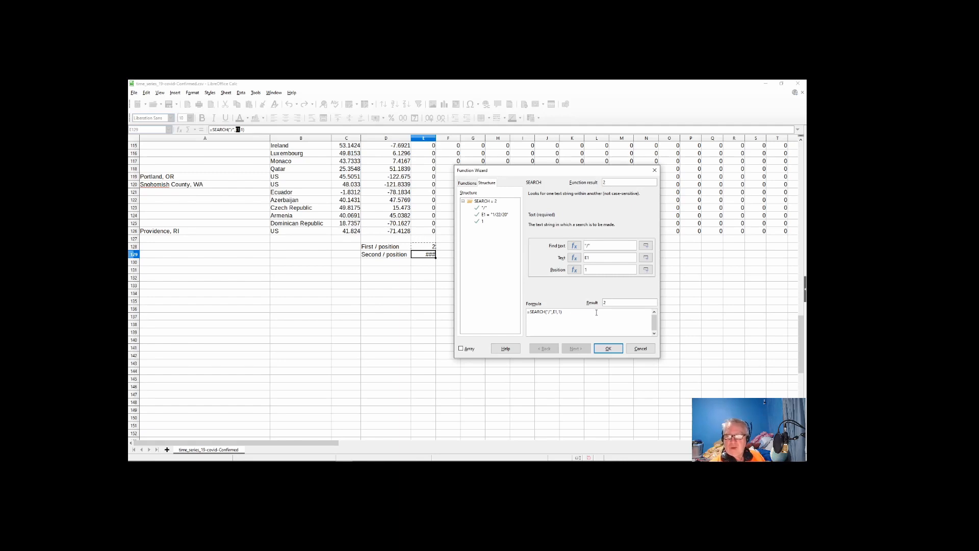
# - Try 2 as the start position in the E129 SEARCH formula
pyautogui.moveTo(607, 305); pyautogui.dragTo(601, 301)
pyautogui.click(561, 312)
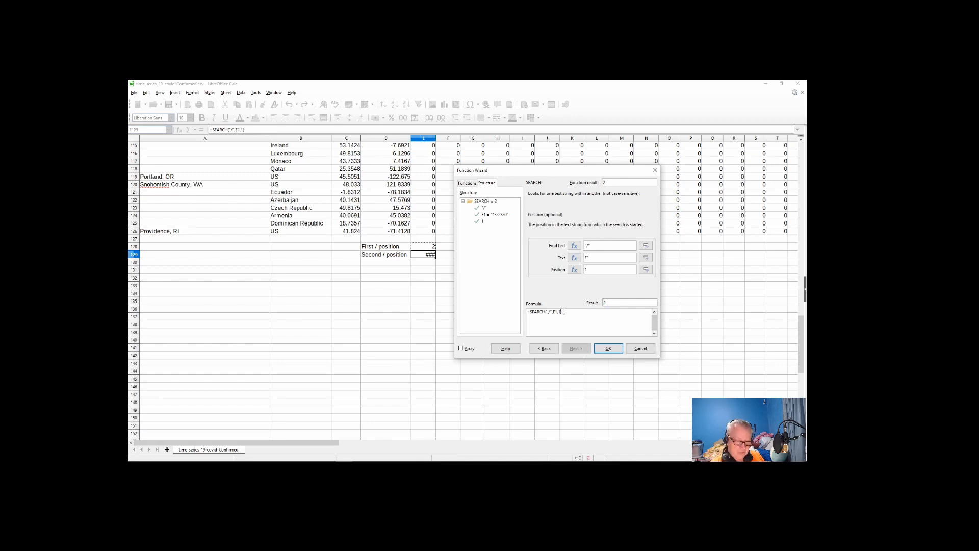
pyautogui.hotkey('shift', 'Left')
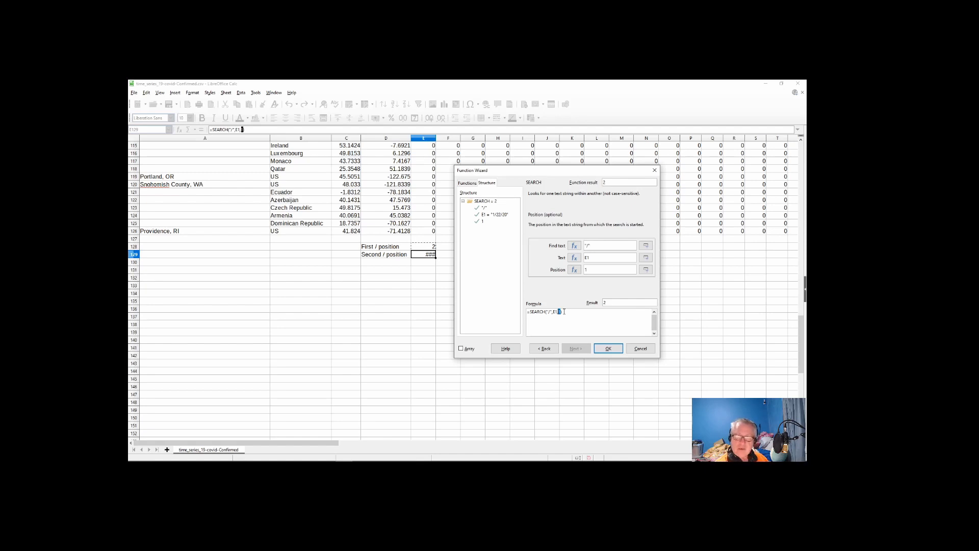
pyautogui.write('2')
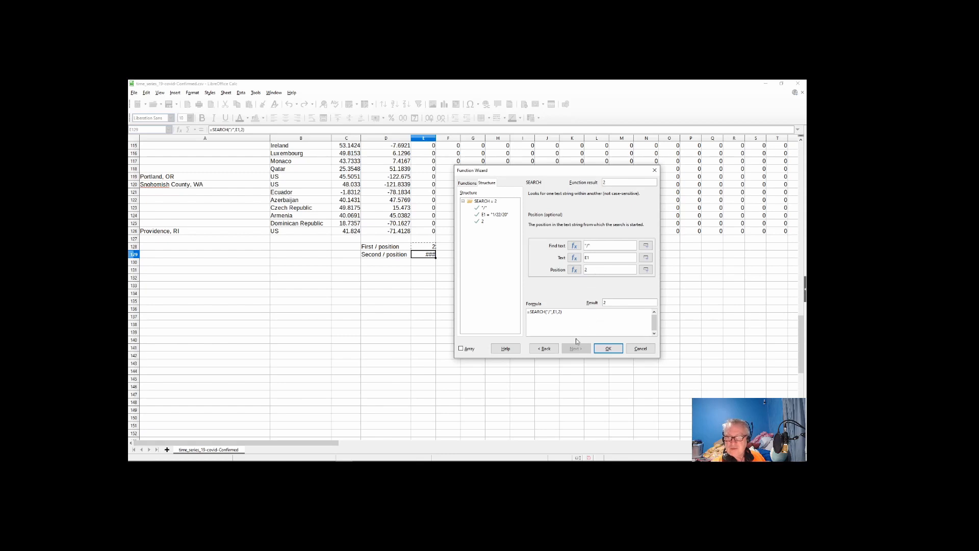
# - Set the start position of the E129 SEARCH formula to 3 and accept the formula
pyautogui.click(491, 325)
pyautogui.click(560, 312)
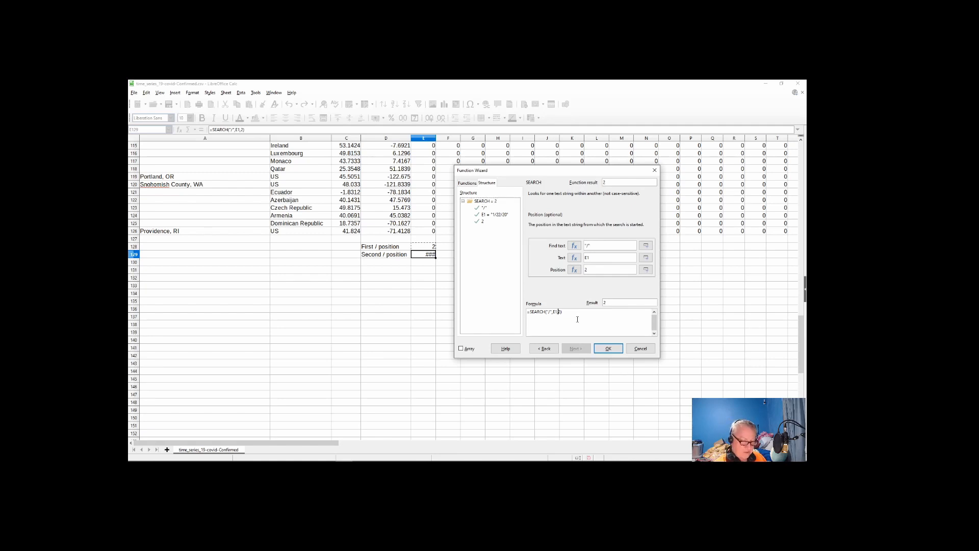
pyautogui.hotkey('shift', 'Right')
pyautogui.write('3')
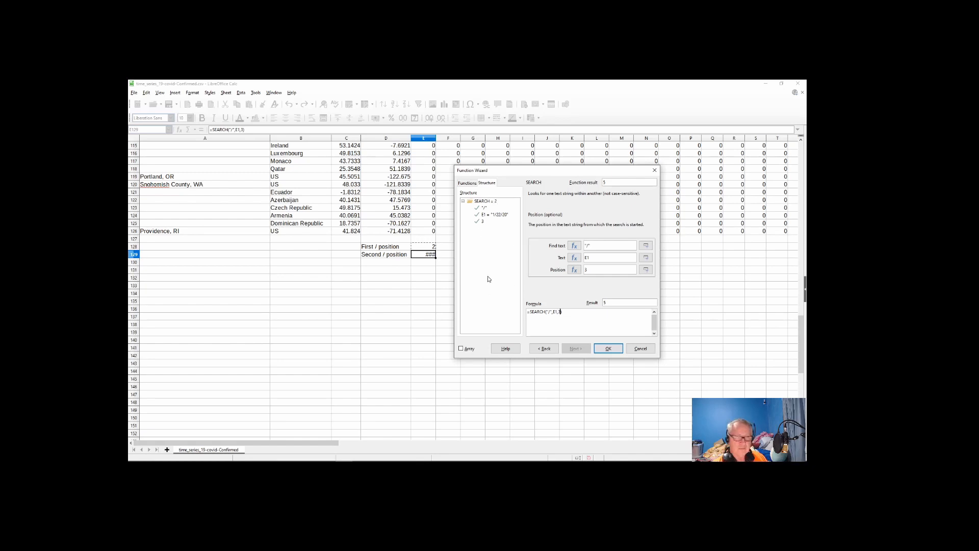
pyautogui.click(609, 349)
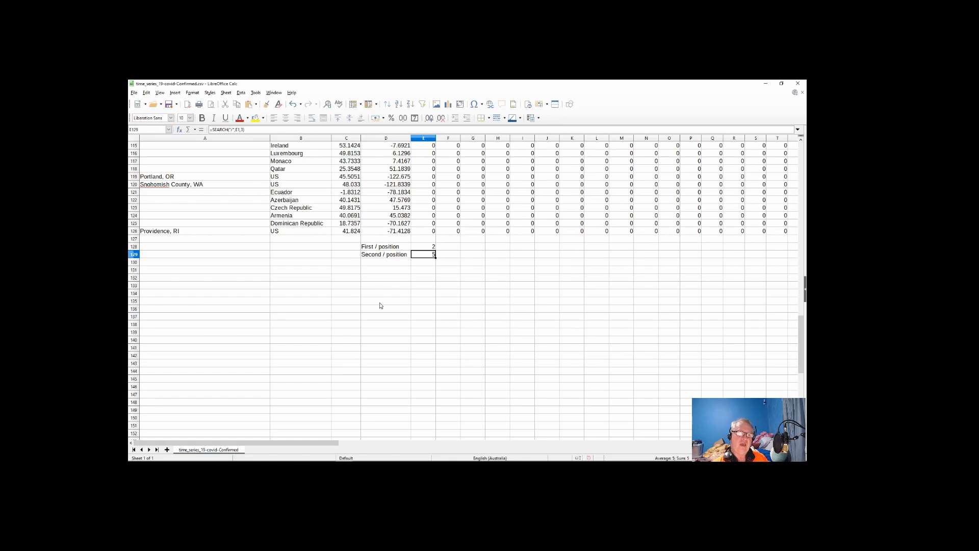
# - Check the first and second slash position rows against the date headings in row 1
pyautogui.click(422, 248)
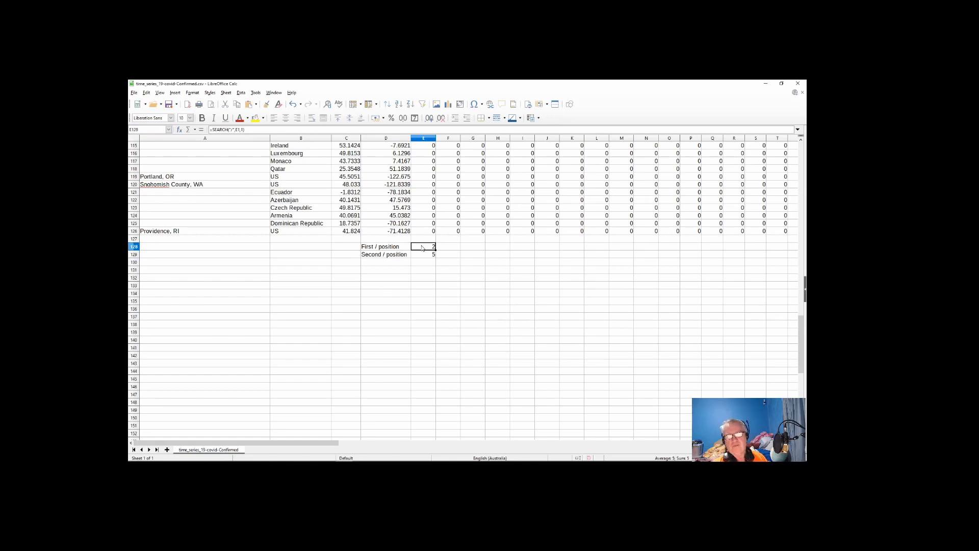
pyautogui.click(390, 248)
pyautogui.click(389, 256)
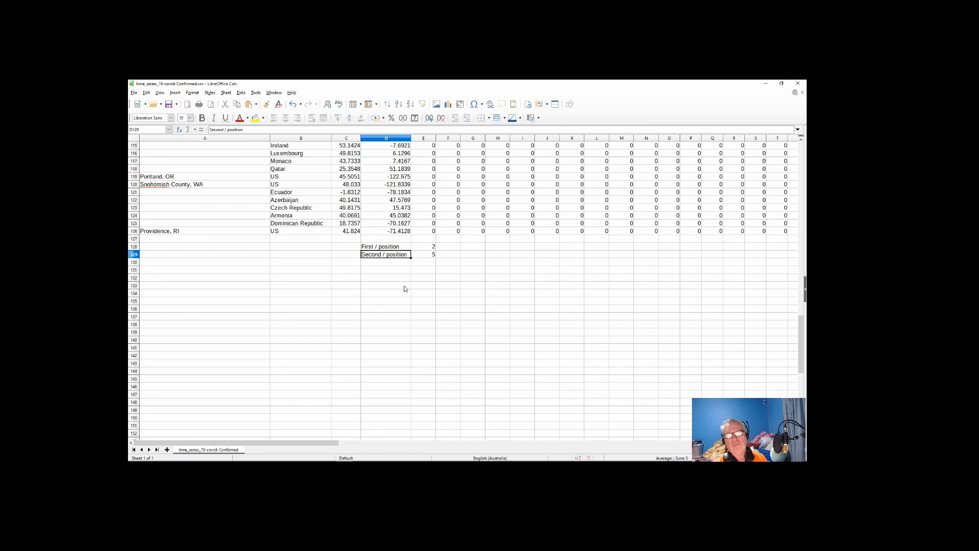
pyautogui.scroll(19, 429, 317)
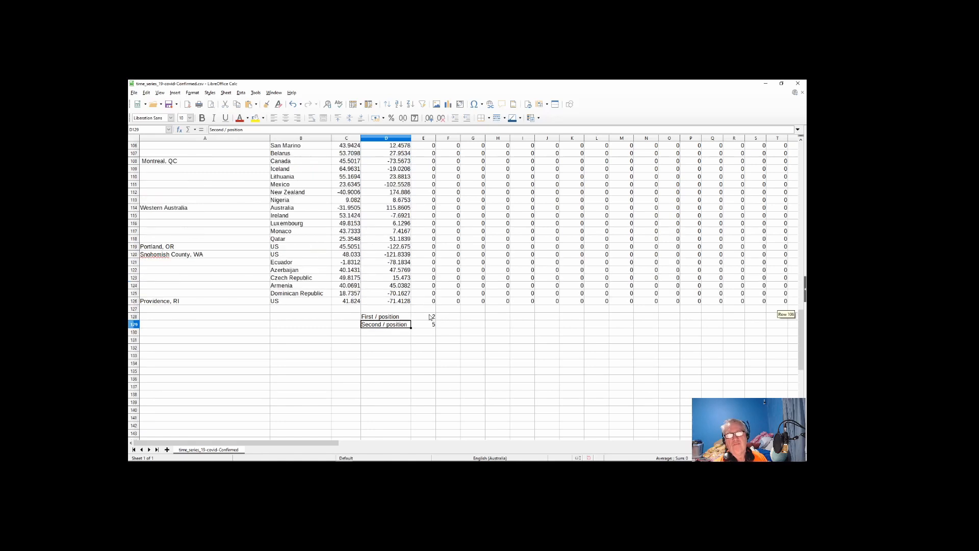
pyautogui.scroll(19, 430, 322)
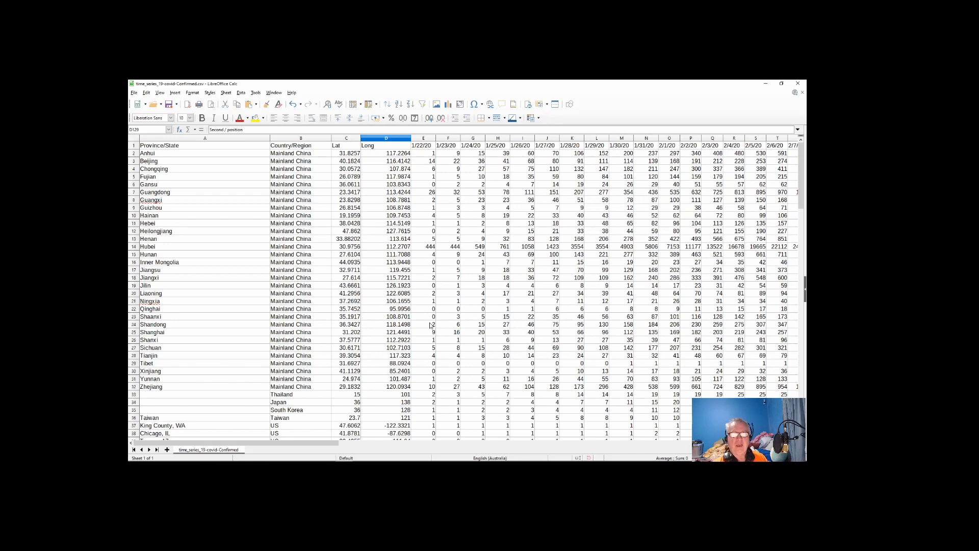
pyautogui.scroll(-20, 431, 325)
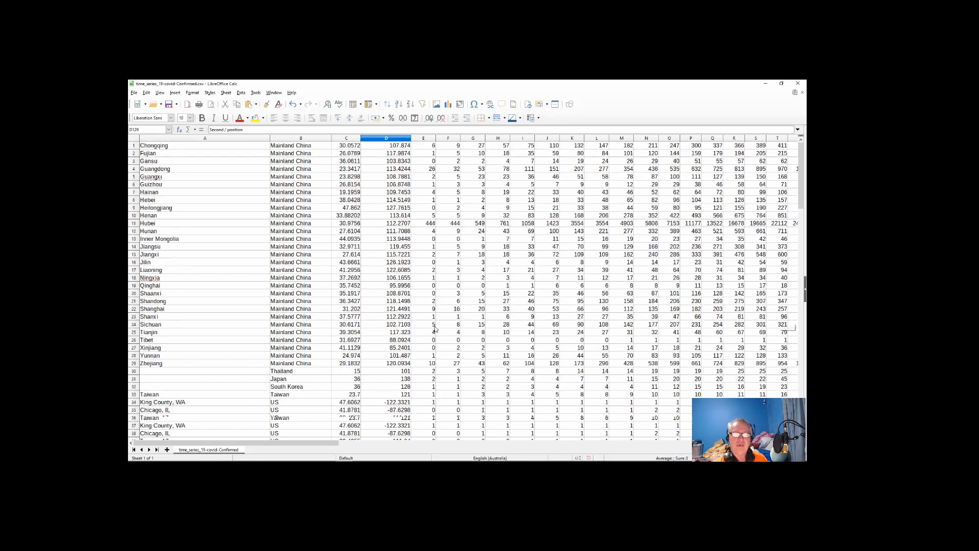
pyautogui.scroll(-15, 435, 331)
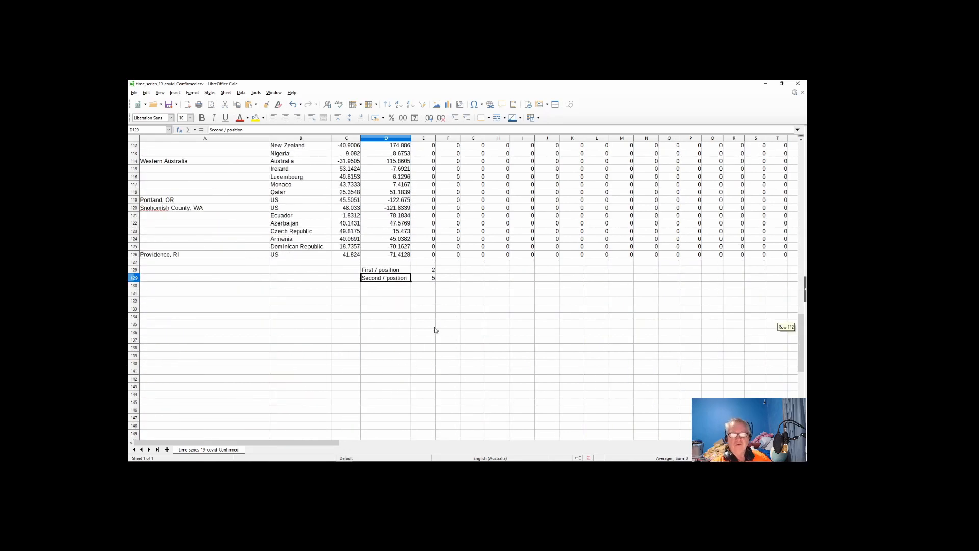
# - Label cells D130, D131 and D132 "Day", "Month" and "Year"
pyautogui.click(375, 287)
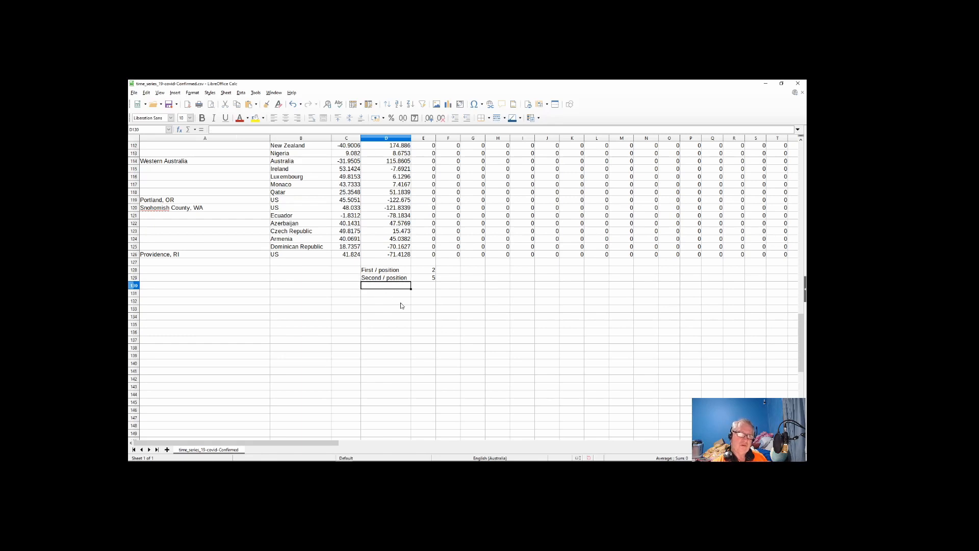
pyautogui.write('Day')
pyautogui.press('Return')
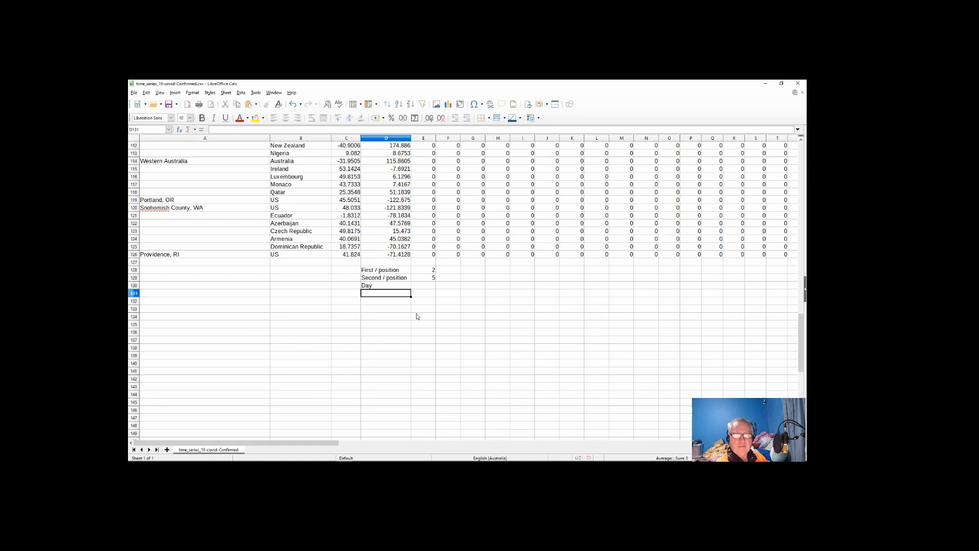
pyautogui.write('Month')
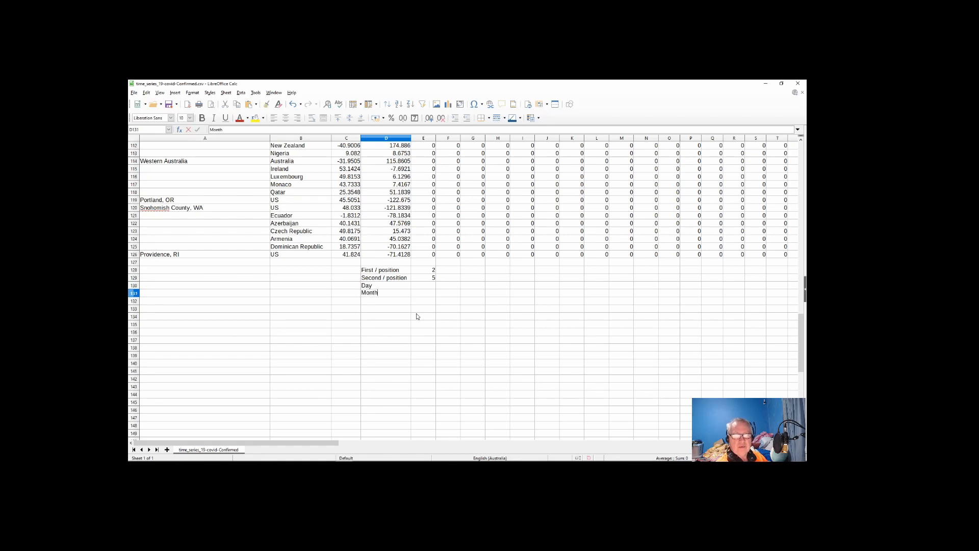
pyautogui.press('Return')
pyautogui.write('Year')
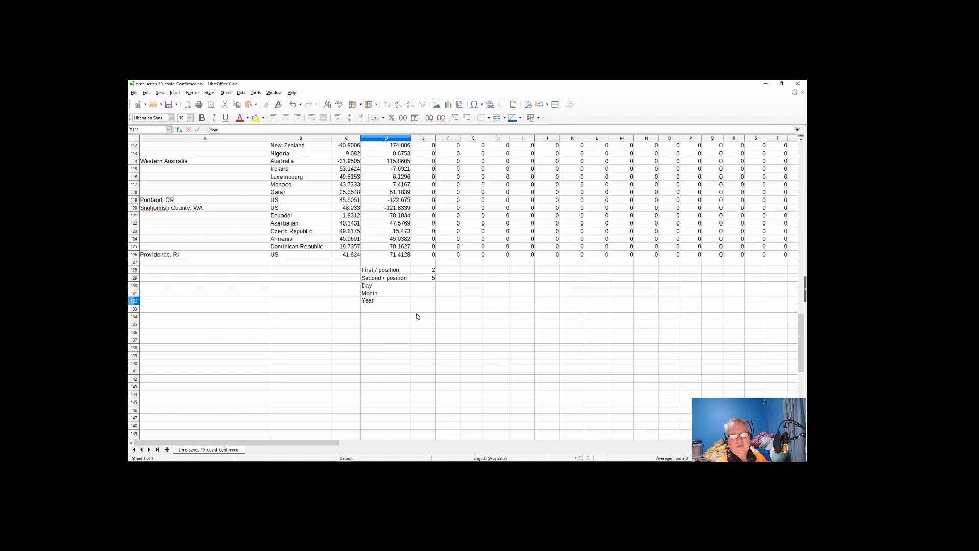
pyautogui.press('Return')
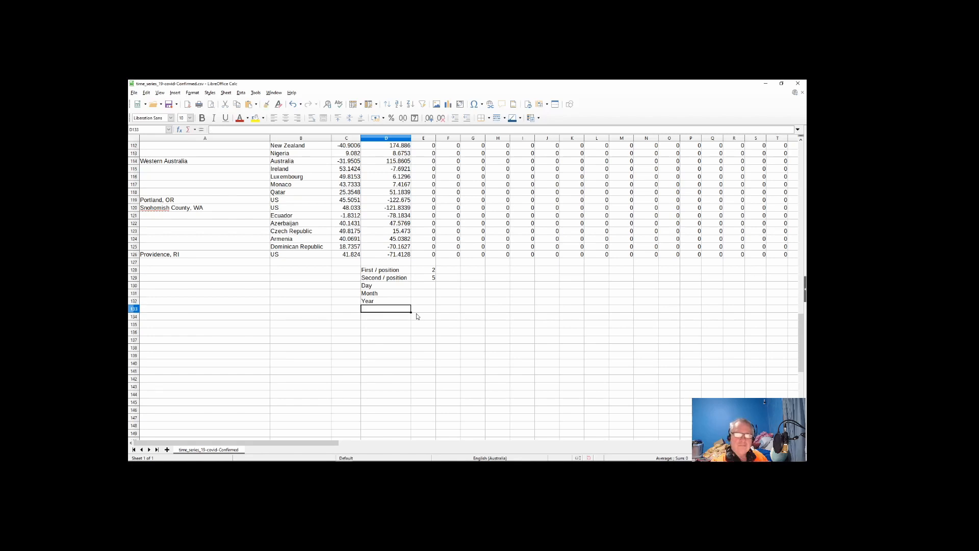
# - Open the Function Wizard for the Day cell E130 and limit the function list to the Text category
pyautogui.click(422, 285)
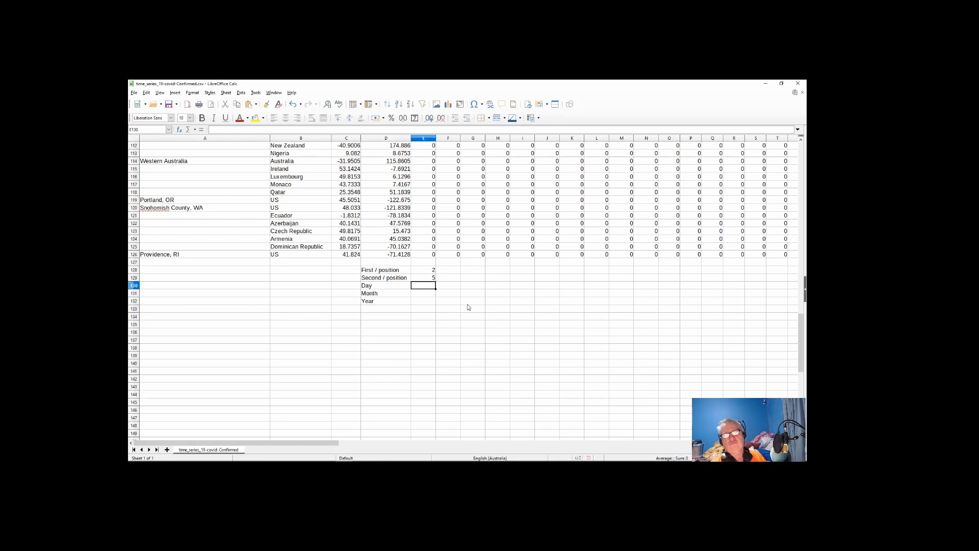
pyautogui.scroll(20, 469, 307)
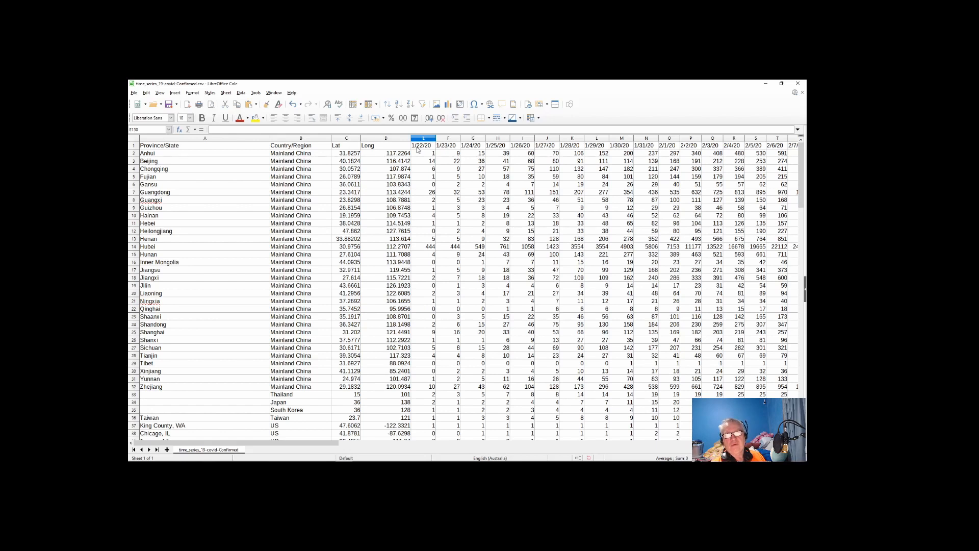
pyautogui.scroll(-20, 424, 264)
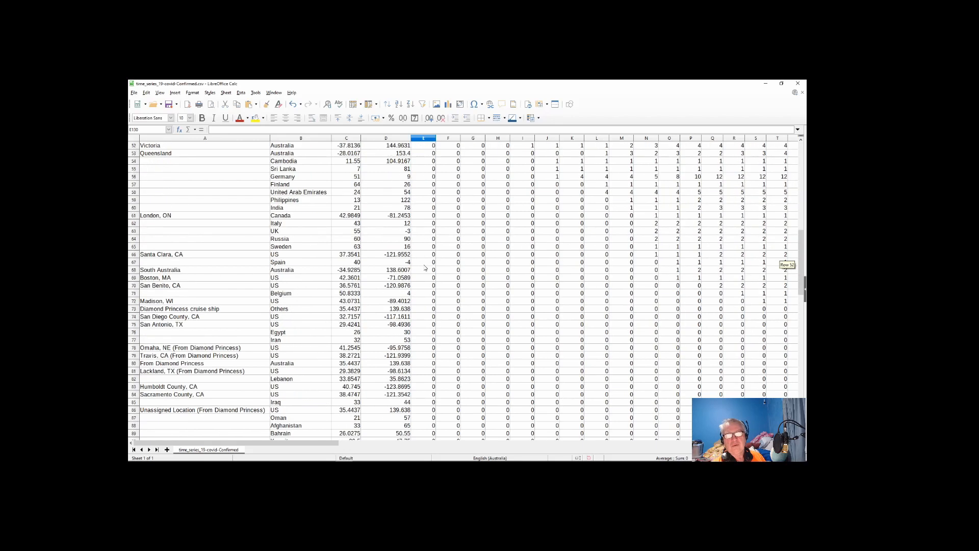
pyautogui.scroll(-14, 424, 265)
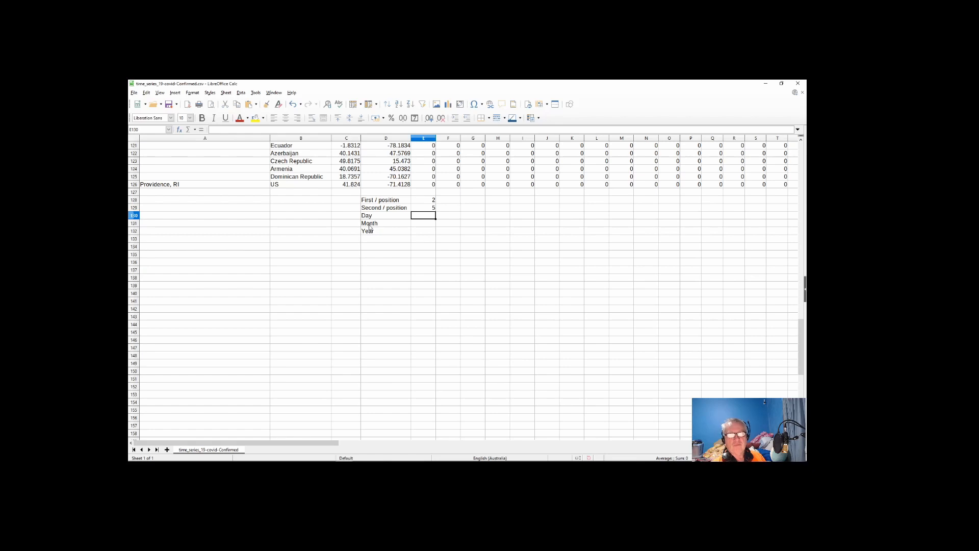
pyautogui.click(179, 130)
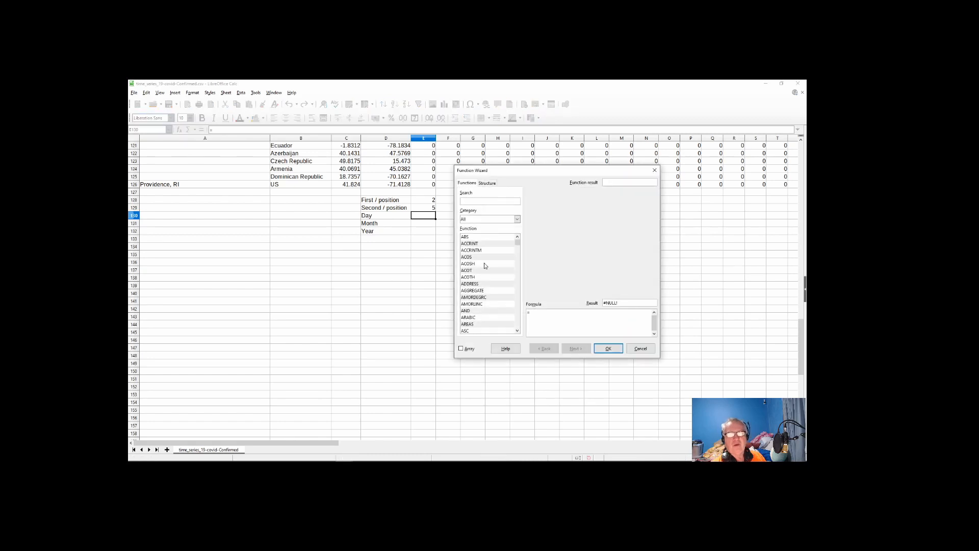
pyautogui.click(517, 219)
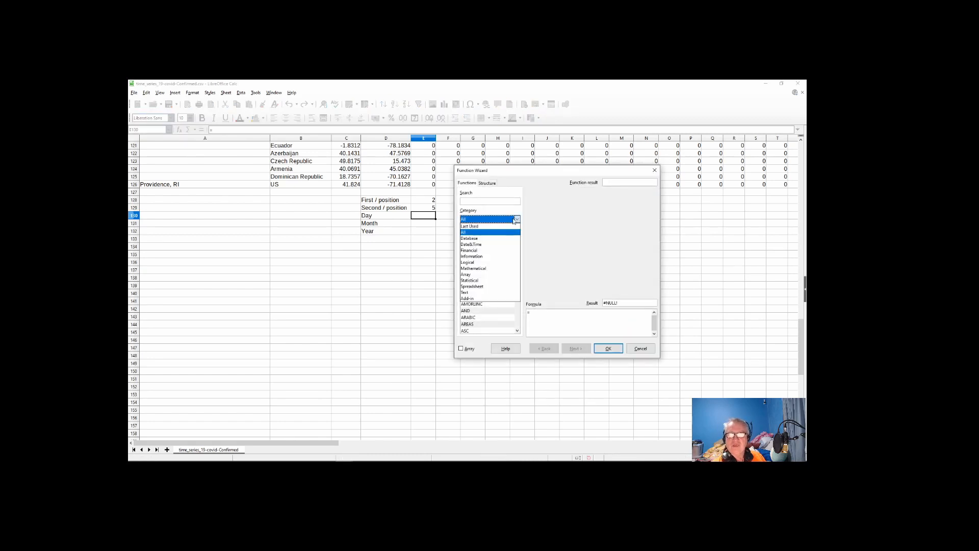
pyautogui.click(489, 292)
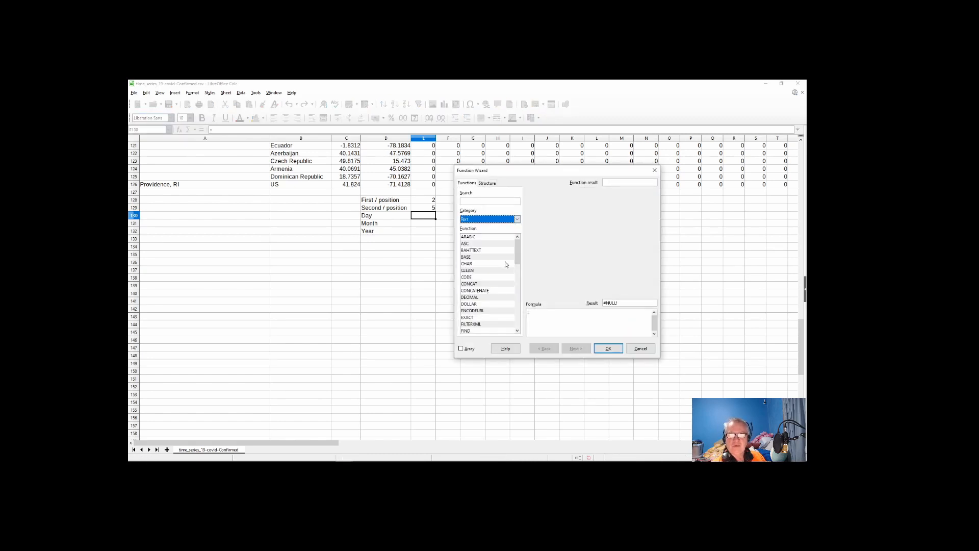
# - Read and compare the descriptions of the LEFT, MID and RIGHT text functions
pyautogui.moveTo(519, 252); pyautogui.dragTo(521, 278)
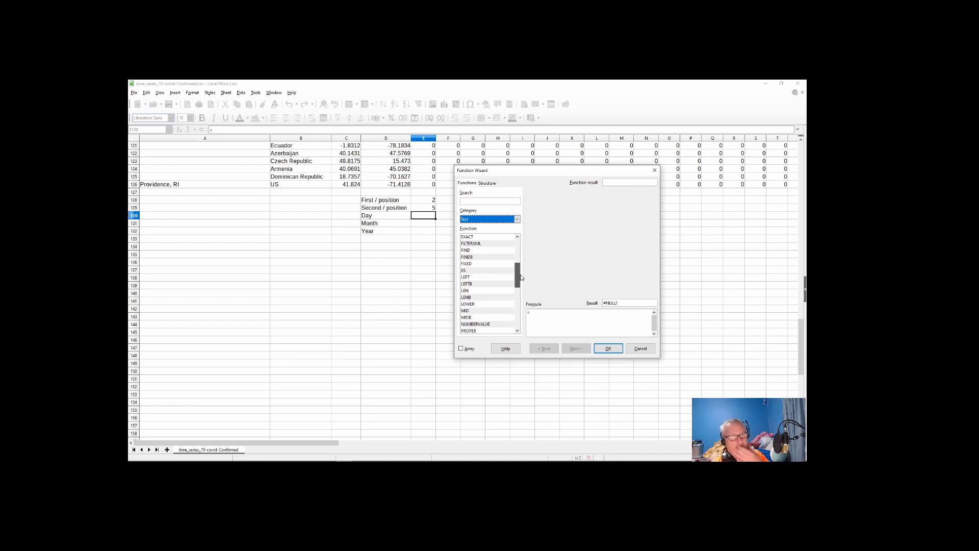
pyautogui.moveTo(521, 278); pyautogui.dragTo(521, 280)
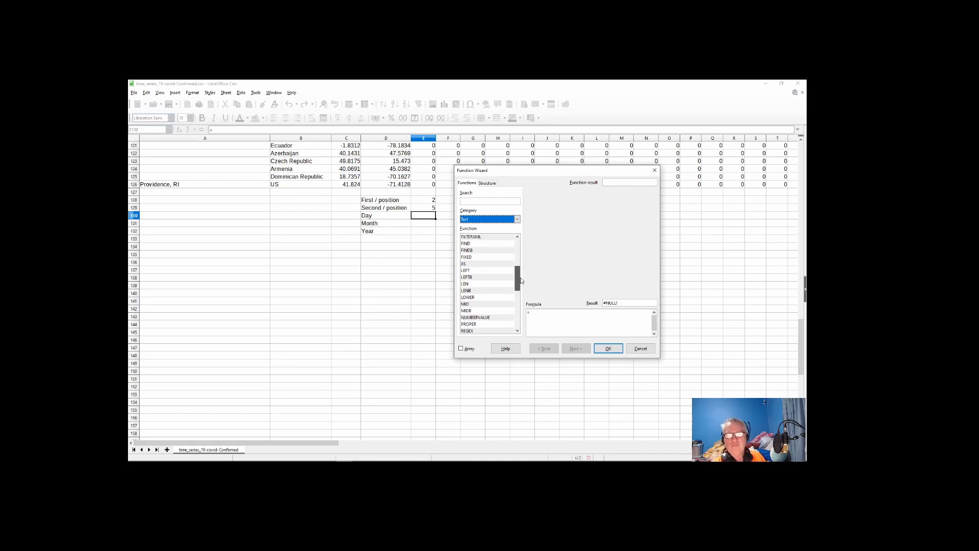
pyautogui.click(474, 271)
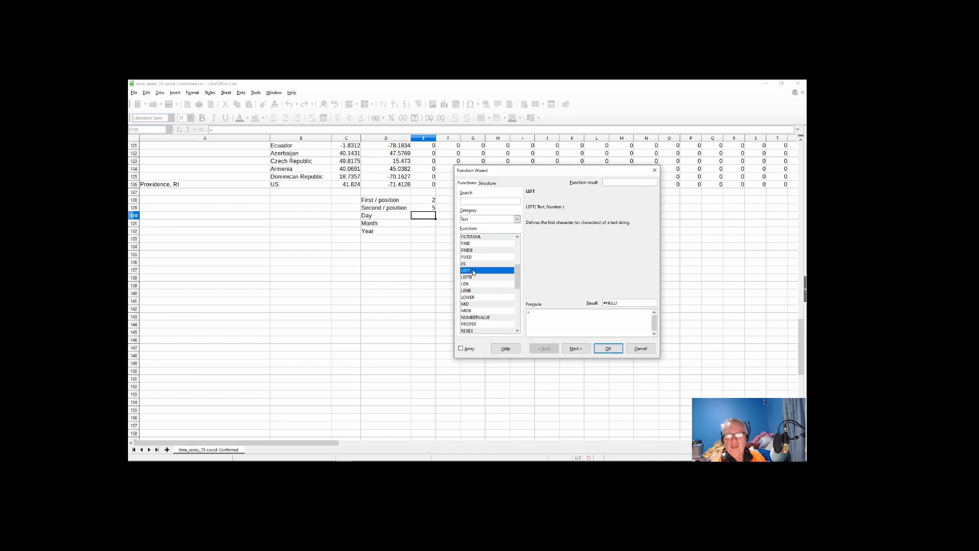
pyautogui.scroll(-1, 482, 270)
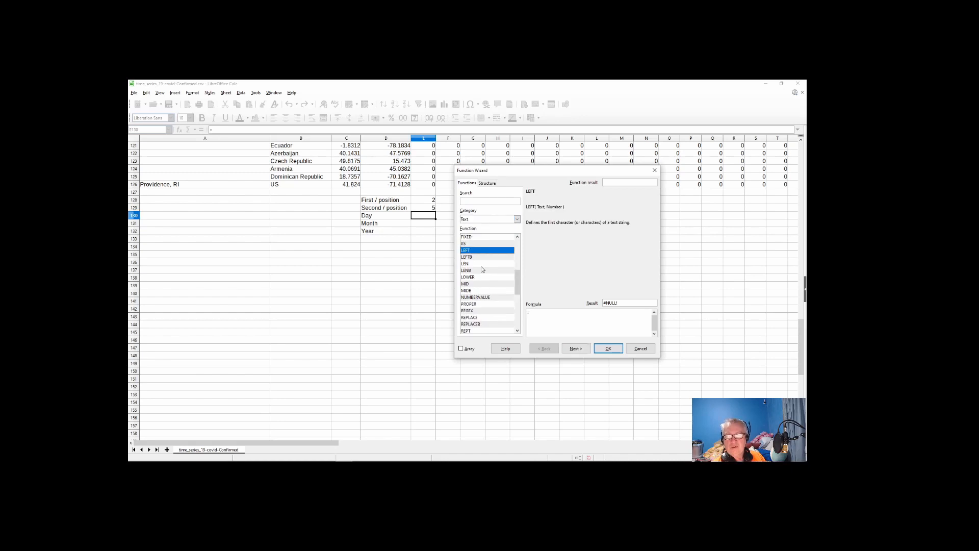
pyautogui.click(480, 284)
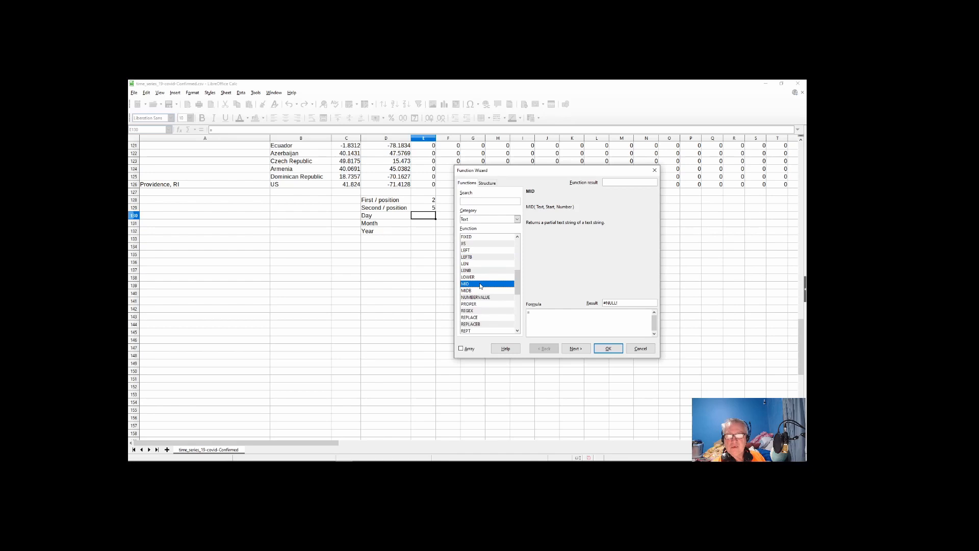
pyautogui.scroll(-3, 493, 282)
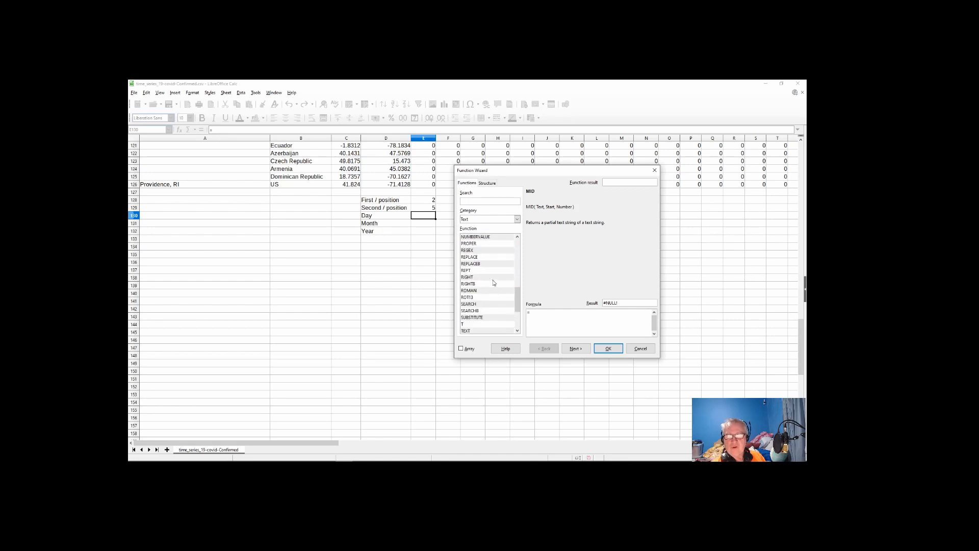
pyautogui.click(471, 277)
pyautogui.scroll(4, 503, 279)
pyautogui.click(481, 272)
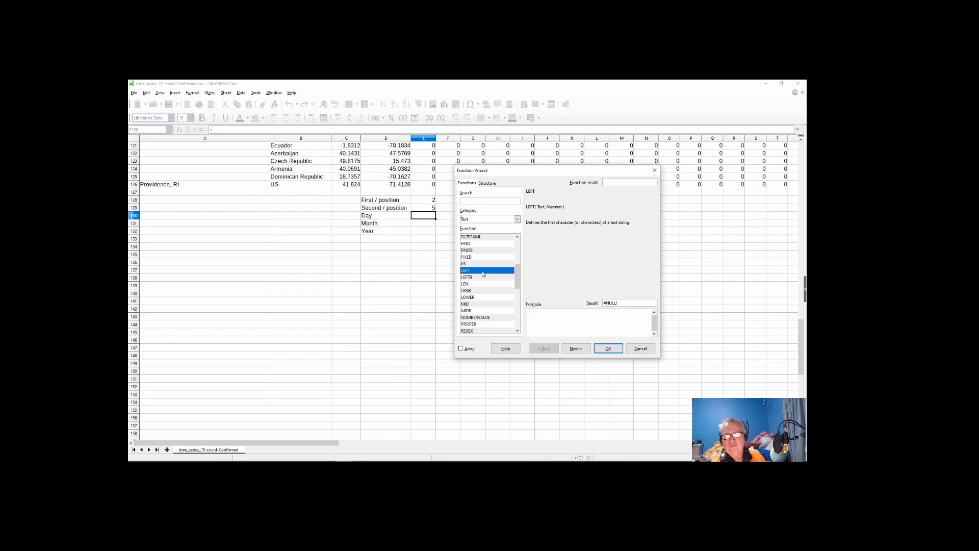
pyautogui.click(478, 304)
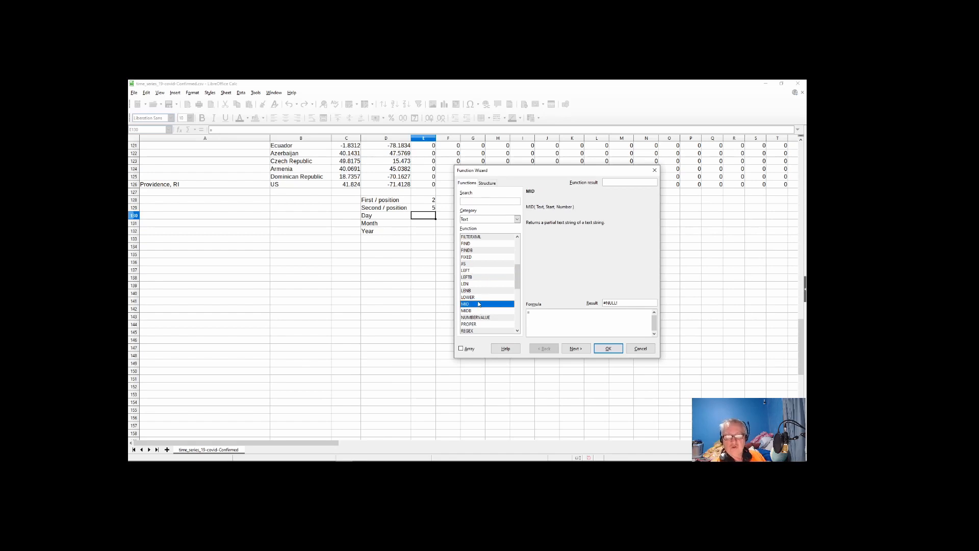
pyautogui.scroll(-5, 479, 305)
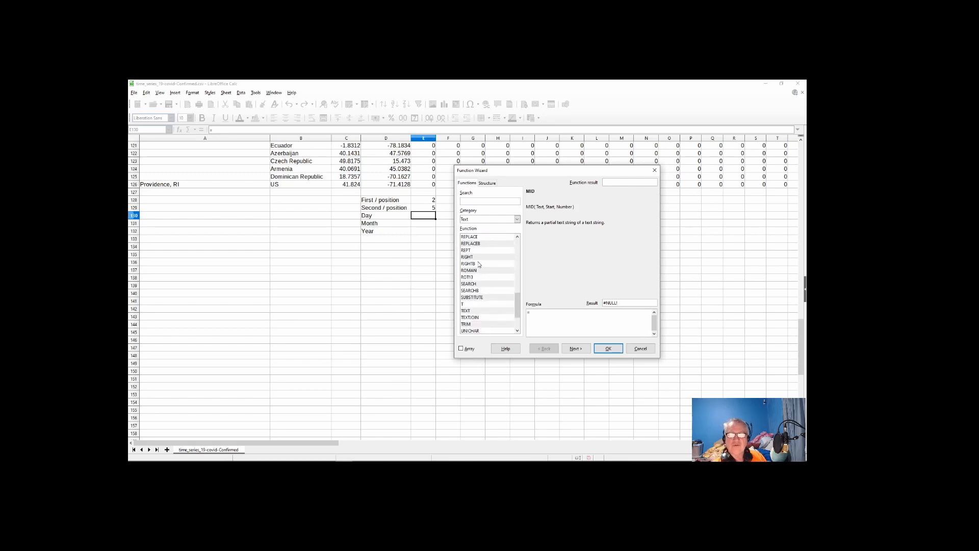
pyautogui.click(472, 258)
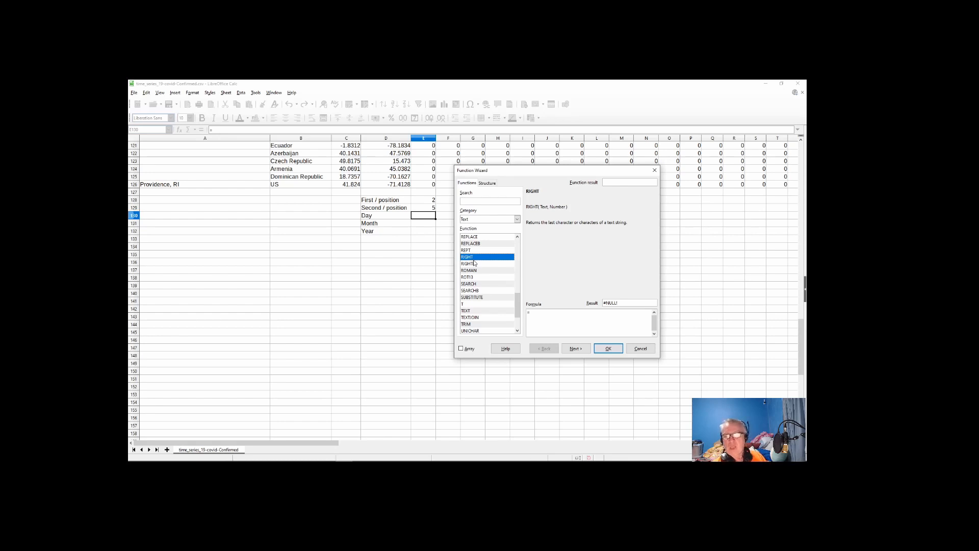
pyautogui.scroll(3, 476, 264)
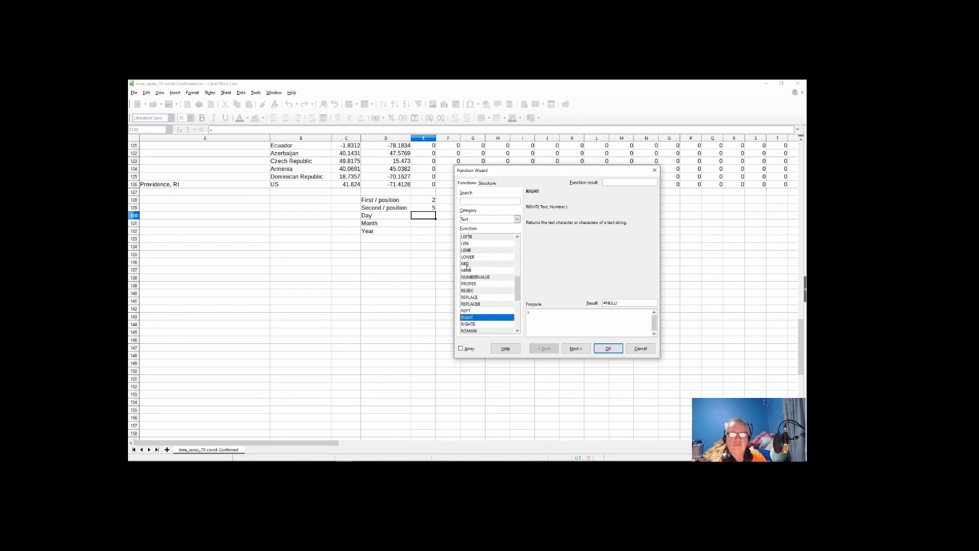
# - Choose the MID function with E1 as its text argument and inspect the formula's structure
pyautogui.click(467, 265)
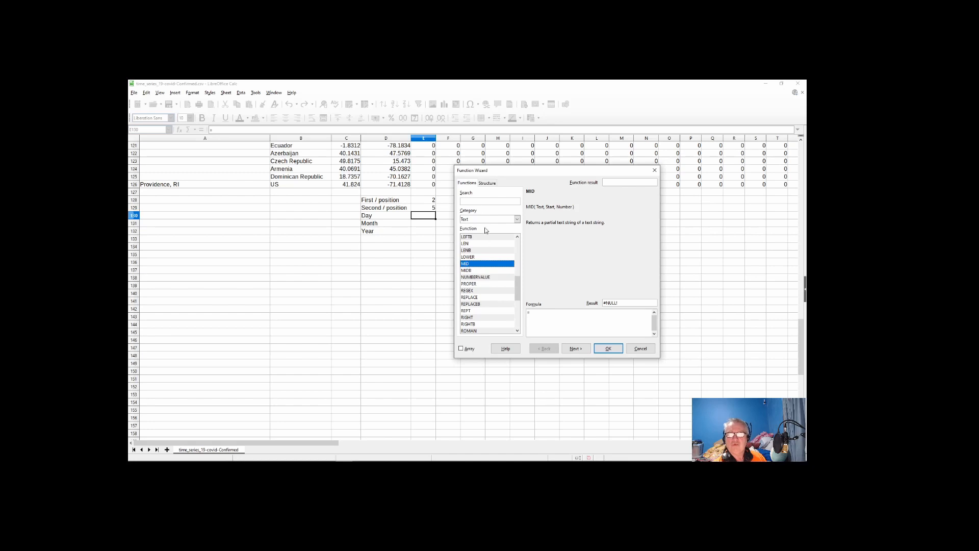
pyautogui.click(575, 348)
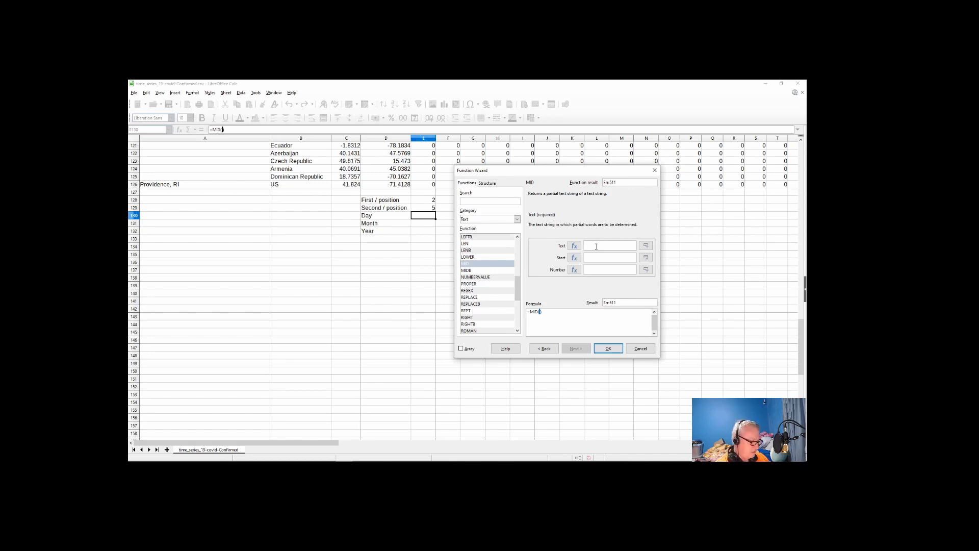
pyautogui.write('E1')
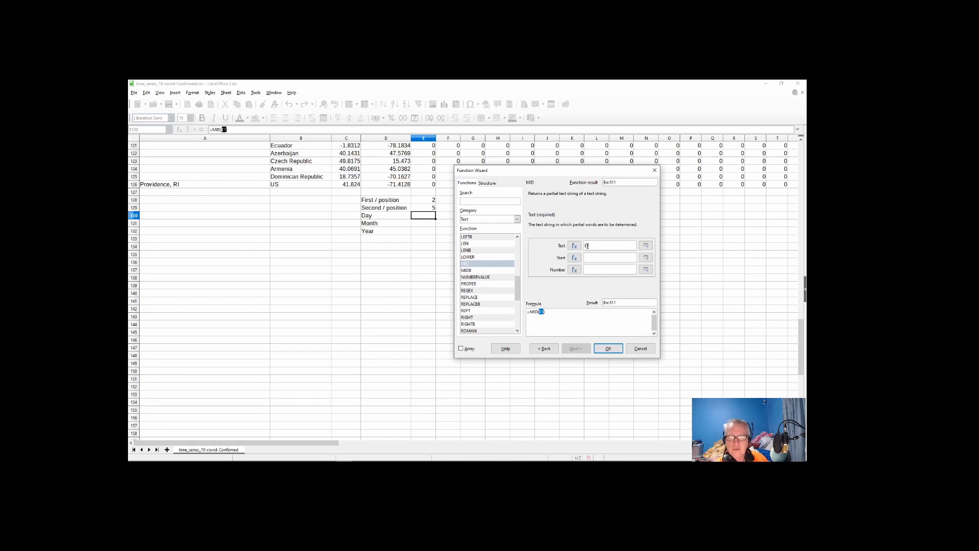
pyautogui.click(487, 183)
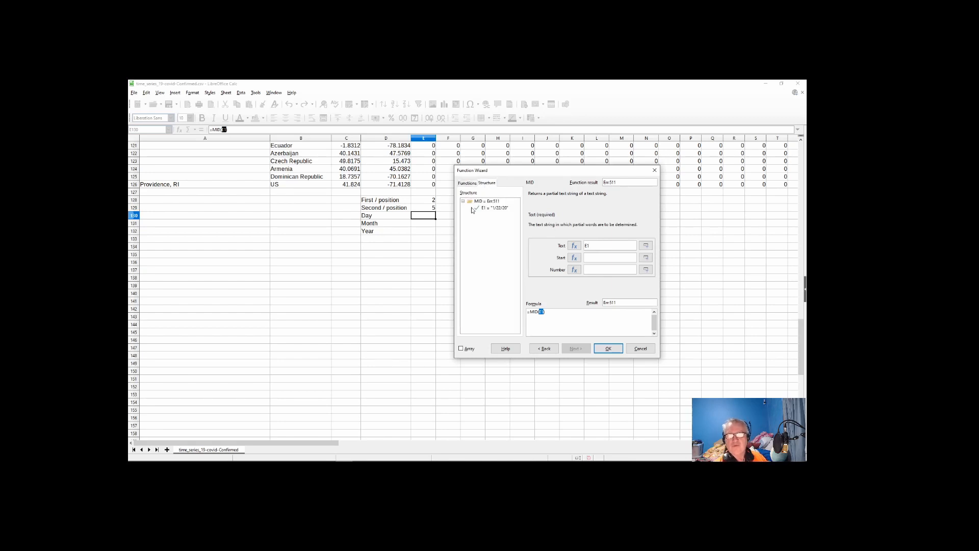
pyautogui.click(466, 183)
pyautogui.click(483, 183)
pyautogui.click(467, 184)
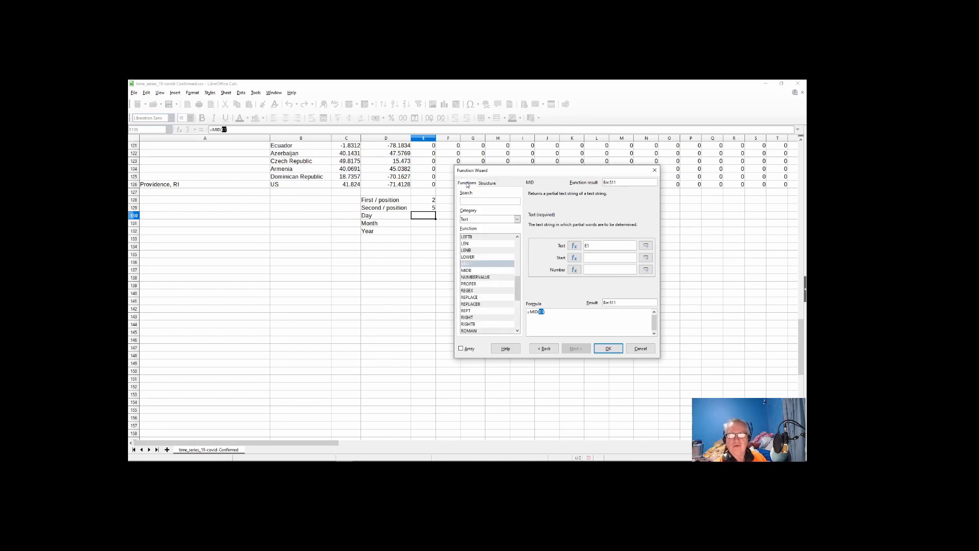
pyautogui.click(483, 183)
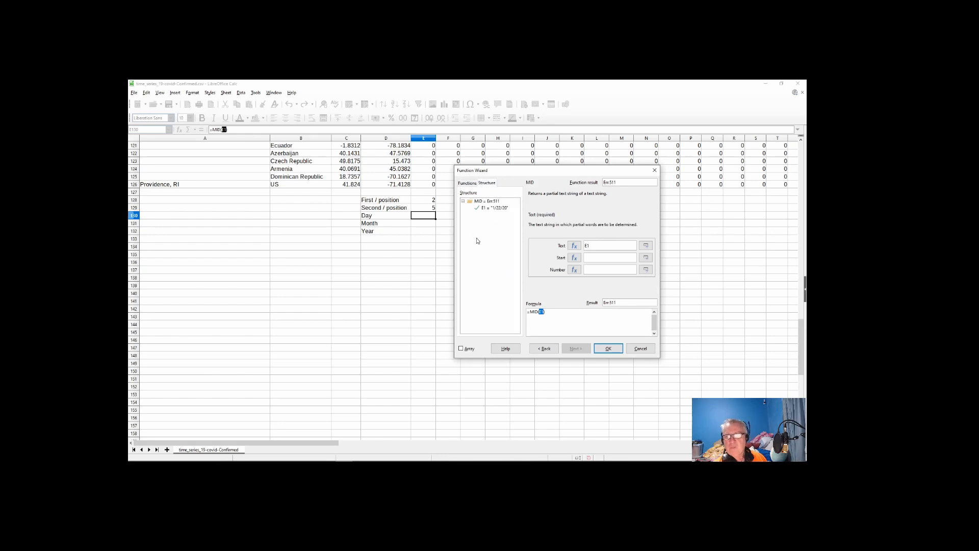
# - Set the MID start to 3 and the number of characters to 2, and accept the formula in E130
pyautogui.click(591, 257)
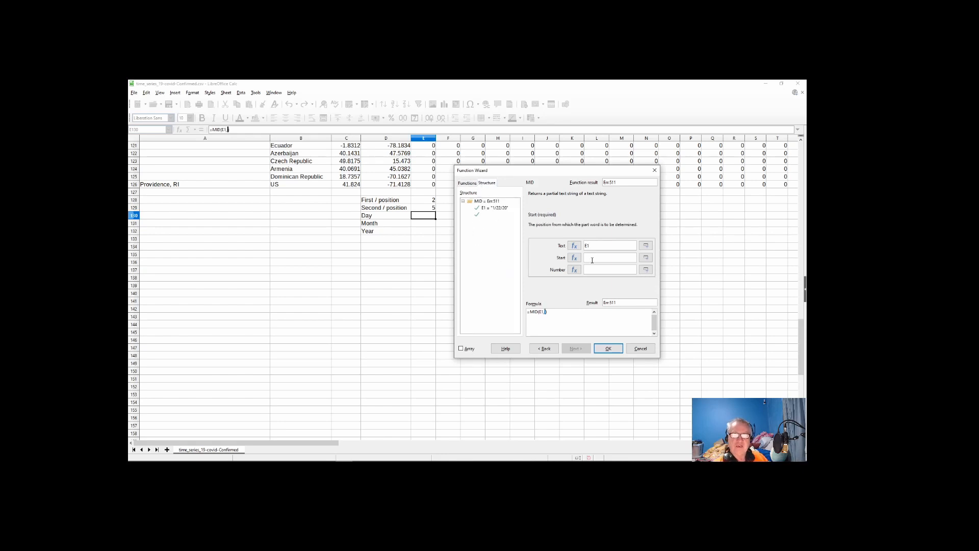
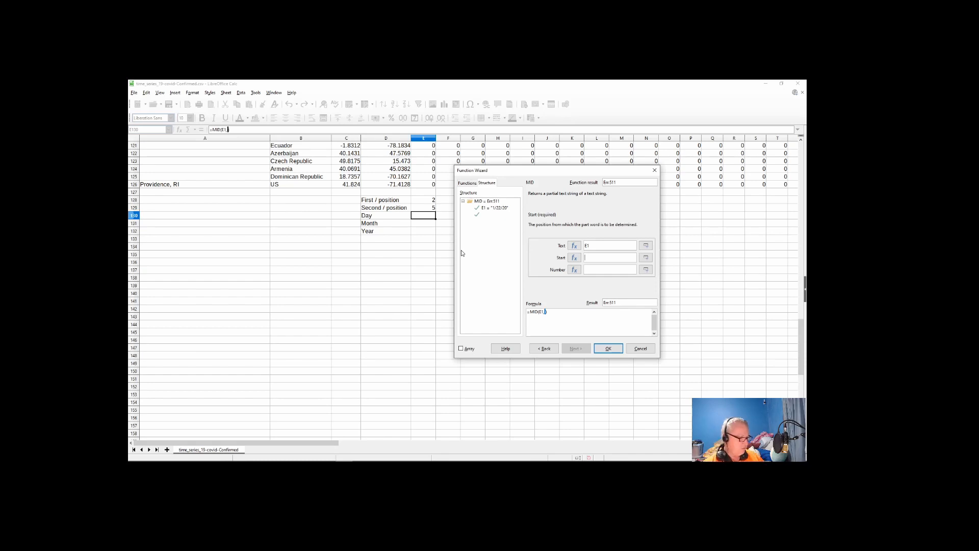
pyautogui.write('2')
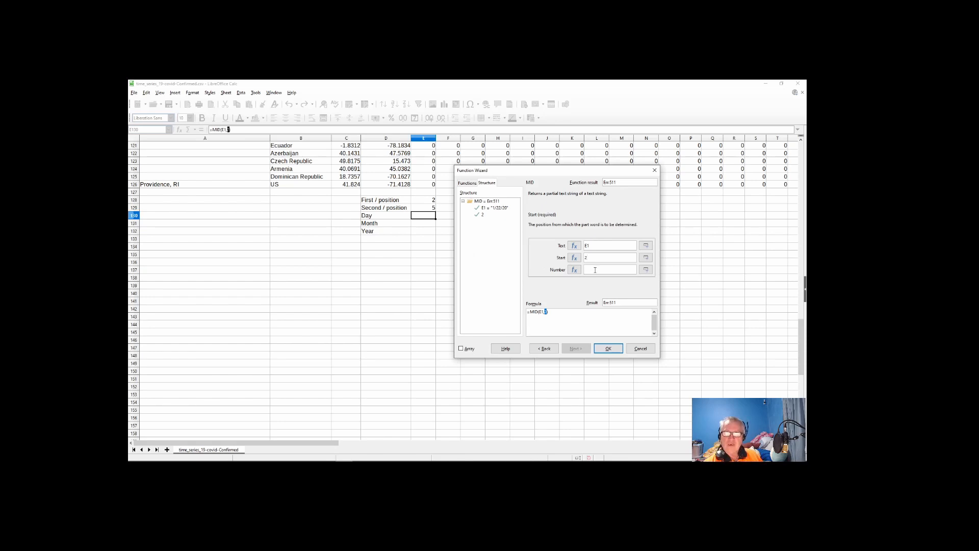
pyautogui.click(595, 270)
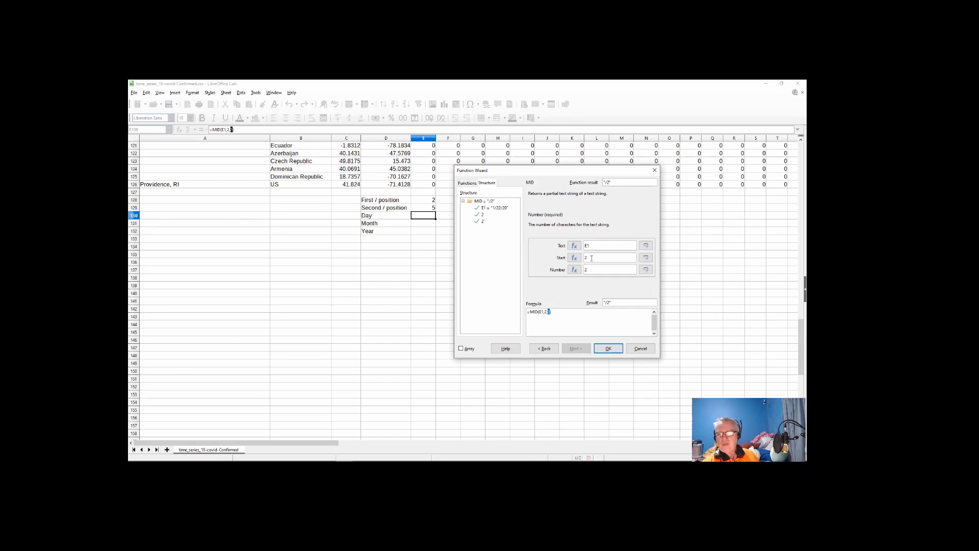
pyautogui.doubleClick(590, 257)
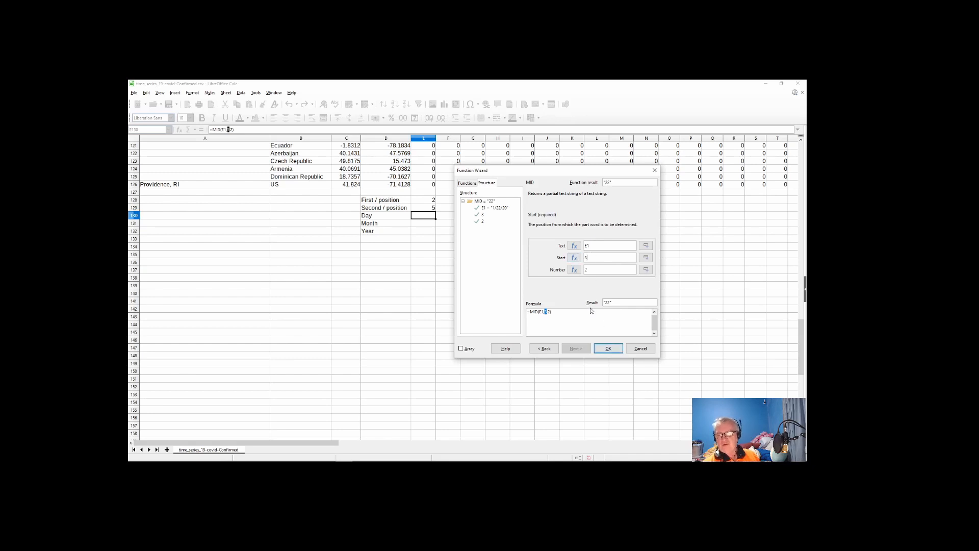
pyautogui.click(608, 349)
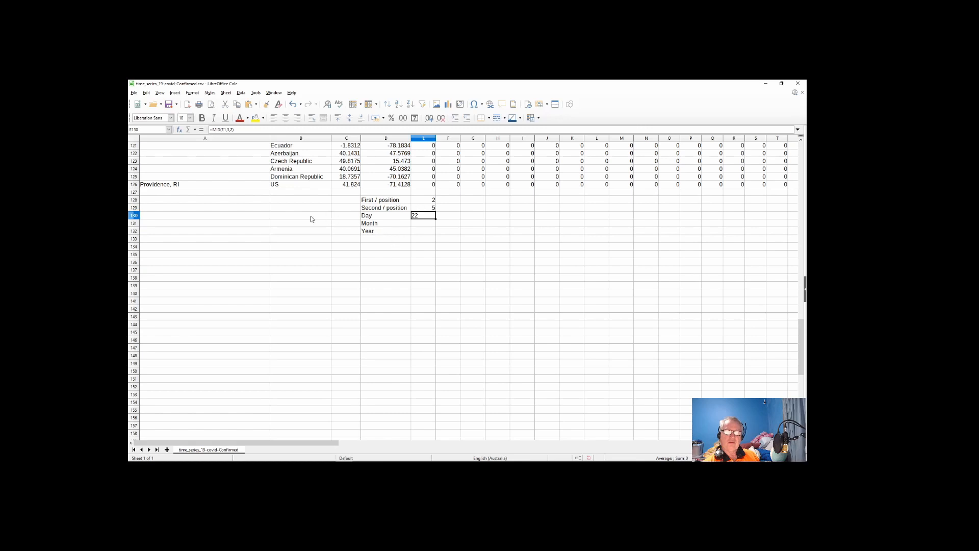
# - Insert a blank row above the Day row to separate it from the slash position rows
pyautogui.click(287, 218)
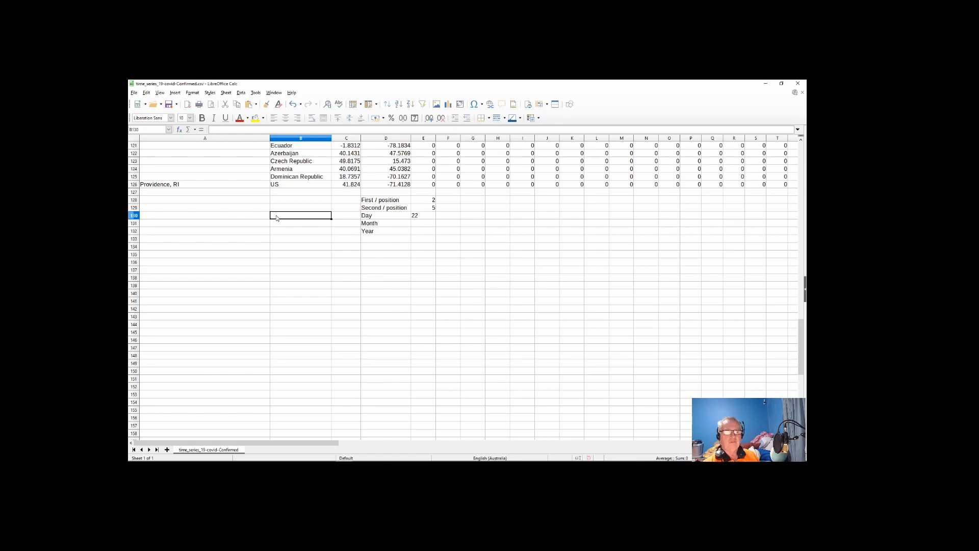
pyautogui.rightClick(135, 216)
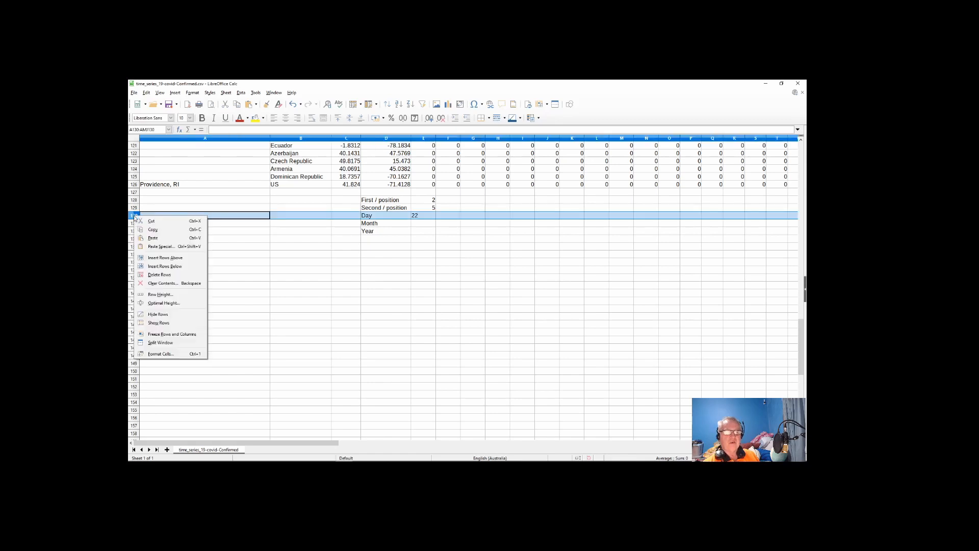
pyautogui.click(152, 260)
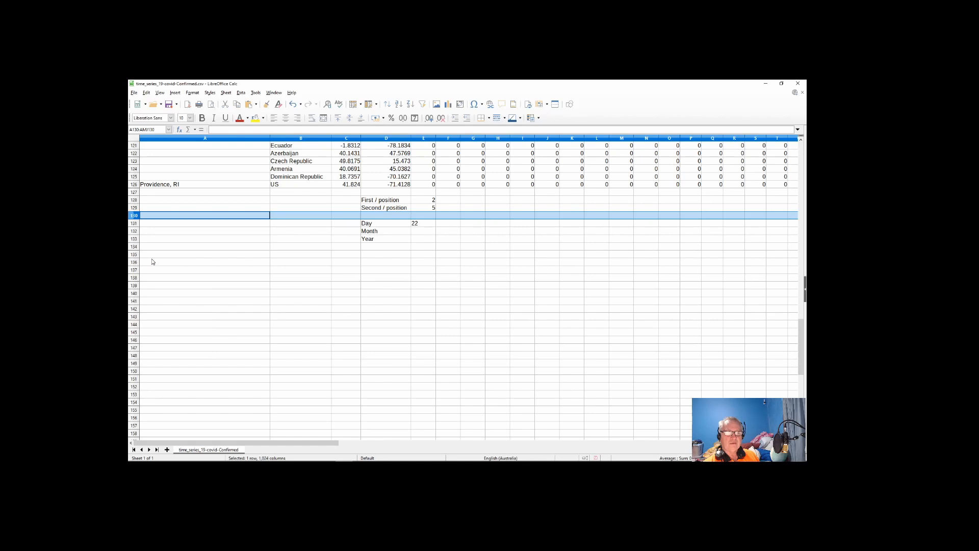
# - Open the Function Wizard for the Month cell E132
pyautogui.click(420, 233)
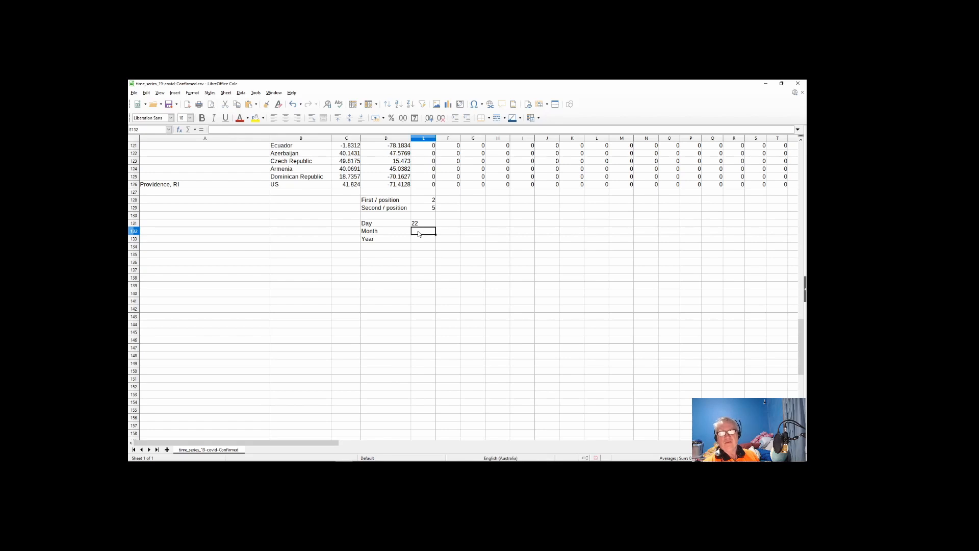
pyautogui.rightClick(418, 234)
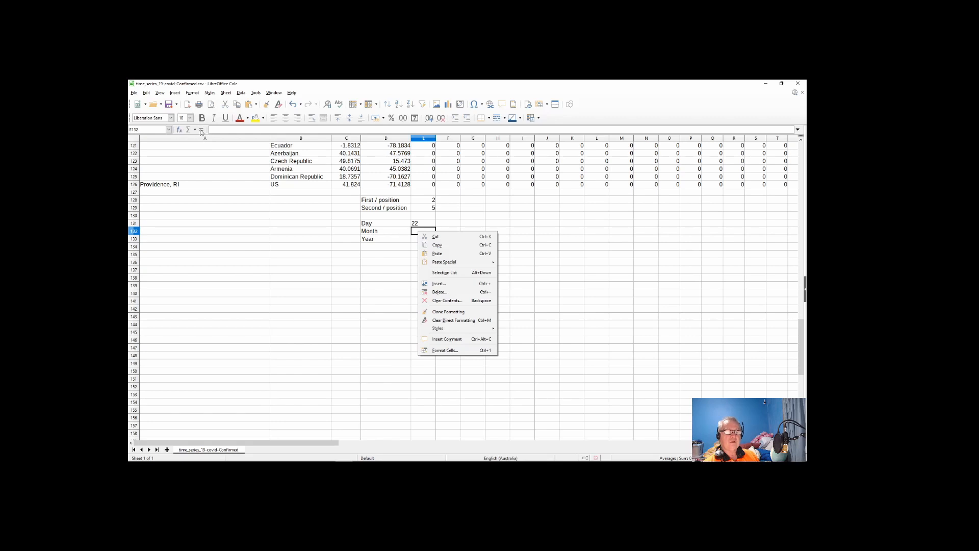
pyautogui.click(179, 131)
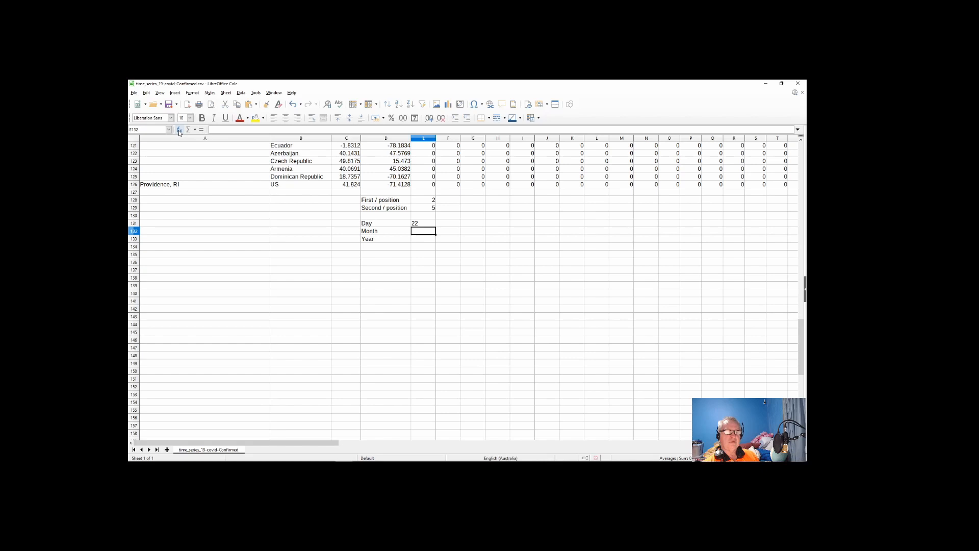
pyautogui.click(180, 132)
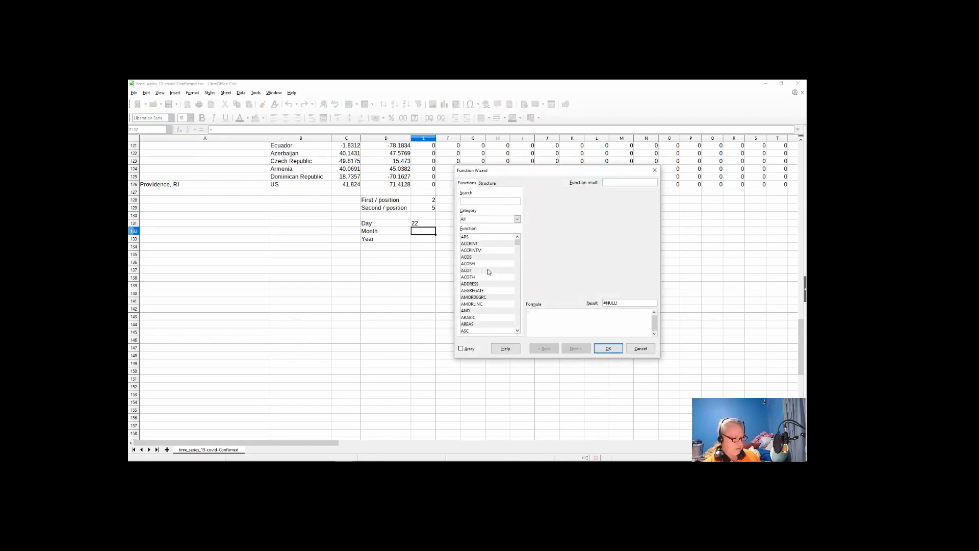
pyautogui.write('te')
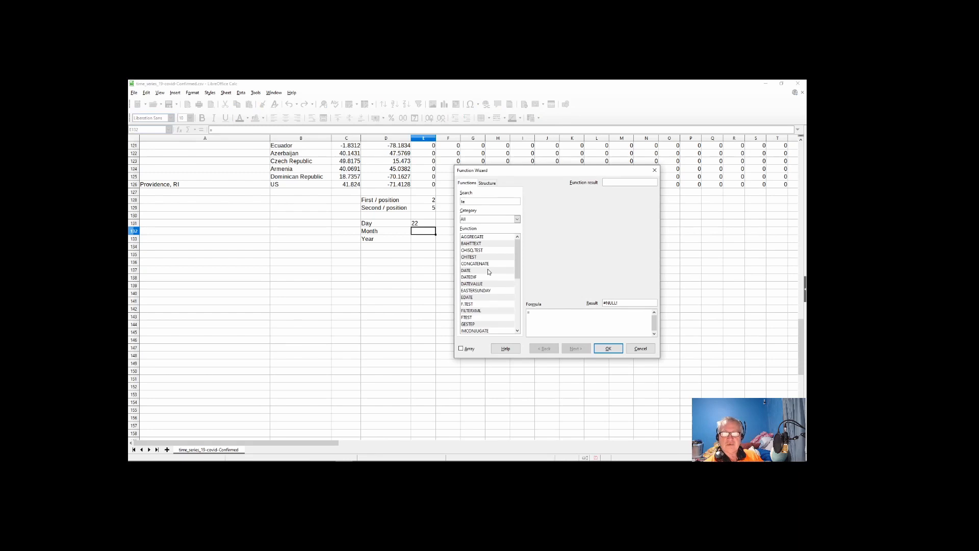
pyautogui.write('xt')
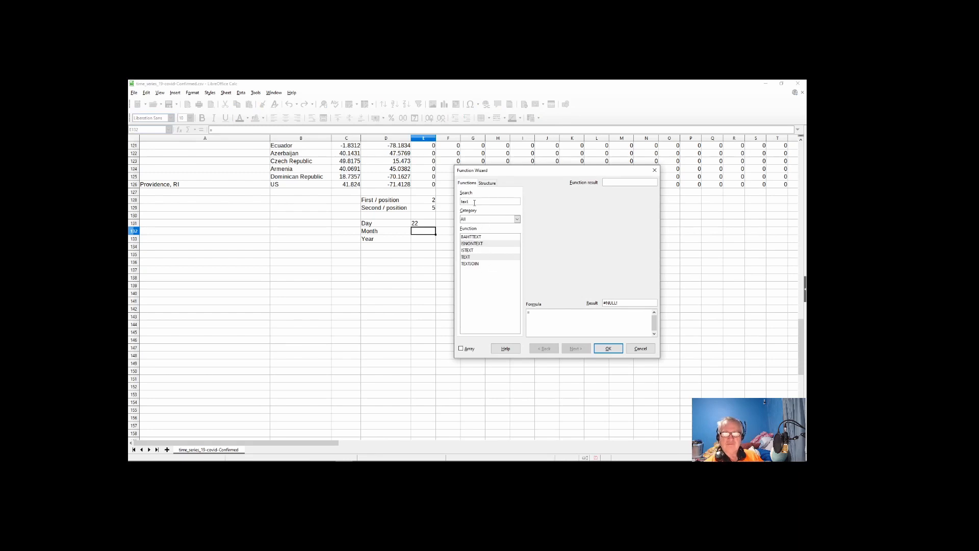
pyautogui.press('BackSpace')
pyautogui.press('BackSpace')
pyautogui.press('BackSpace')
pyautogui.press('BackSpace')
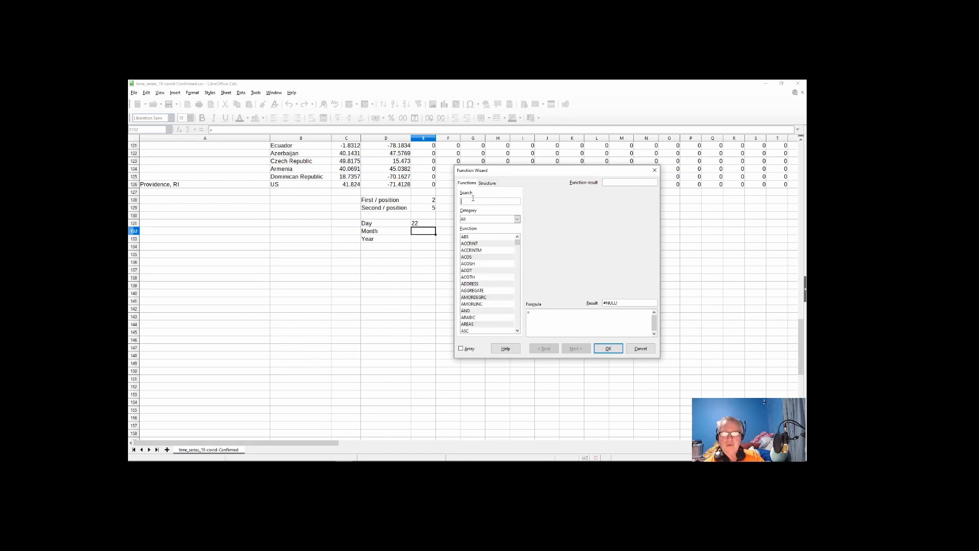
# - Extract the month in E132 with the LEFT function, using E1 as the text and 1 as the number of characters
pyautogui.write('lef')
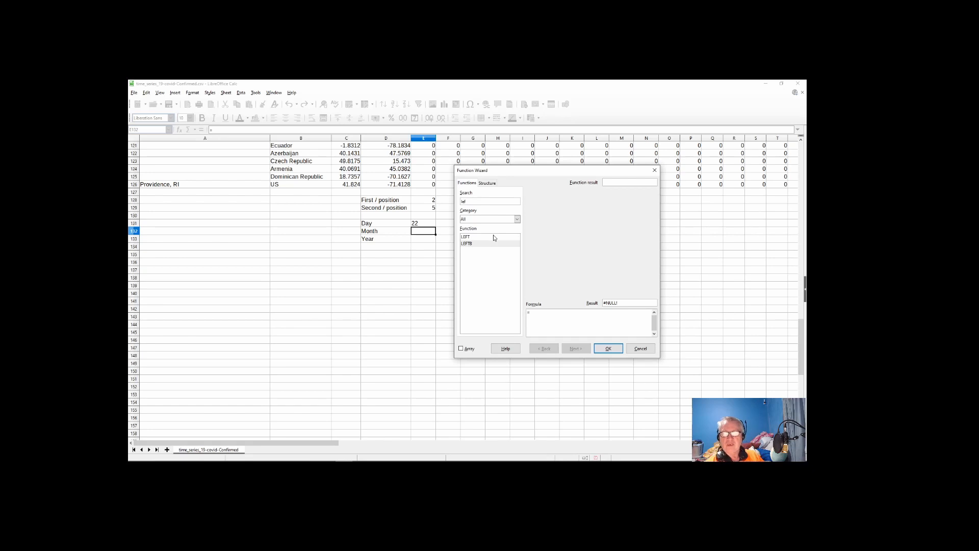
pyautogui.click(493, 236)
pyautogui.doubleClick(493, 237)
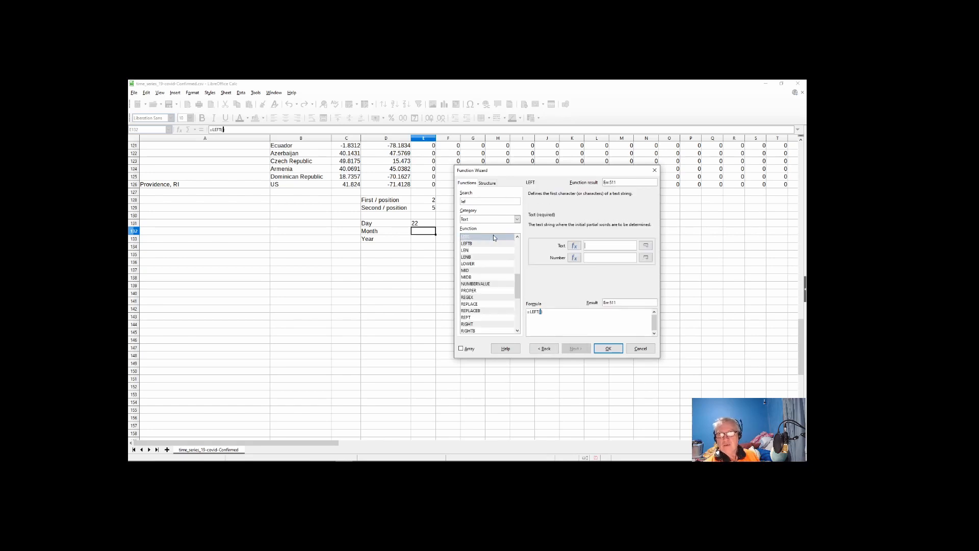
pyautogui.click(486, 184)
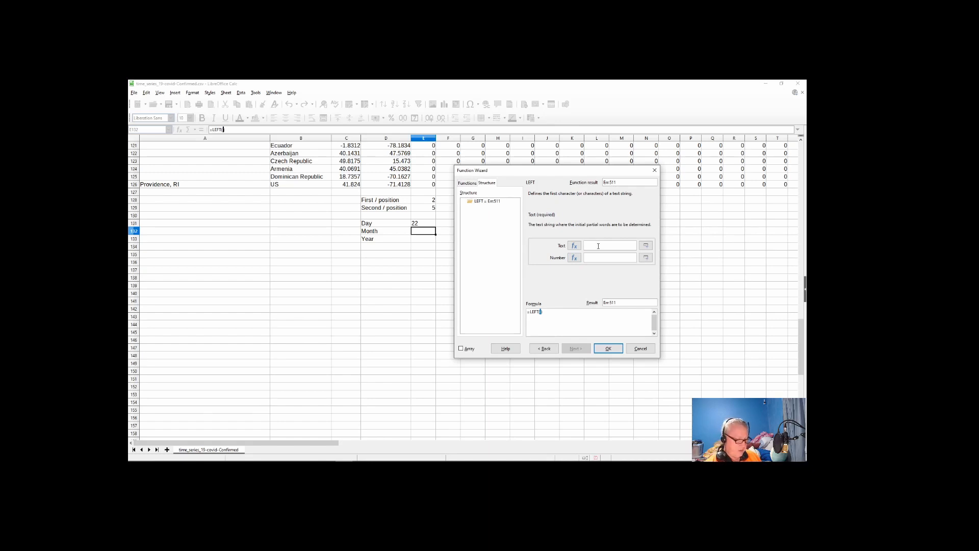
pyautogui.write('E')
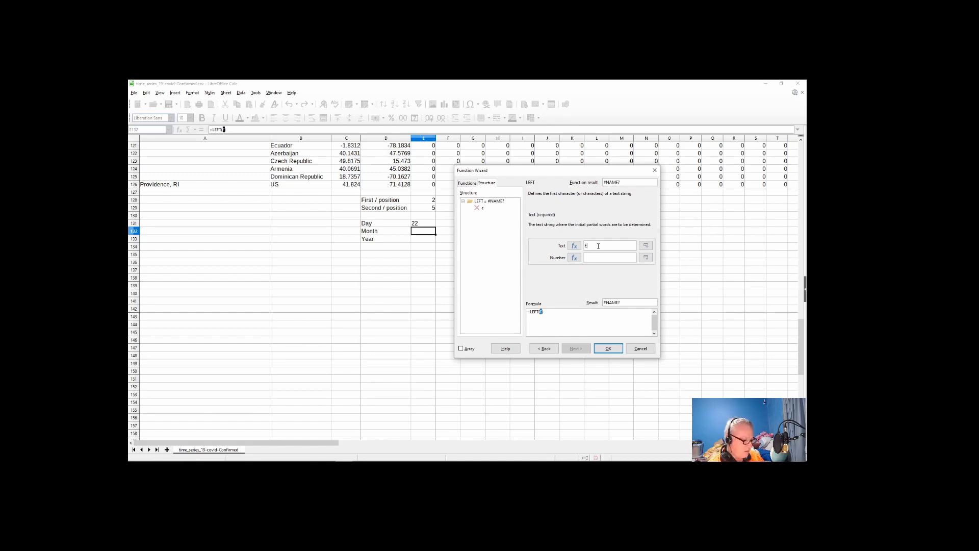
pyautogui.write('1')
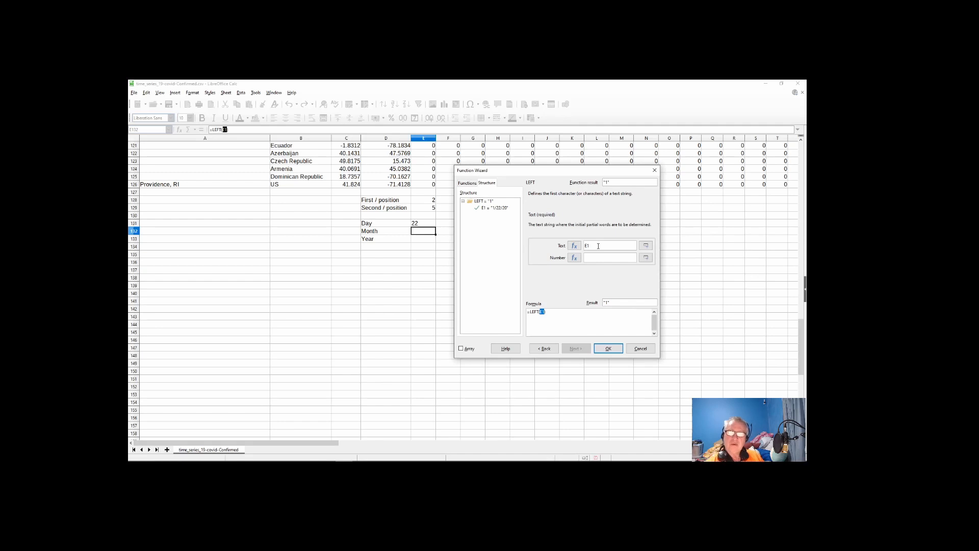
pyautogui.click(610, 258)
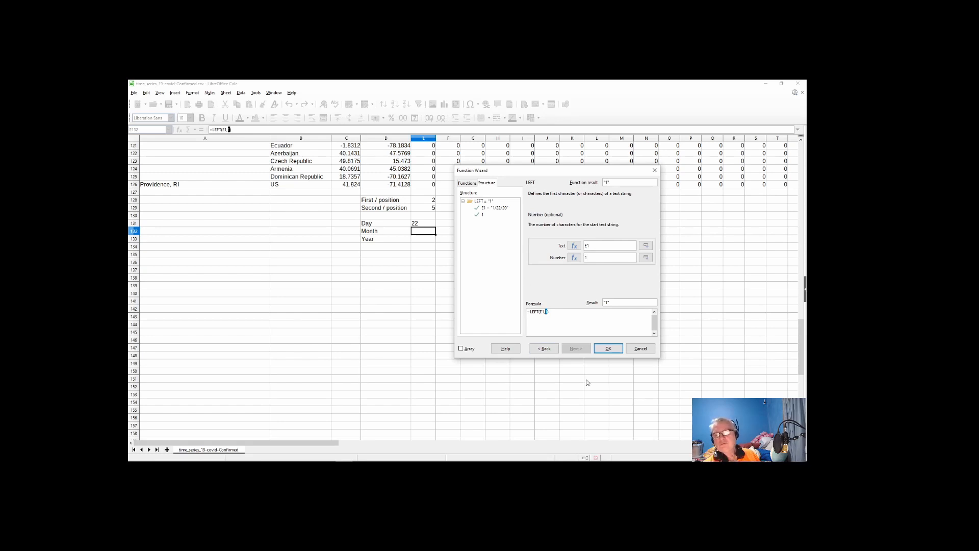
pyautogui.click(608, 349)
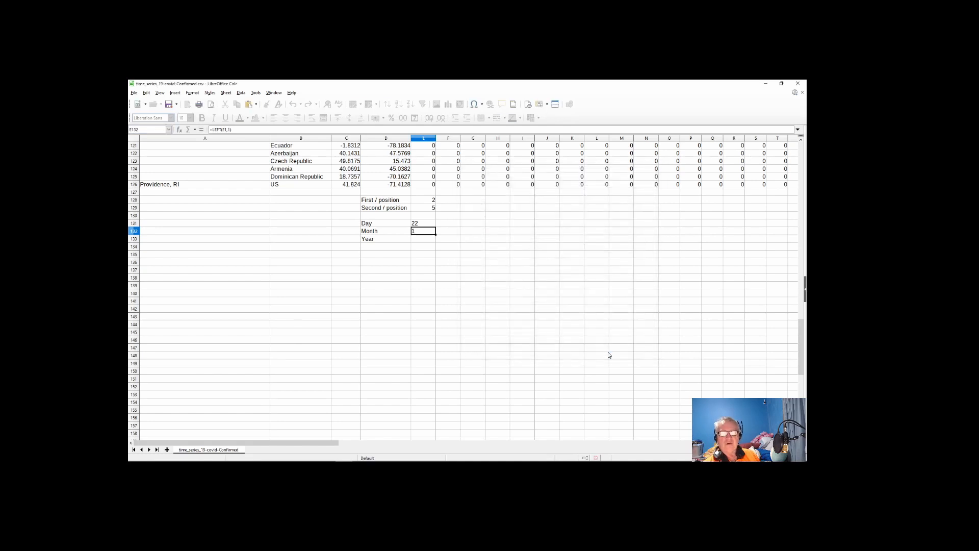
# - Extract the year in E133 with the RIGHT function, using E1 as the text and 2 as the number of characters
pyautogui.click(419, 240)
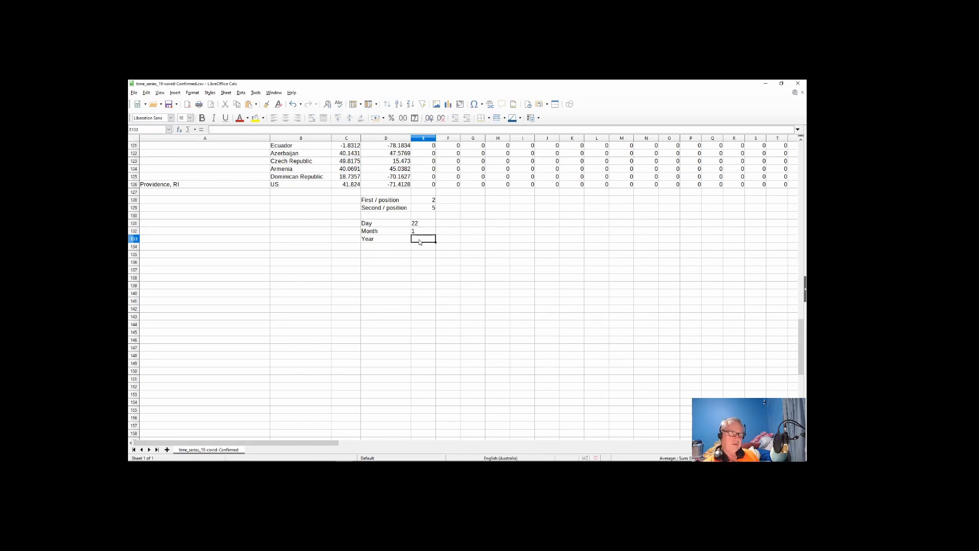
pyautogui.click(178, 130)
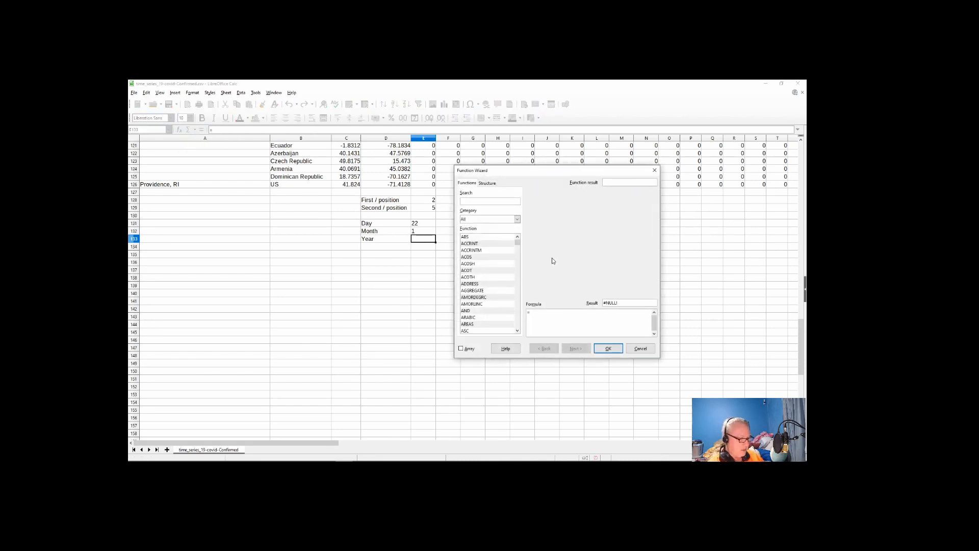
pyautogui.write('n')
pyautogui.write('g')
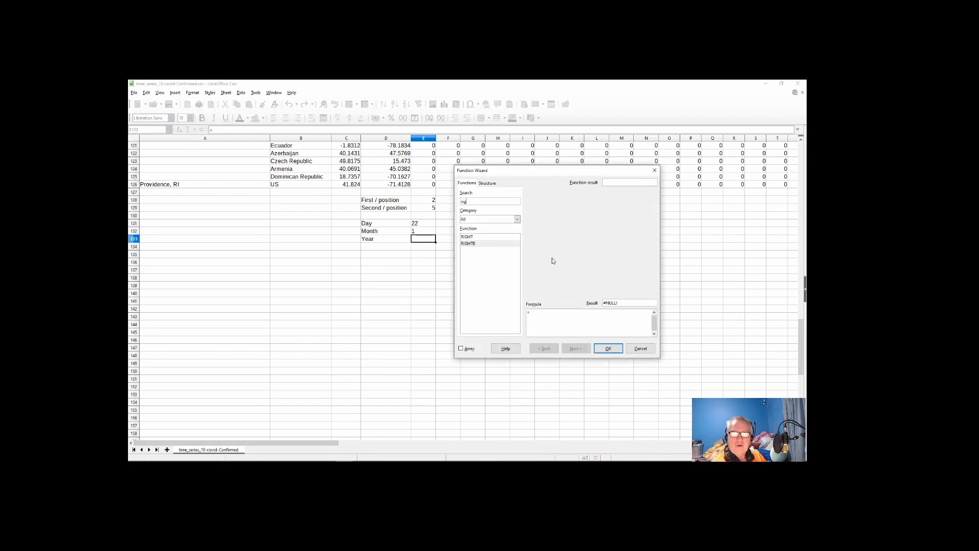
pyautogui.click(478, 237)
pyautogui.doubleClick(478, 237)
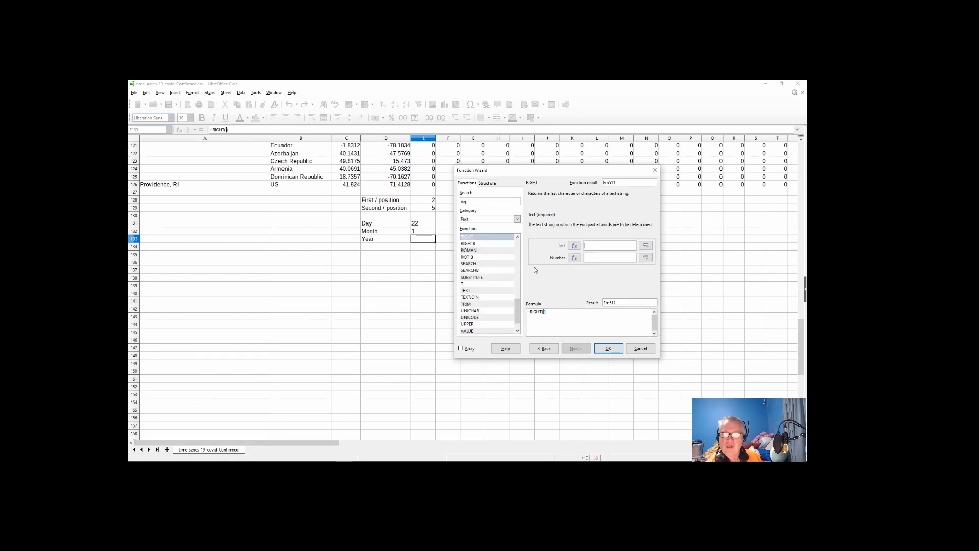
pyautogui.click(487, 184)
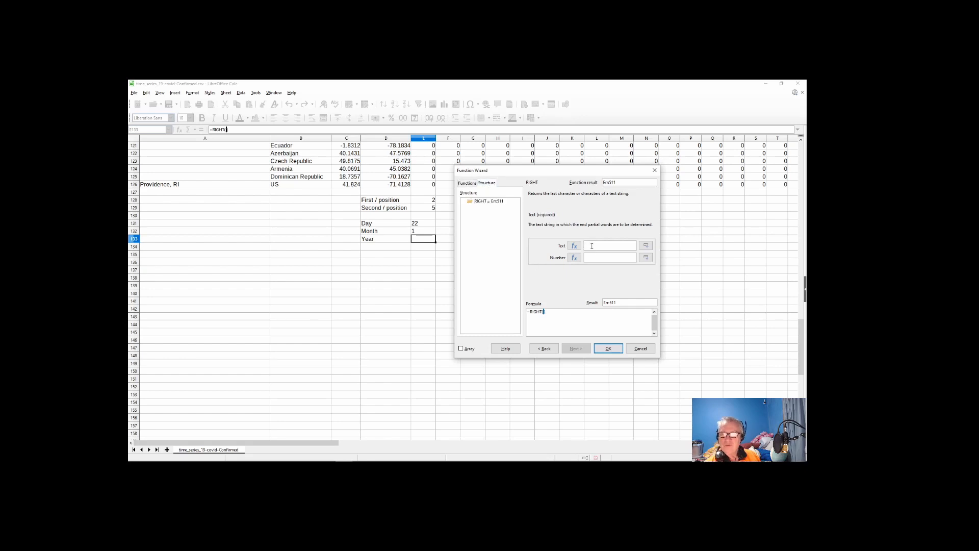
pyautogui.write('E1')
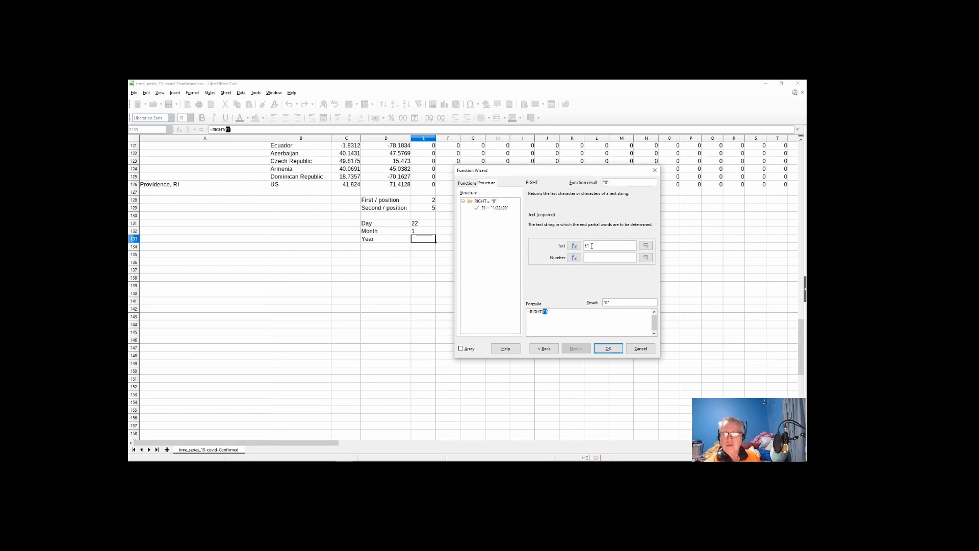
pyautogui.click(610, 259)
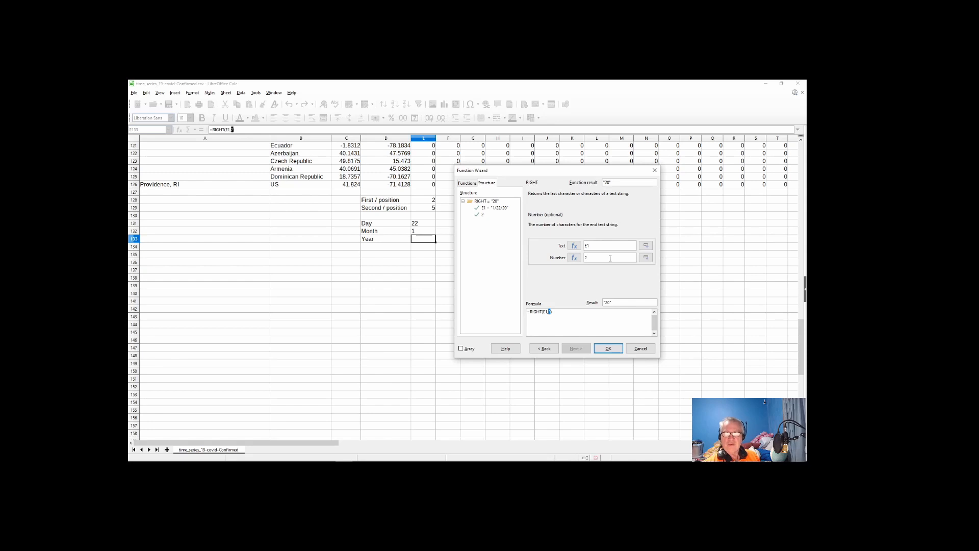
pyautogui.click(608, 349)
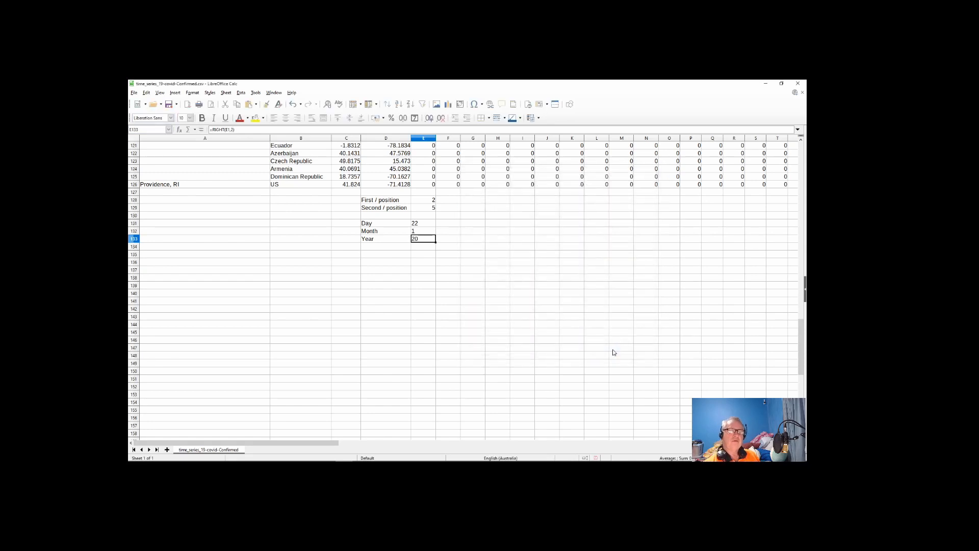
# - Review the extraction formulas in the Day, Month and Year cells E131 to E133
pyautogui.click(422, 224)
pyautogui.click(423, 233)
pyautogui.click(421, 225)
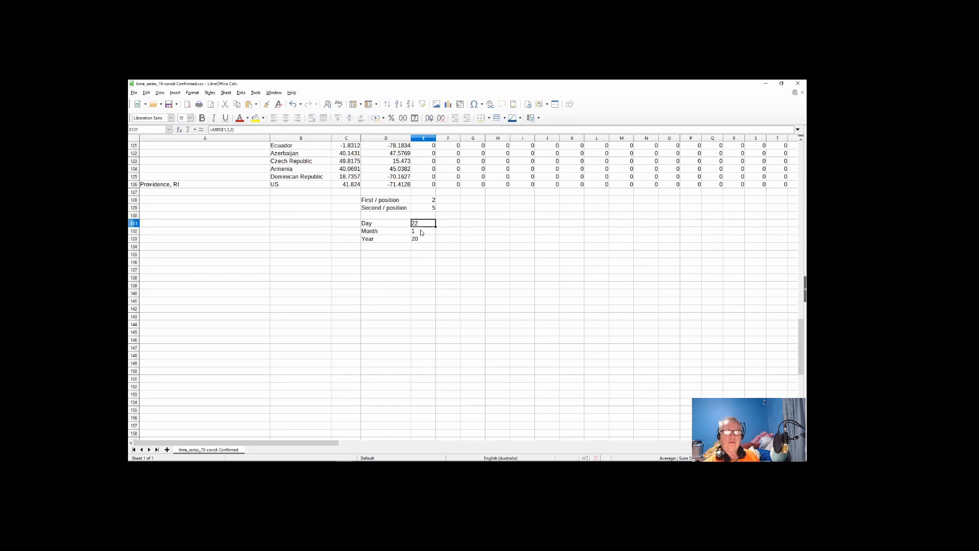
pyautogui.click(422, 233)
pyautogui.click(420, 240)
pyautogui.click(421, 233)
pyautogui.click(422, 223)
# - Find the DATE function for cell E135 below the Year row and try to insert it without arguments
pyautogui.click(386, 255)
pyautogui.click(417, 255)
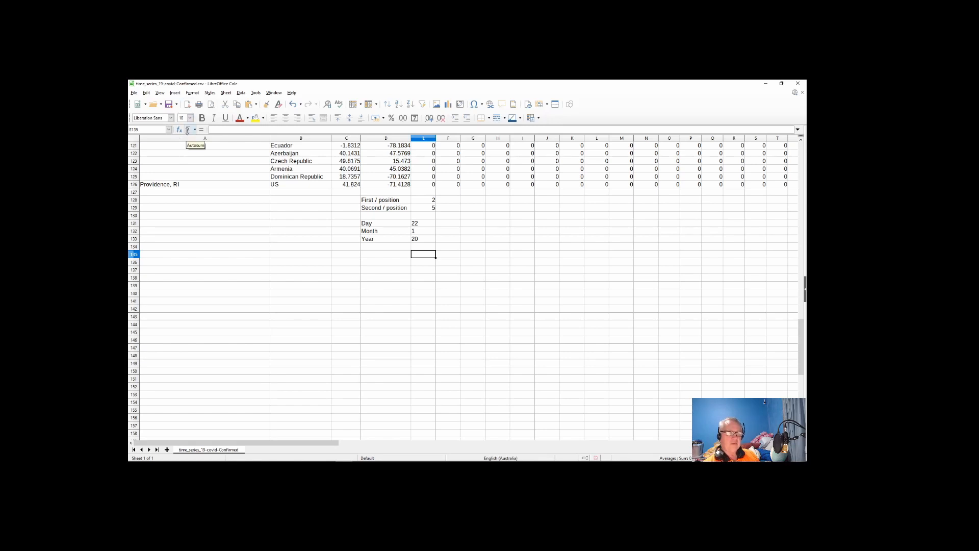
pyautogui.click(203, 186)
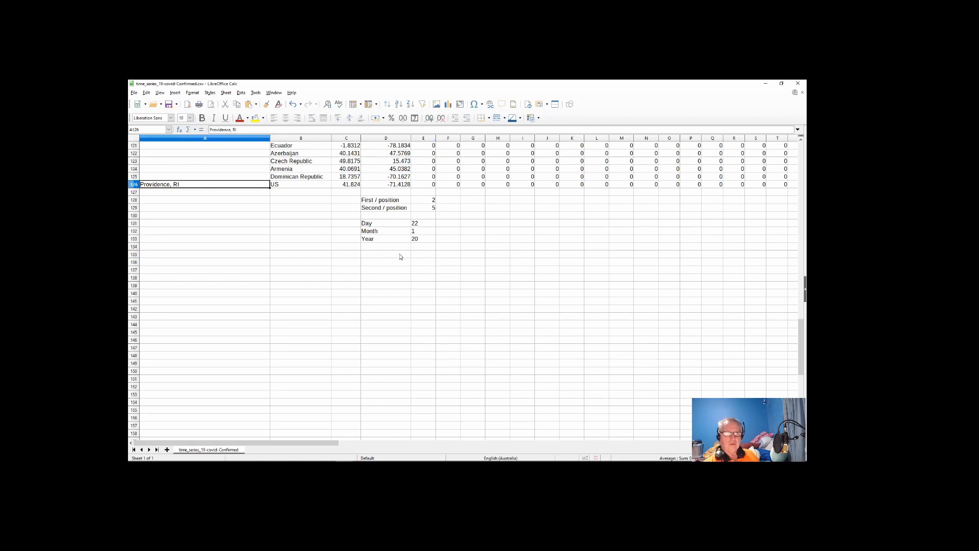
pyautogui.click(421, 255)
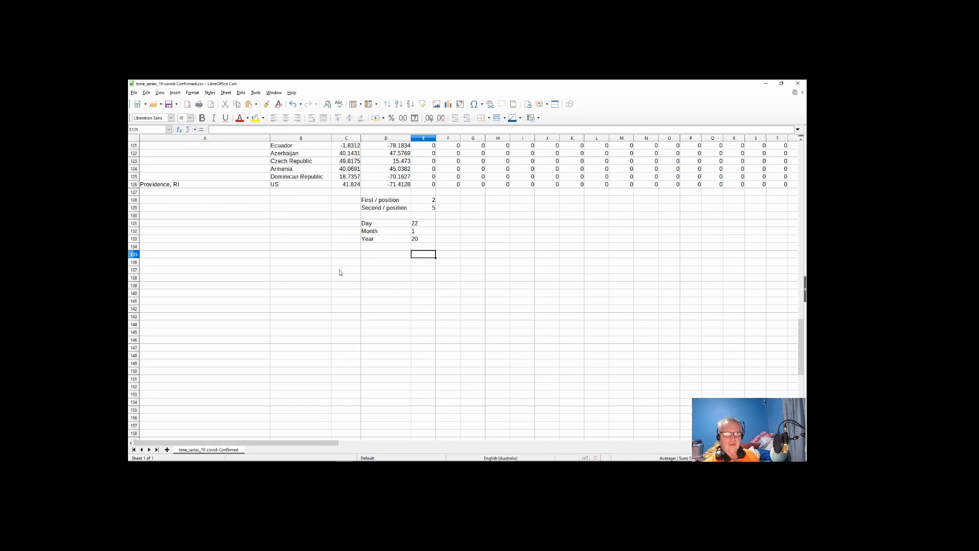
pyautogui.rightClick(421, 256)
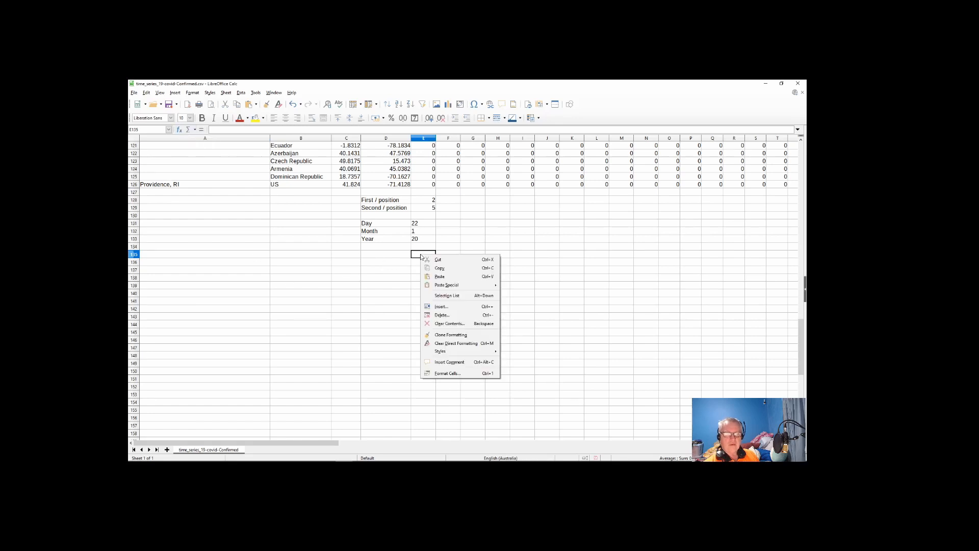
pyautogui.click(420, 256)
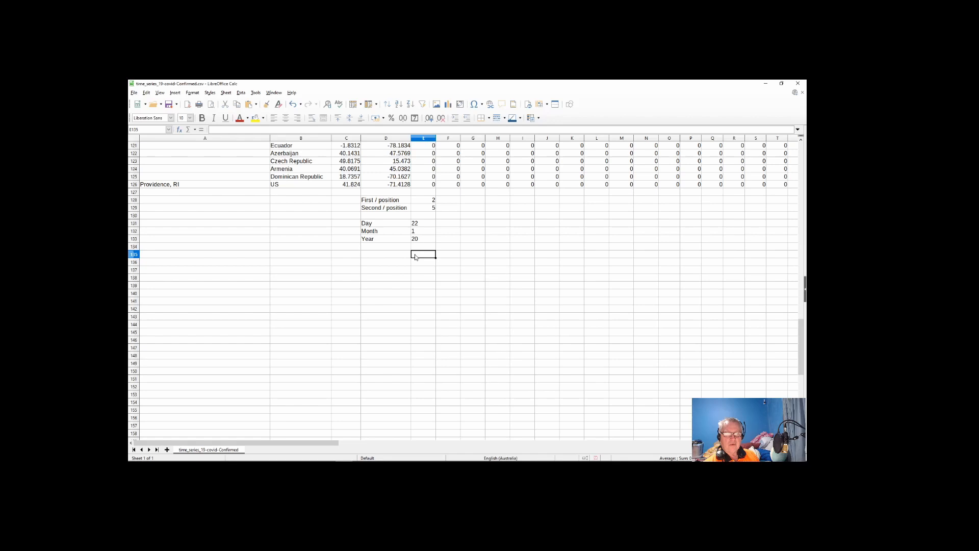
pyautogui.click(180, 130)
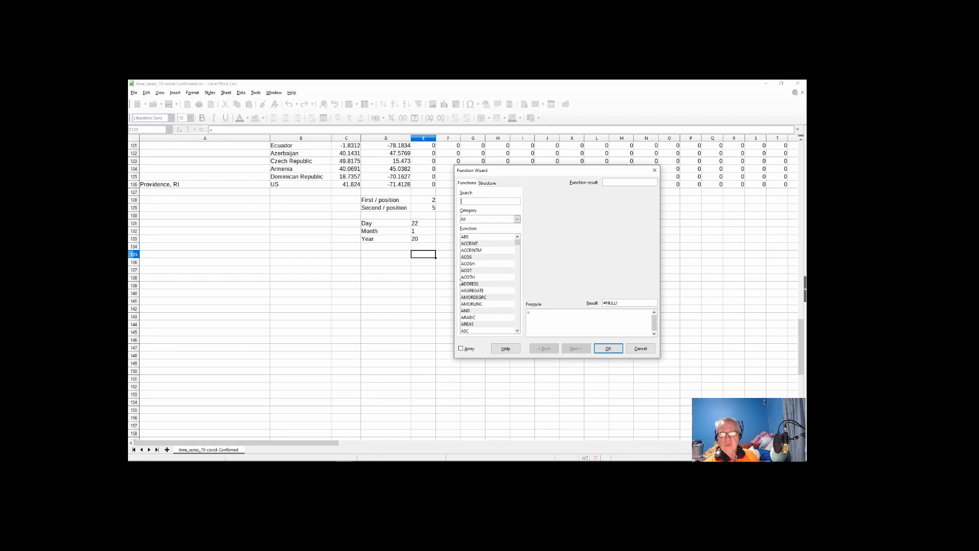
pyautogui.write('d')
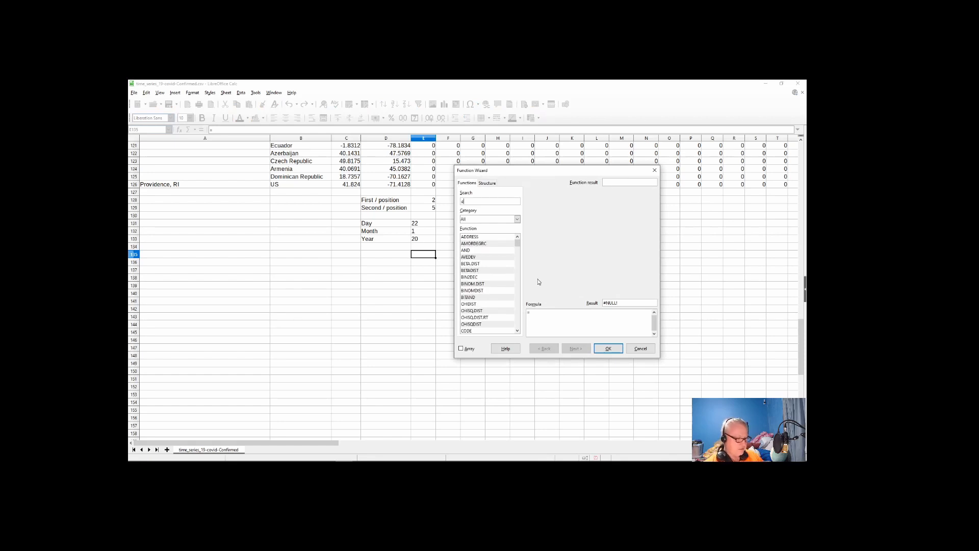
pyautogui.write('ate')
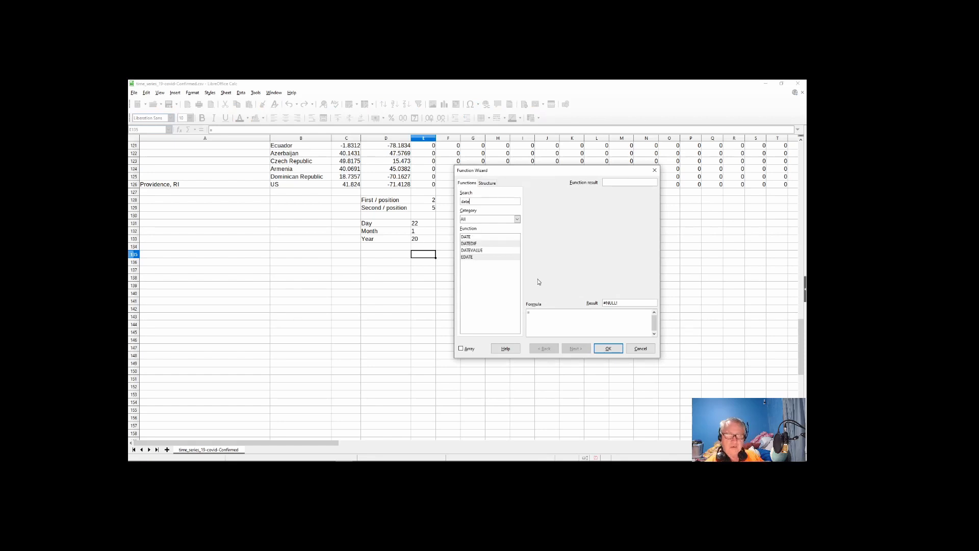
pyautogui.click(471, 238)
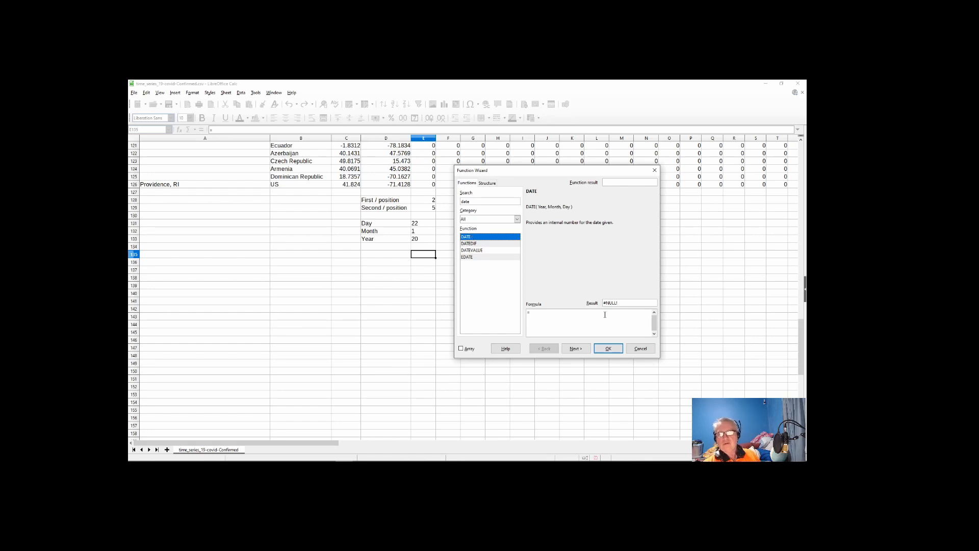
pyautogui.click(609, 350)
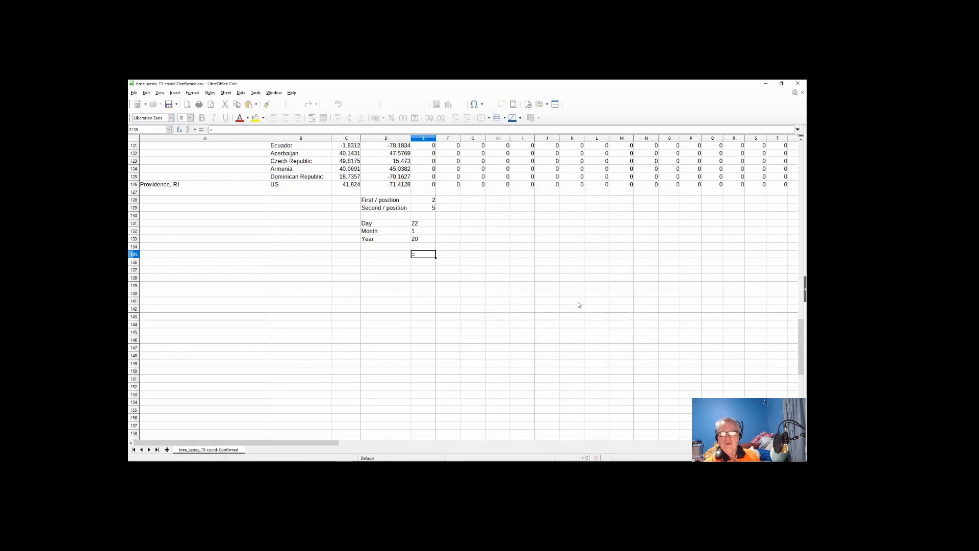
# - Build a date in E135 with the DATE function, using E133 as the year, E132 as the month and E131 as the day
pyautogui.doubleClick(425, 255)
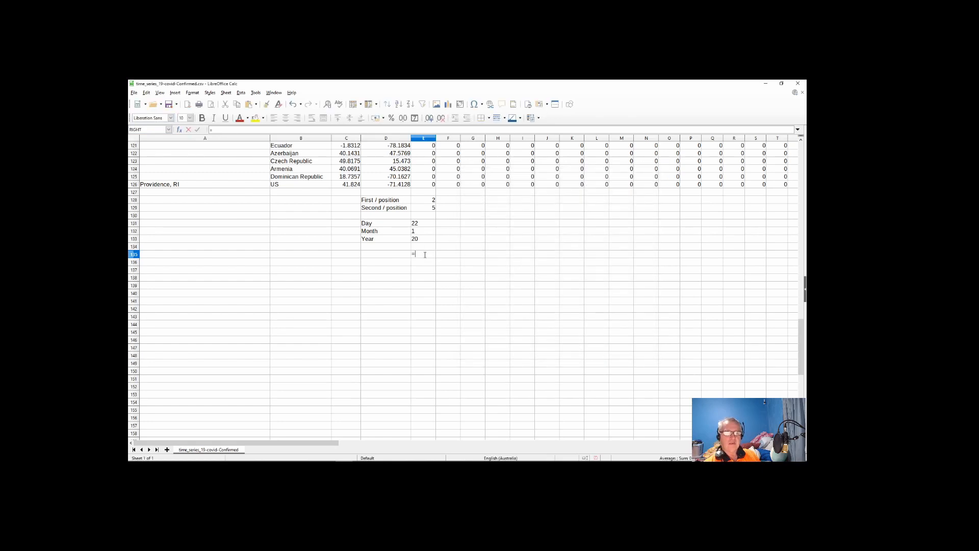
pyautogui.click(179, 129)
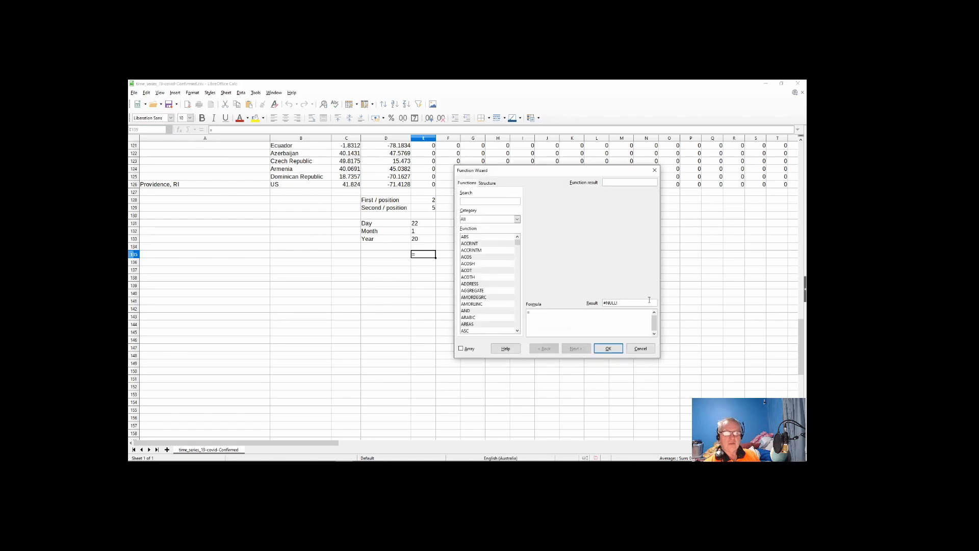
pyautogui.write('date')
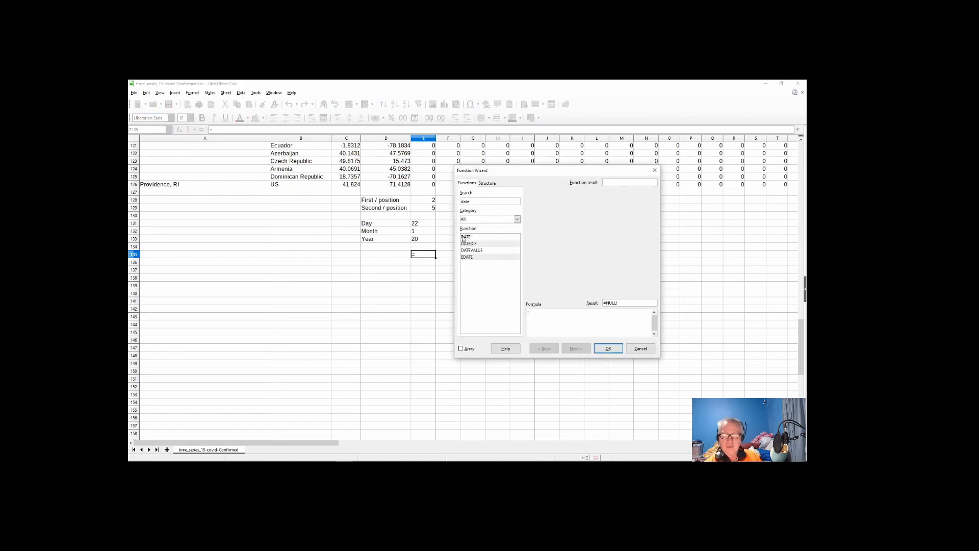
pyautogui.click(469, 238)
pyautogui.doubleClick(469, 239)
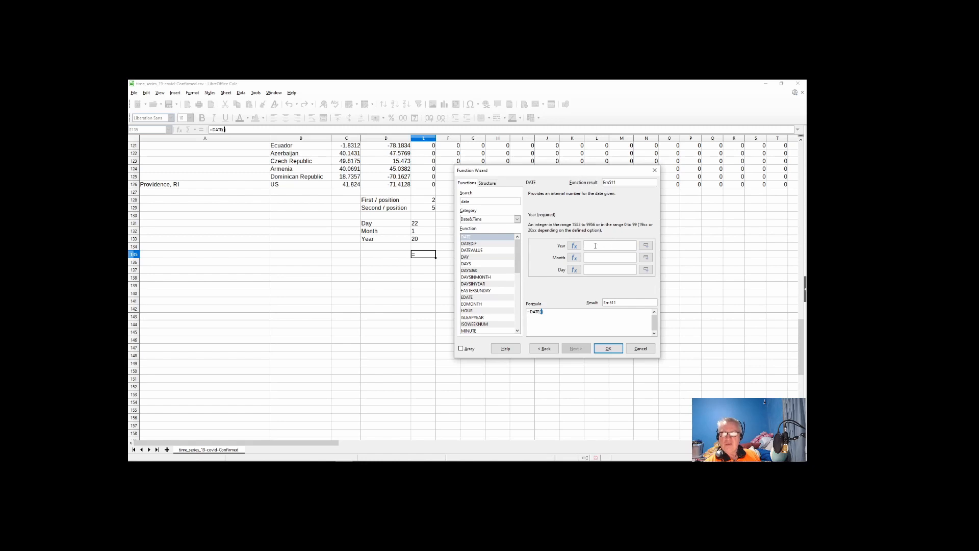
pyautogui.click(422, 239)
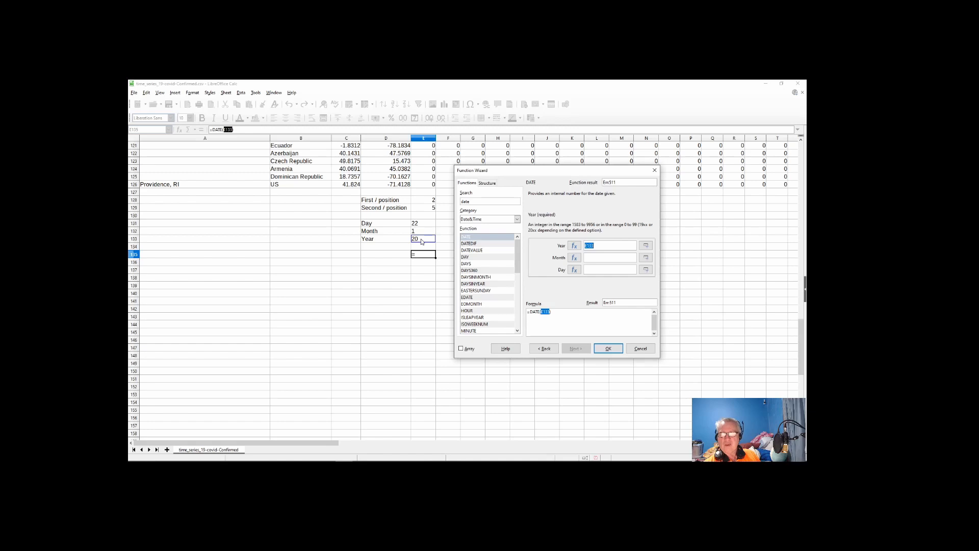
pyautogui.click(592, 259)
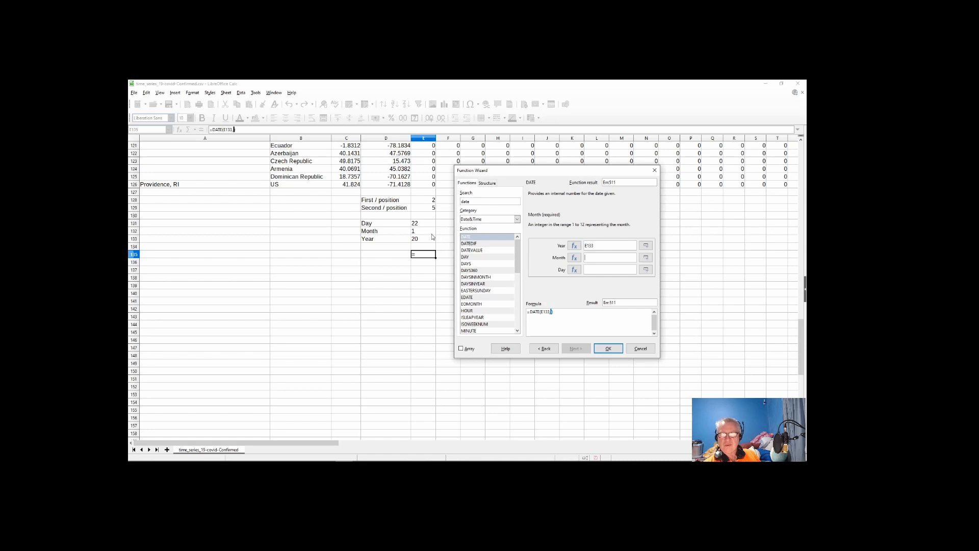
pyautogui.click(416, 232)
pyautogui.click(603, 270)
pyautogui.click(422, 225)
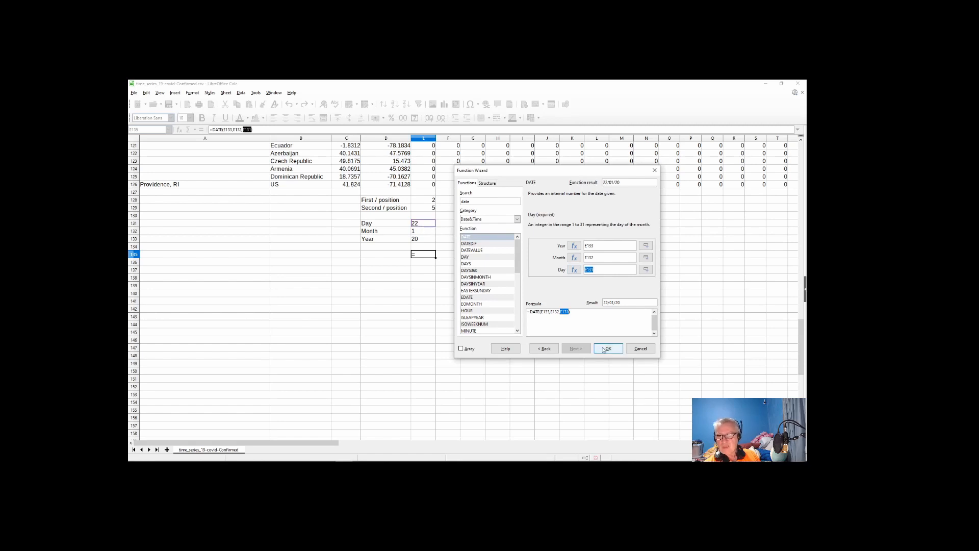
pyautogui.click(606, 348)
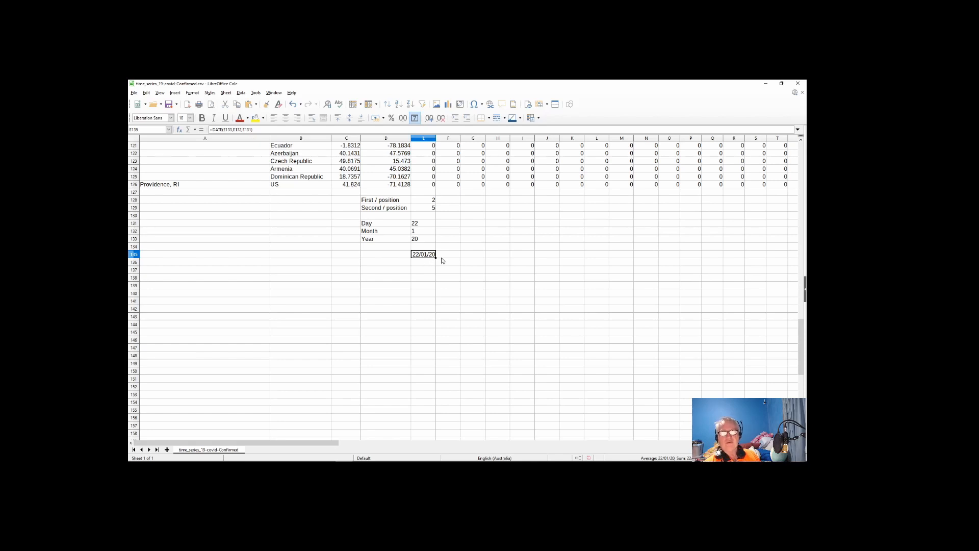
# - Enter a test formula in E136 that adds 7 to the date in E135
pyautogui.click(419, 264)
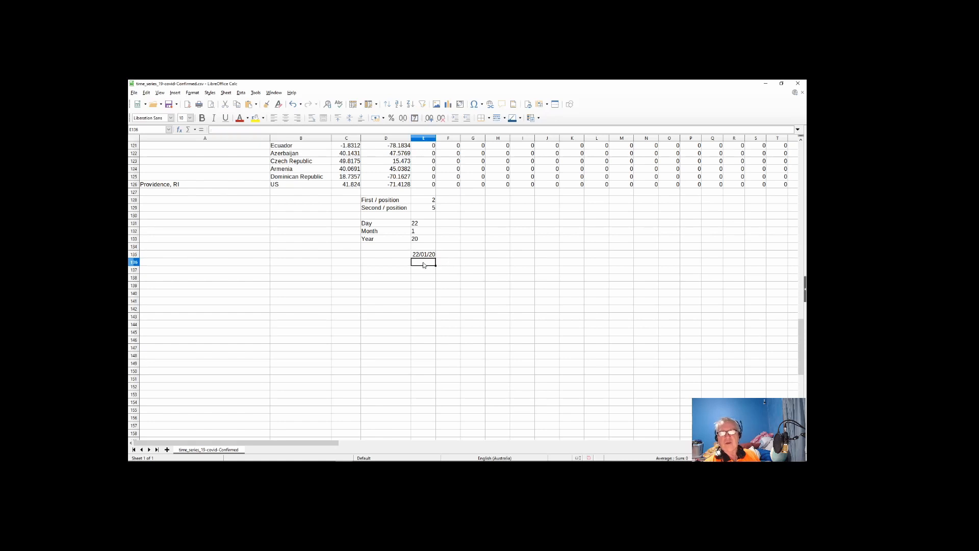
pyautogui.rightClick(423, 264)
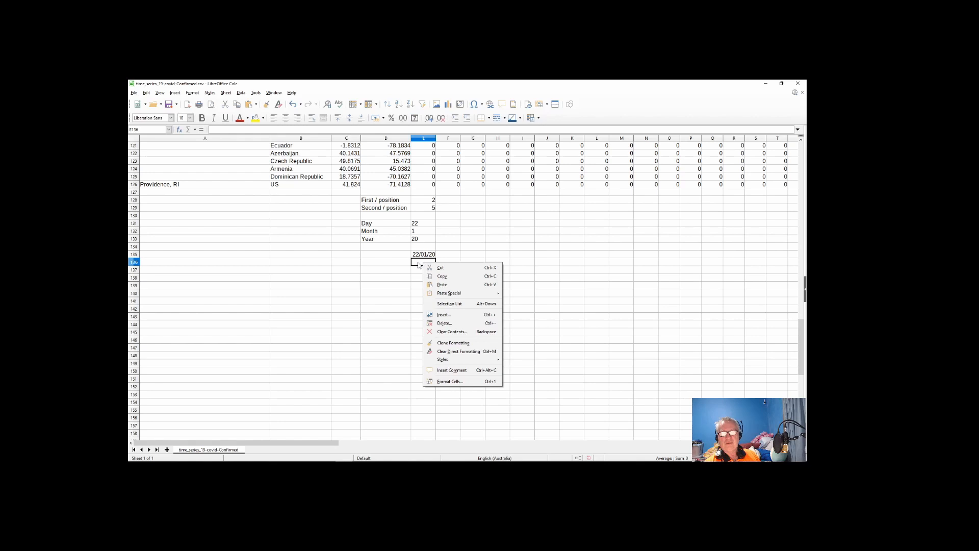
pyautogui.click(415, 267)
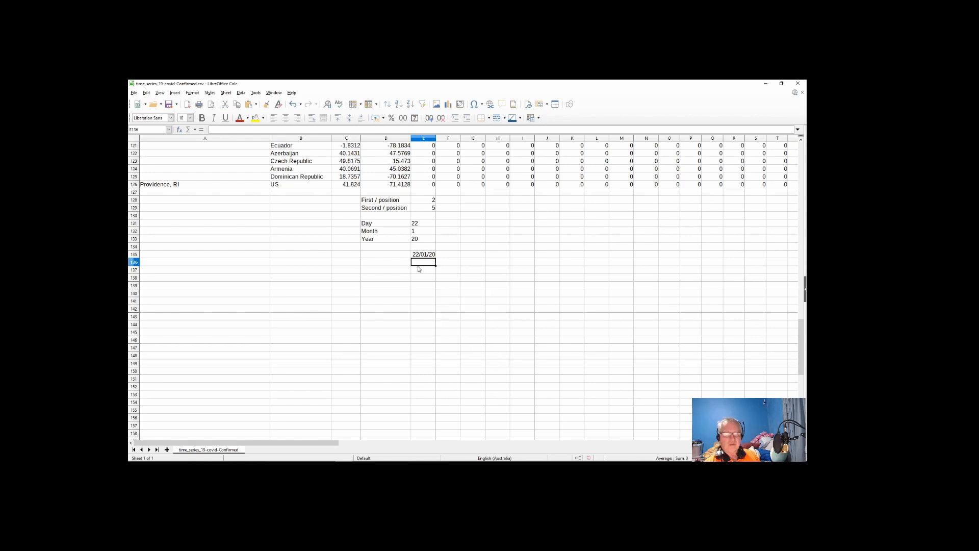
pyautogui.write('=')
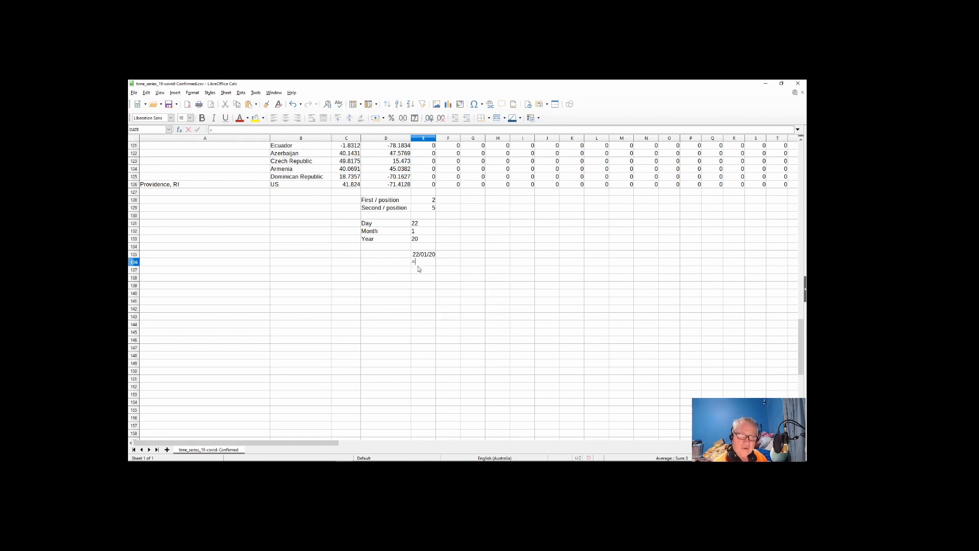
pyautogui.click(425, 255)
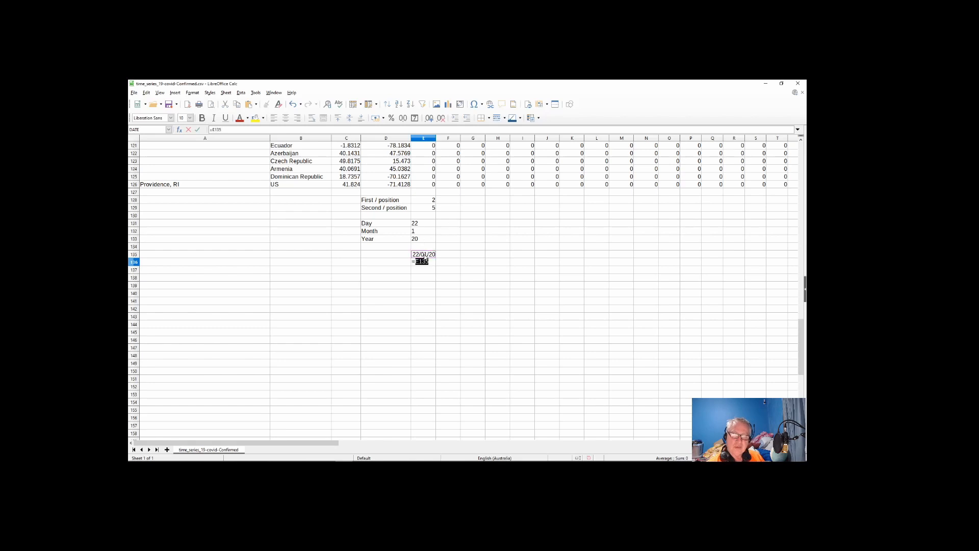
pyautogui.click(432, 263)
pyautogui.write('+')
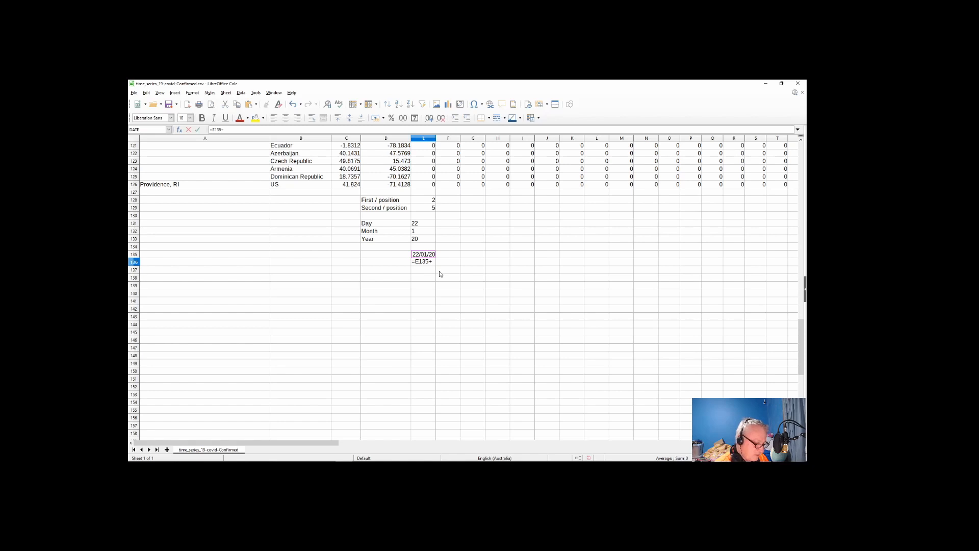
pyautogui.write('7')
pyautogui.press('Return')
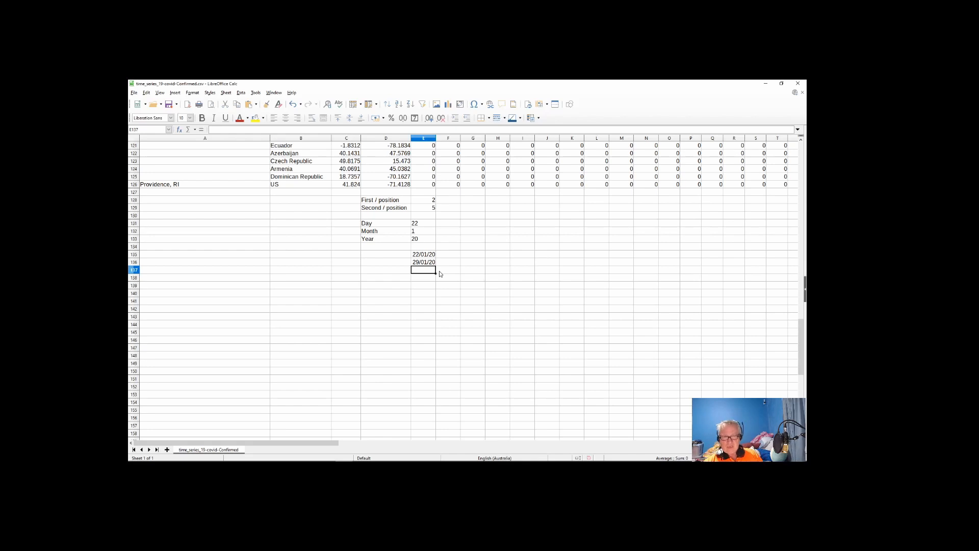
# - Compare the two dates in E135 and E136 and delete the test formula from E136
pyautogui.click(431, 264)
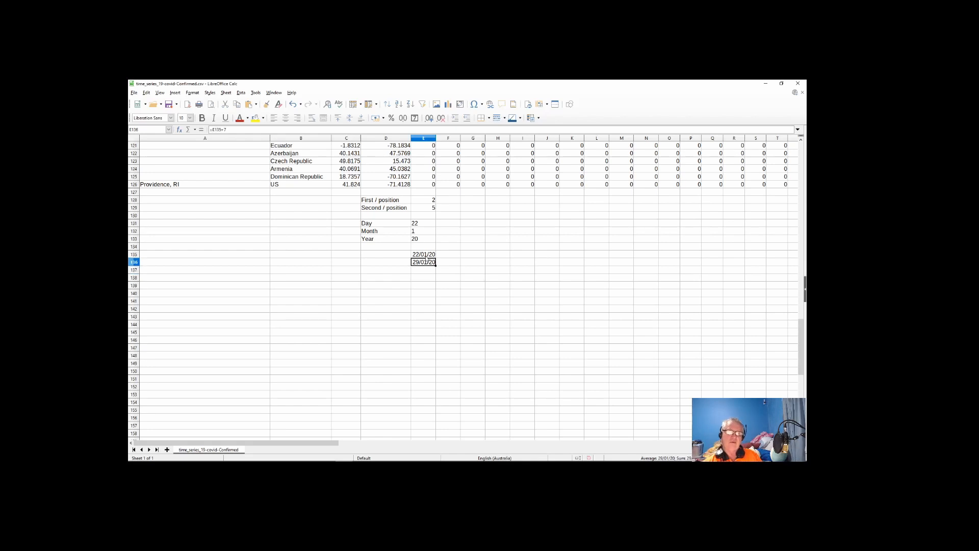
pyautogui.click(425, 256)
pyautogui.click(425, 264)
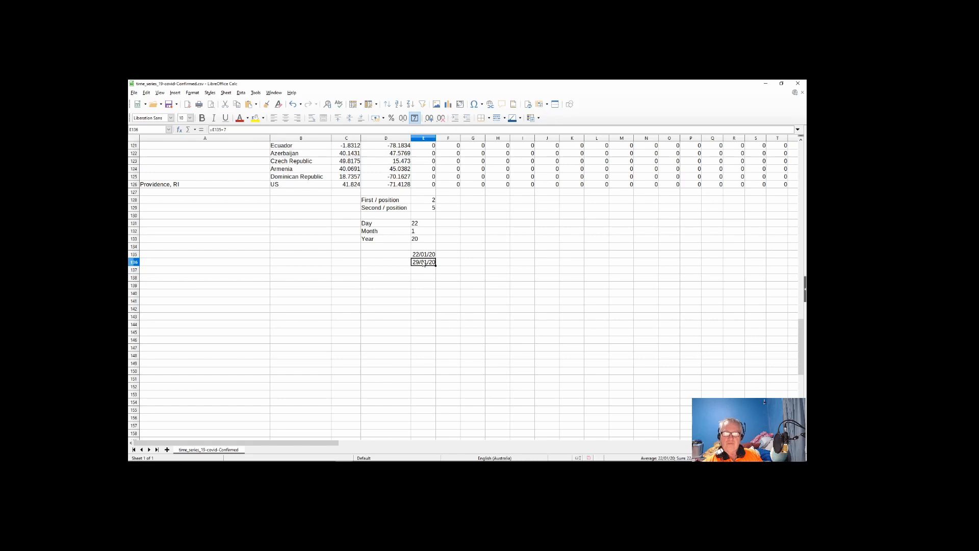
pyautogui.press('Delete')
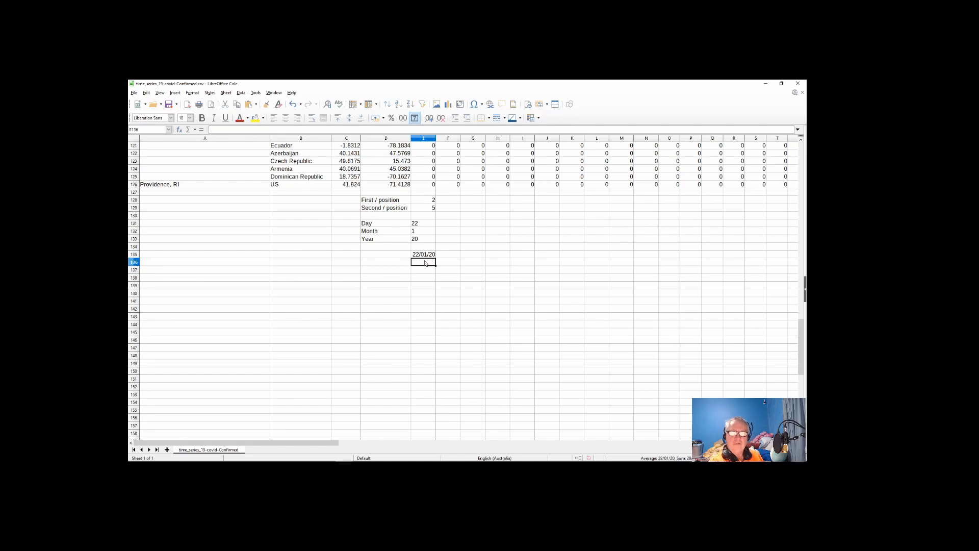
# - Copy the day, month, year and date formulas in E131:E135 across the remaining date columns, F to AR
pyautogui.moveTo(421, 224); pyautogui.dragTo(422, 255)
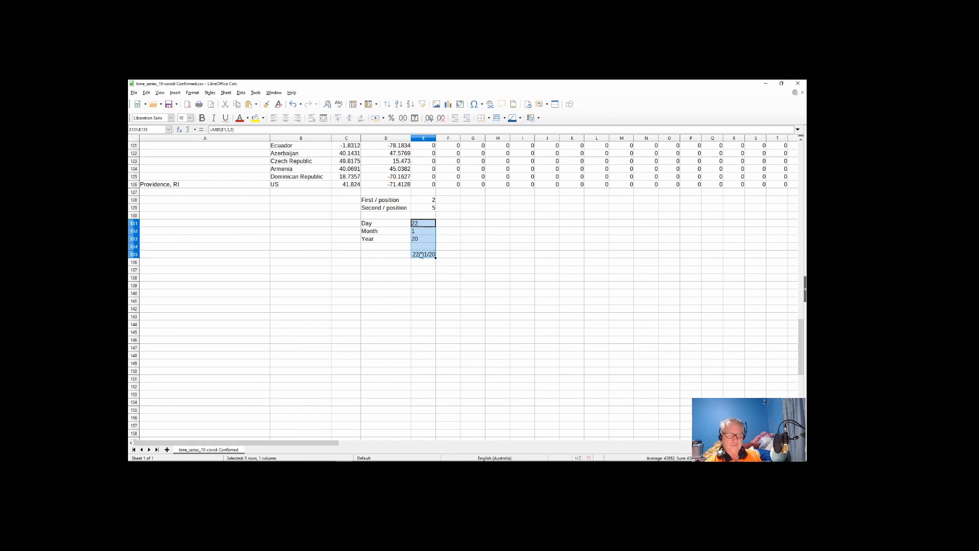
pyautogui.click(443, 224)
pyautogui.moveTo(443, 224); pyautogui.dragTo(721, 224)
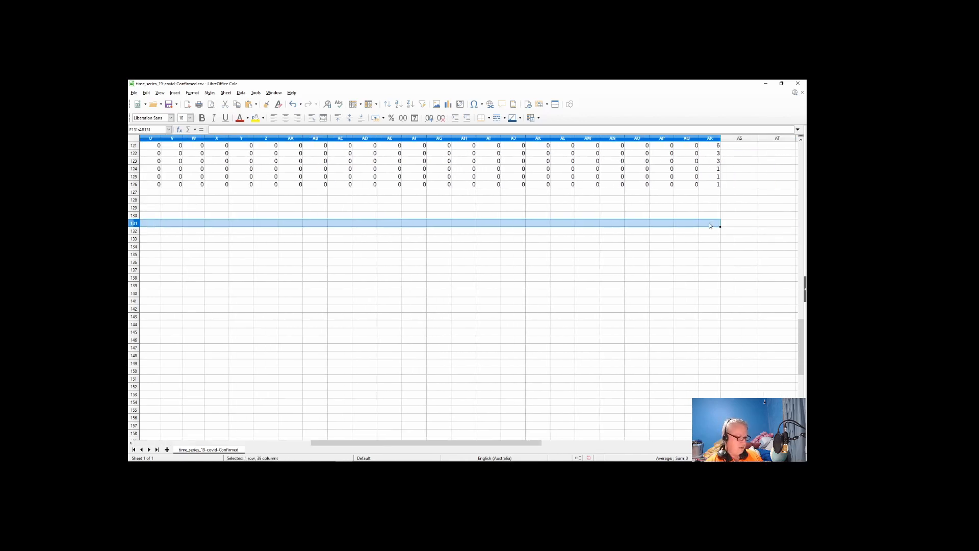
pyautogui.hotkey('ctrl', 'v')
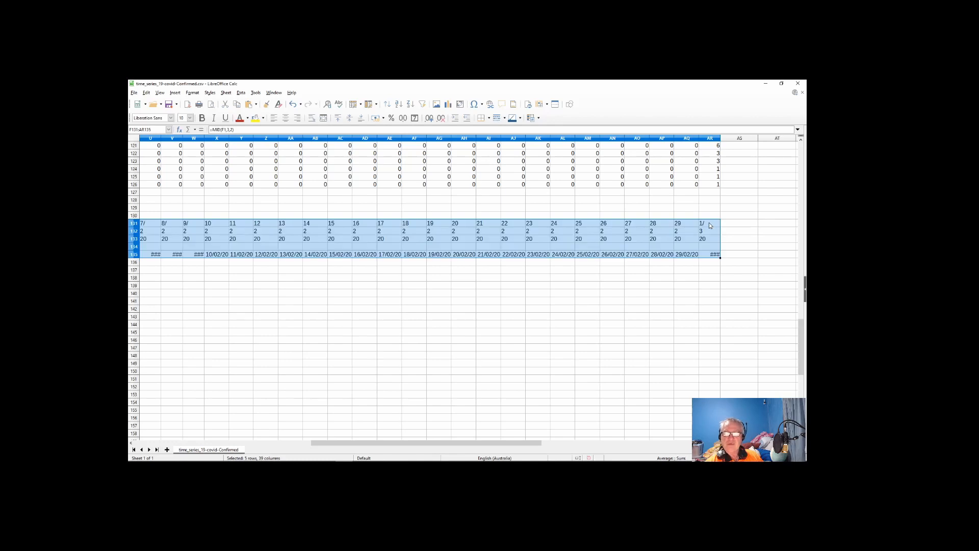
# - Examine the copied Day formulas in row 131 for the single-digit dates through column AR, and cancel the copy selection
pyautogui.moveTo(509, 442); pyautogui.dragTo(371, 448)
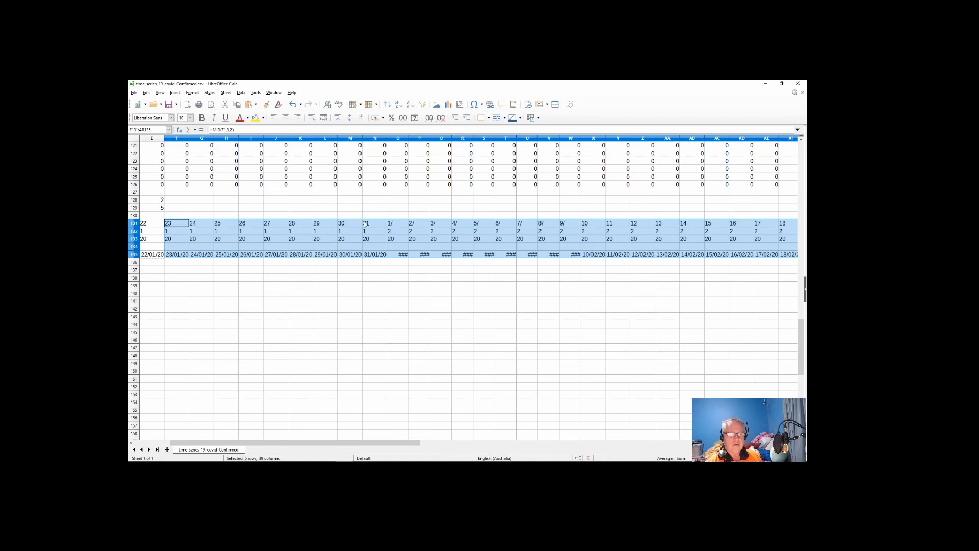
pyautogui.click(392, 226)
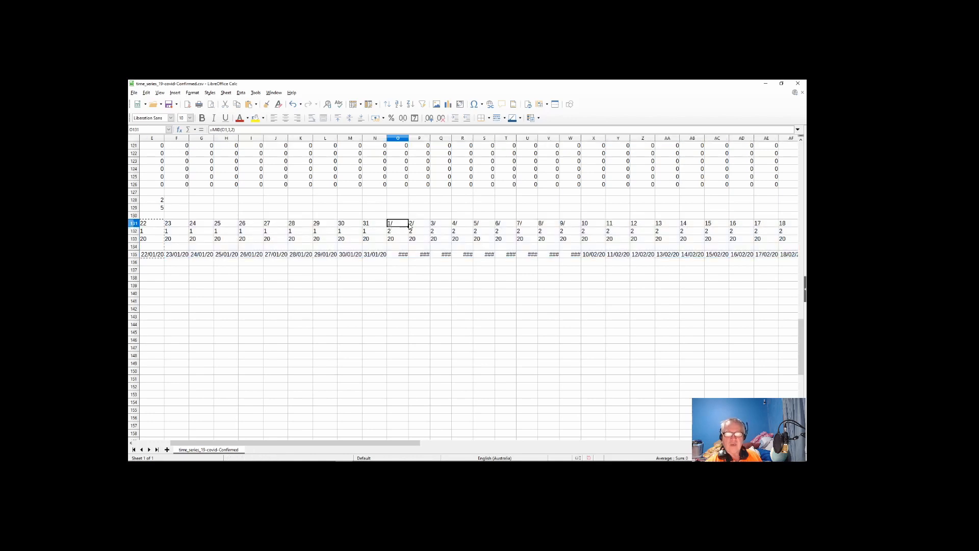
pyautogui.click(417, 226)
pyautogui.click(441, 226)
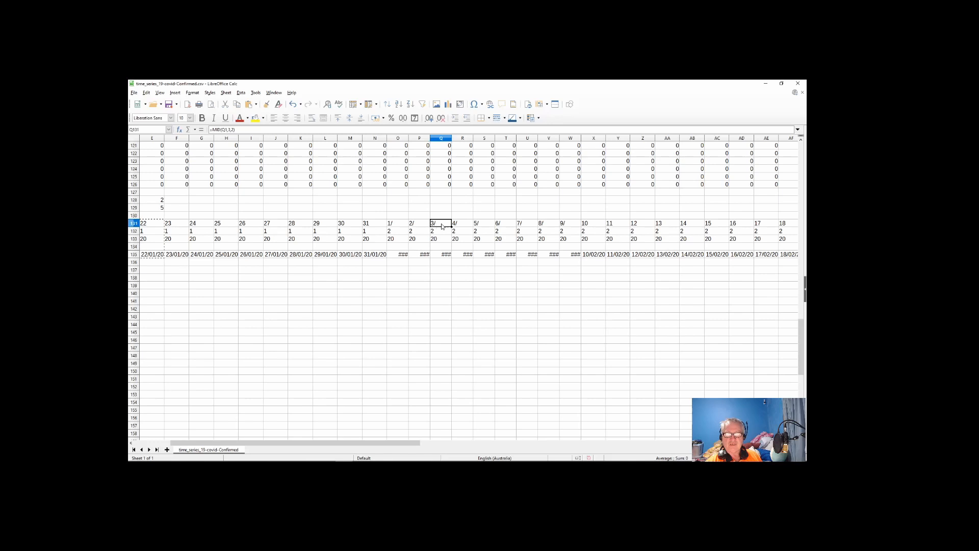
pyautogui.click(463, 225)
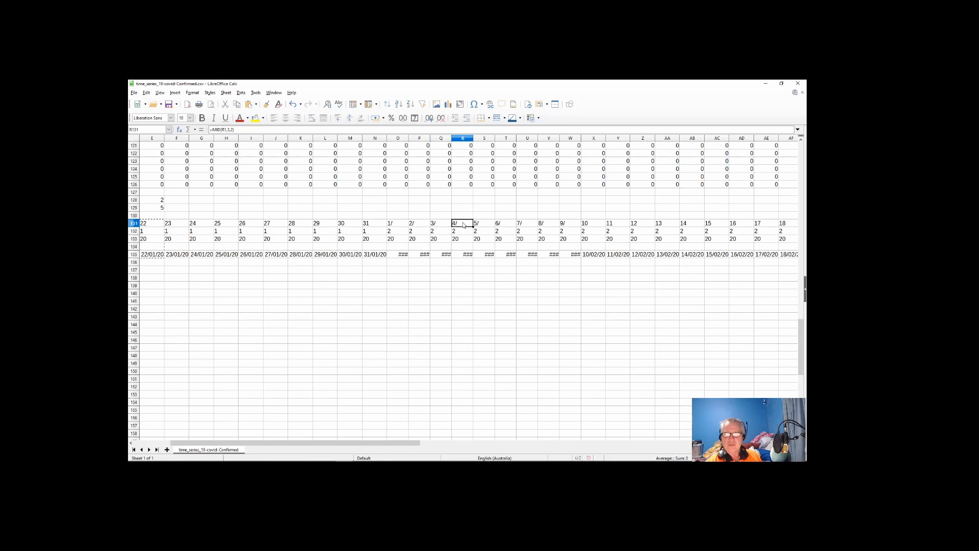
pyautogui.click(564, 225)
pyautogui.moveTo(368, 451)
pyautogui.moveTo(368, 443); pyautogui.dragTo(522, 444)
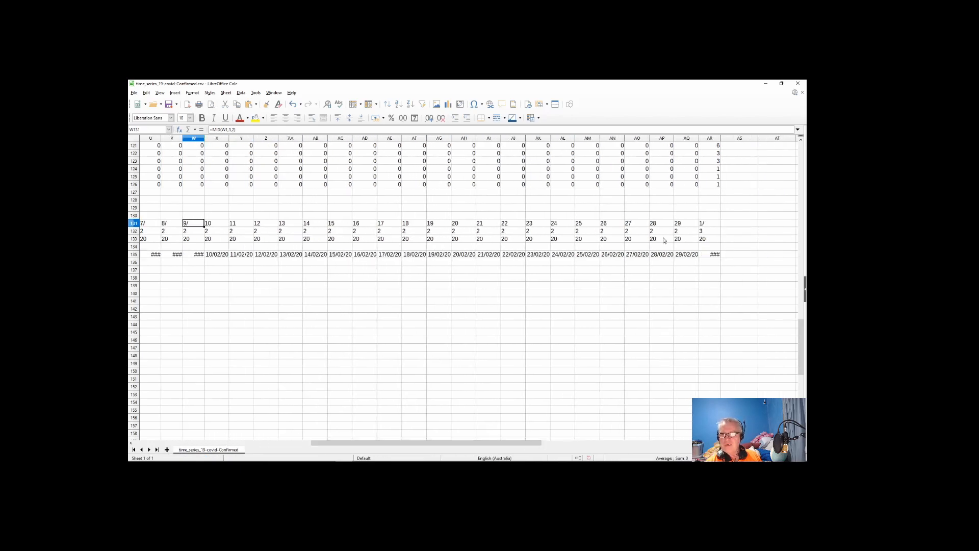
pyautogui.click(708, 224)
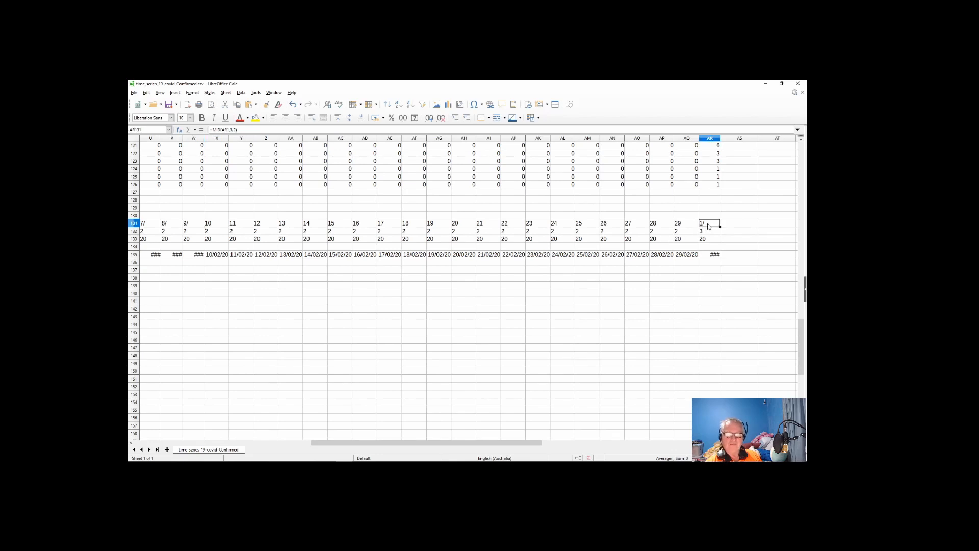
pyautogui.moveTo(420, 441); pyautogui.dragTo(159, 417)
pyautogui.click(426, 269)
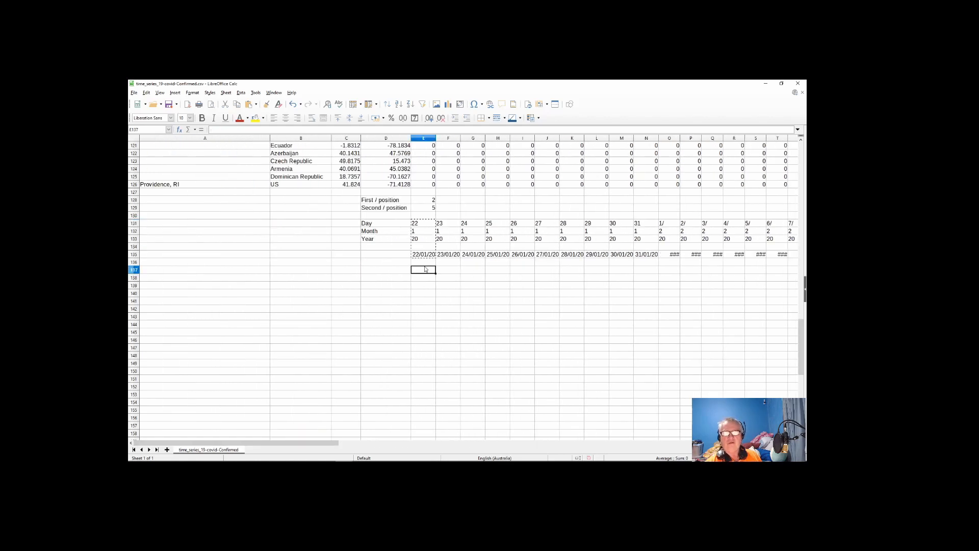
pyautogui.press('Escape')
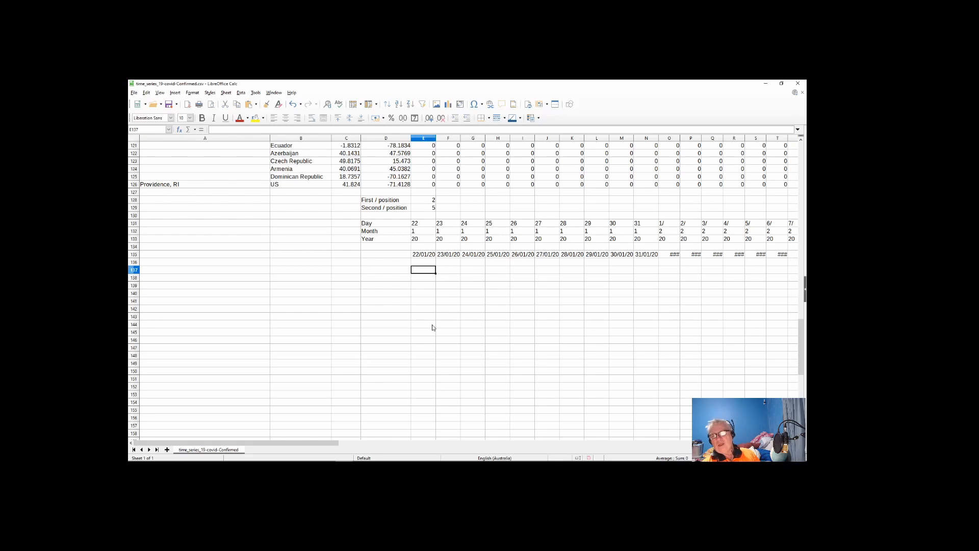
# - Check the Day, Month and Year formulas in E131 to E133 of the first date column
pyautogui.click(423, 225)
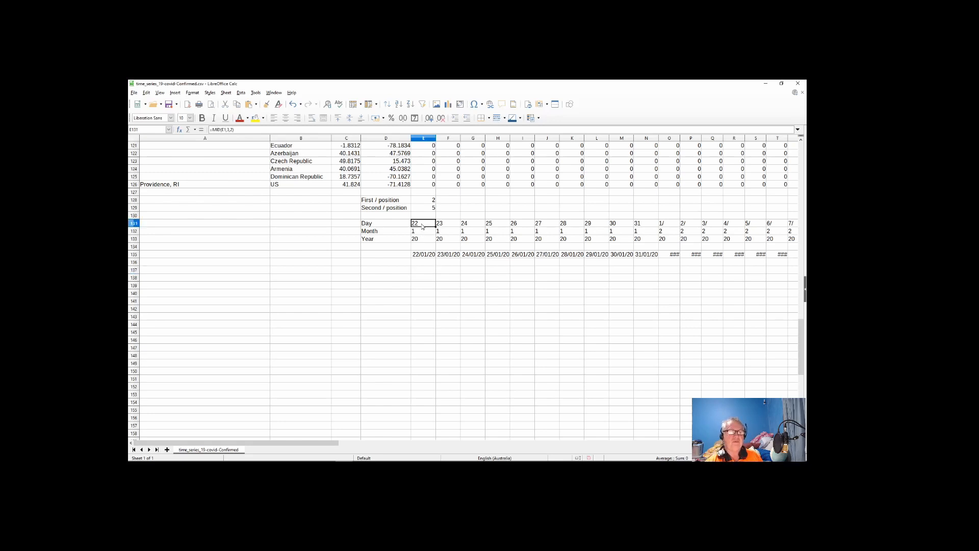
pyautogui.click(428, 232)
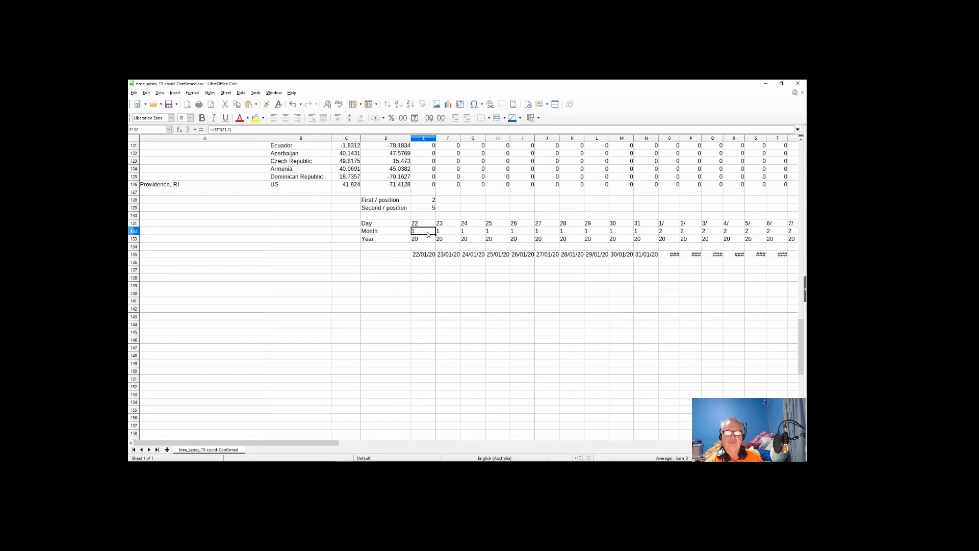
pyautogui.click(425, 241)
pyautogui.click(427, 231)
pyautogui.click(427, 216)
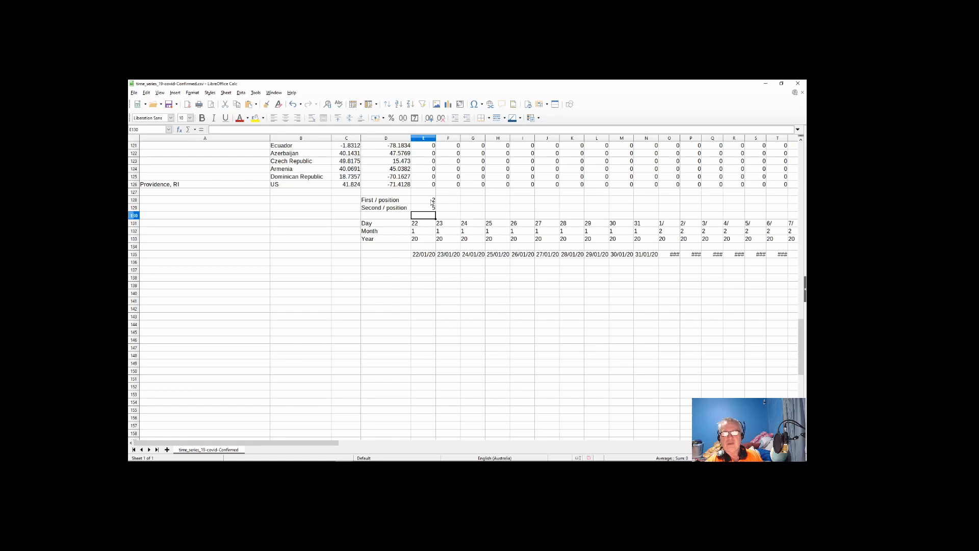
# - Copy the first and second slash position formulas in E128:E129 across the remaining date columns, F to AR
pyautogui.click(427, 202)
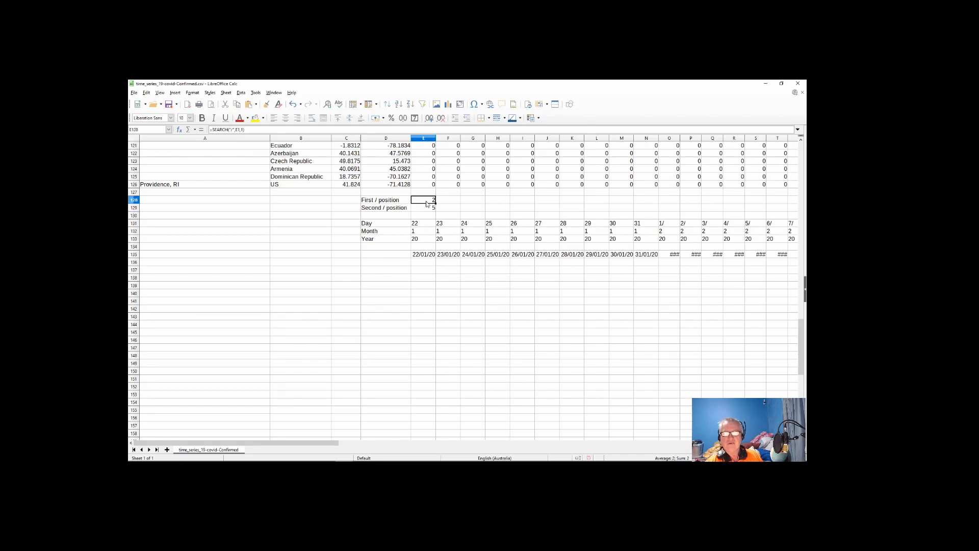
pyautogui.moveTo(427, 203); pyautogui.dragTo(428, 208)
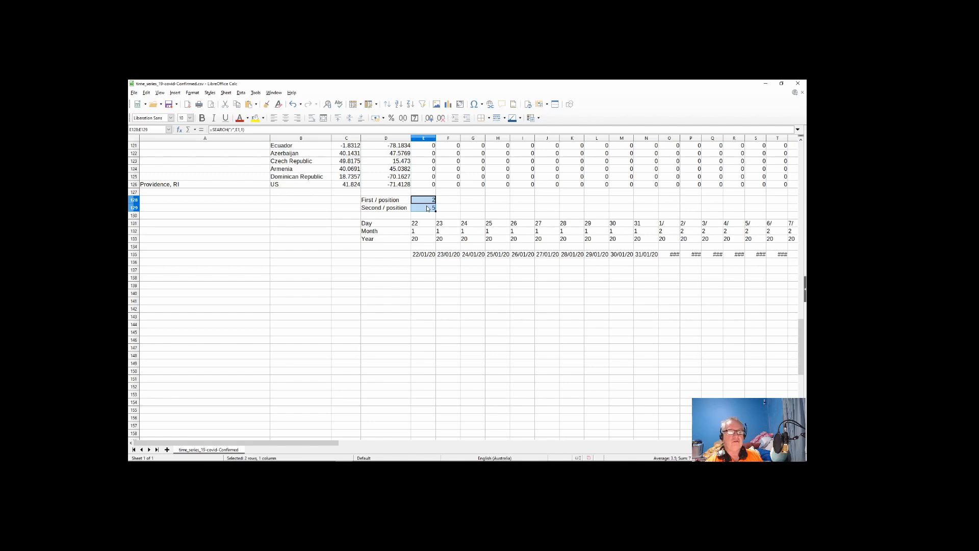
pyautogui.rightClick(428, 208)
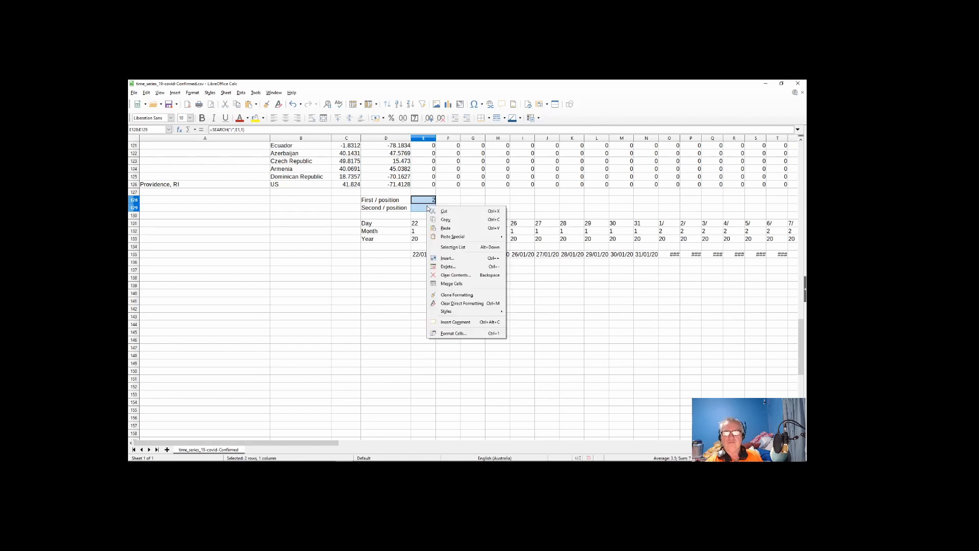
pyautogui.click(446, 220)
pyautogui.moveTo(442, 202); pyautogui.dragTo(710, 202)
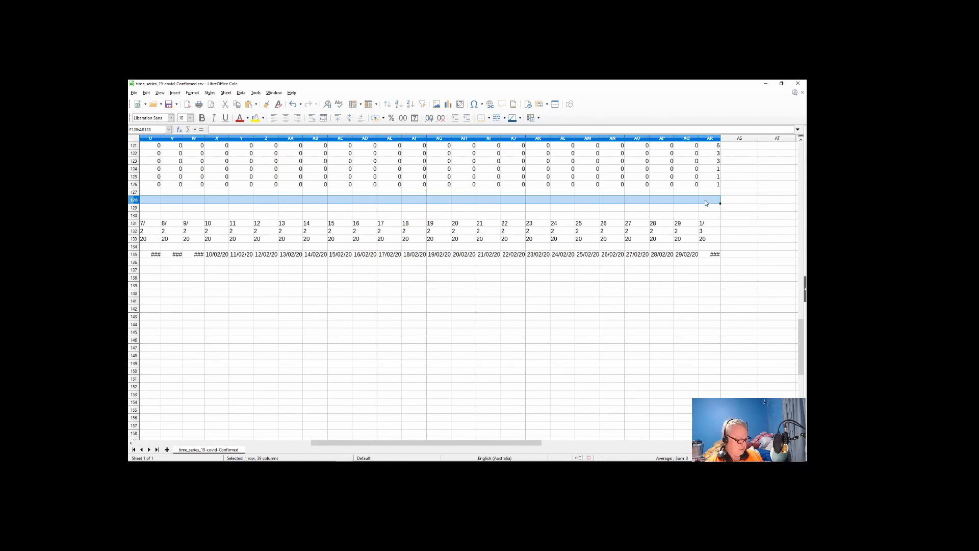
pyautogui.hotkey('ctrl', 'v')
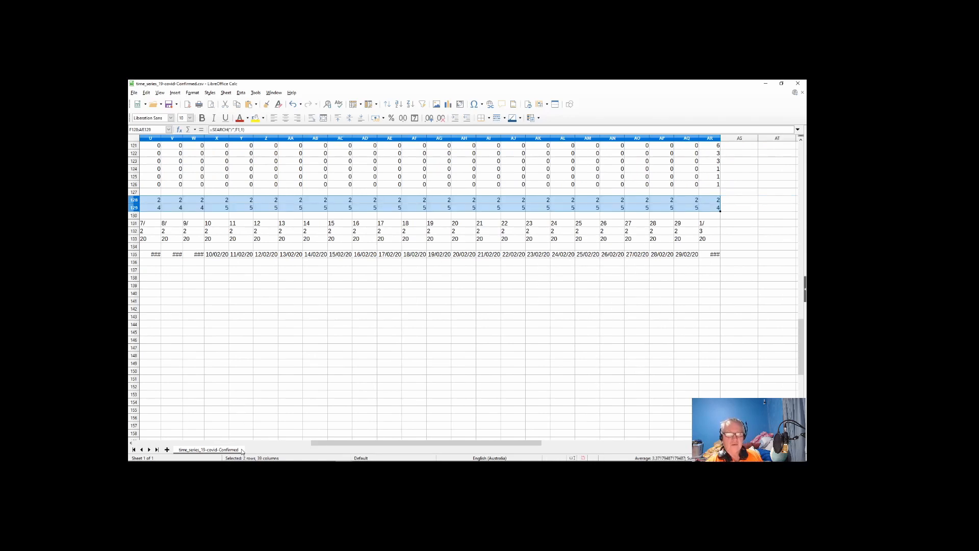
# - Compare the first and second slash positions in rows 128 and 129 for columns N to S, where the dates change to single-digit days
pyautogui.moveTo(378, 445); pyautogui.dragTo(219, 441)
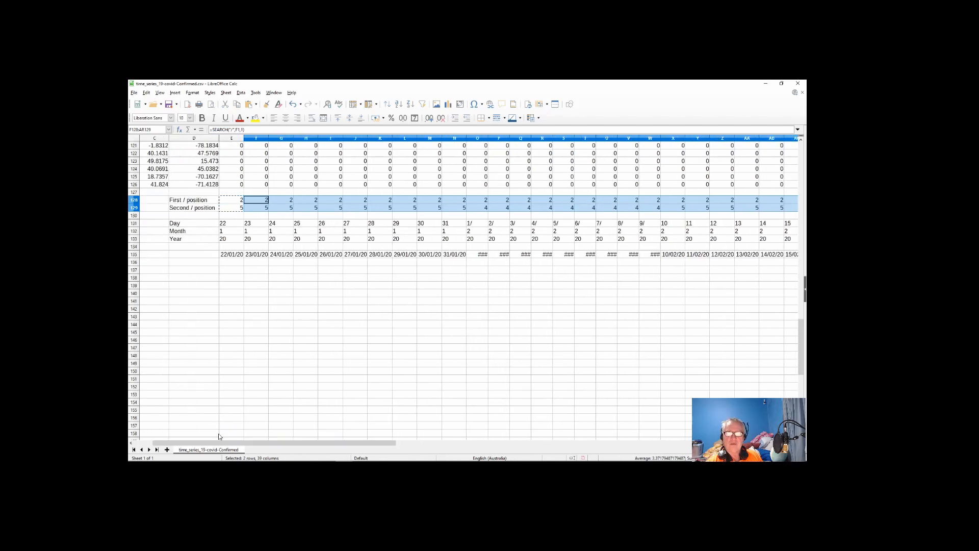
pyautogui.click(460, 200)
pyautogui.click(461, 208)
pyautogui.click(482, 210)
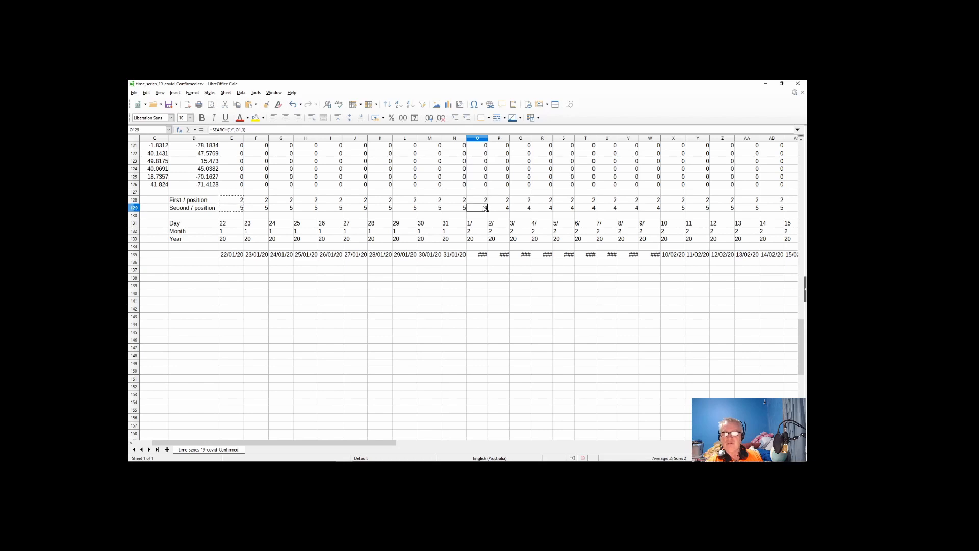
pyautogui.click(497, 209)
pyautogui.click(500, 202)
pyautogui.click(501, 209)
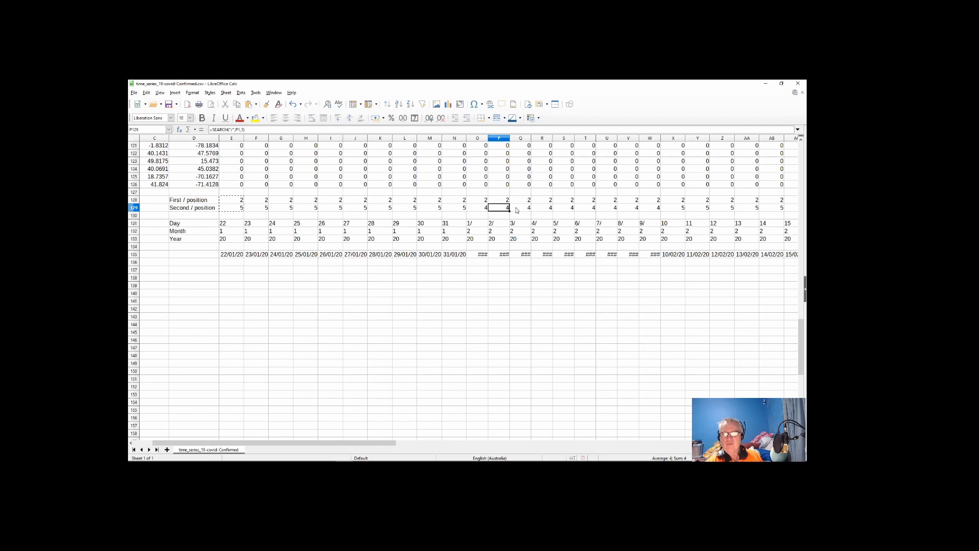
pyautogui.click(517, 209)
pyautogui.click(518, 203)
pyautogui.click(538, 209)
pyautogui.click(542, 202)
pyautogui.click(566, 202)
pyautogui.click(566, 209)
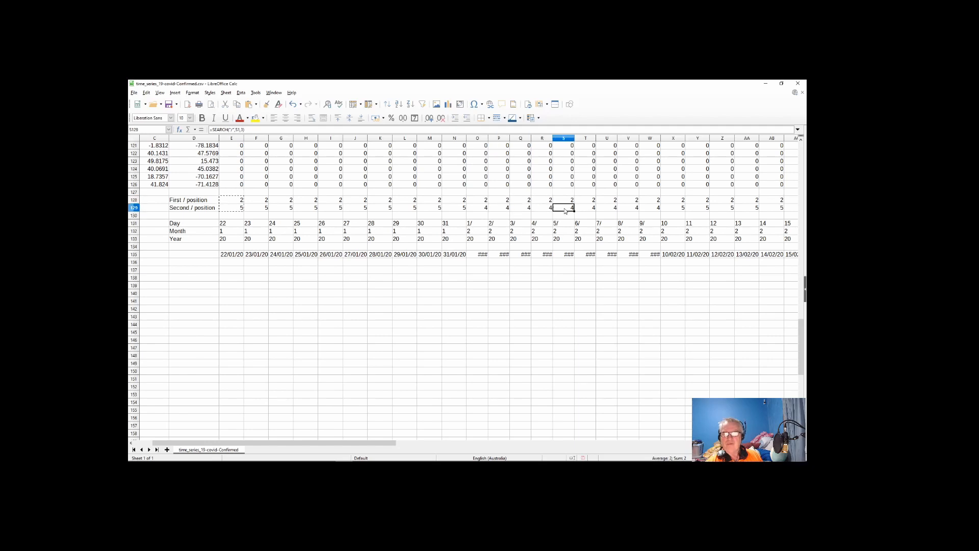
pyautogui.click(485, 210)
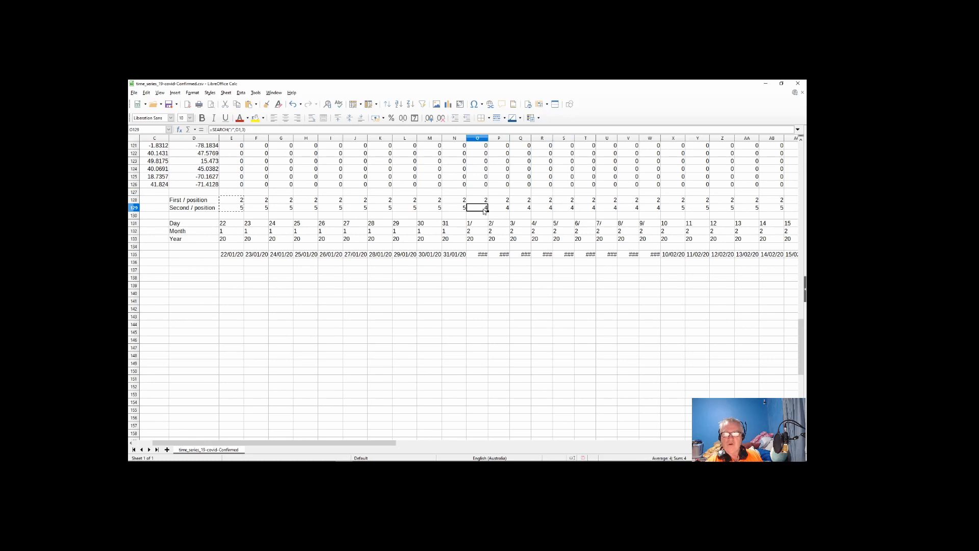
# - Check the Day, Month and Year formulas in O131 to O133, and inspect the MID arguments of the Day formula in the Function Wizard
pyautogui.click(477, 224)
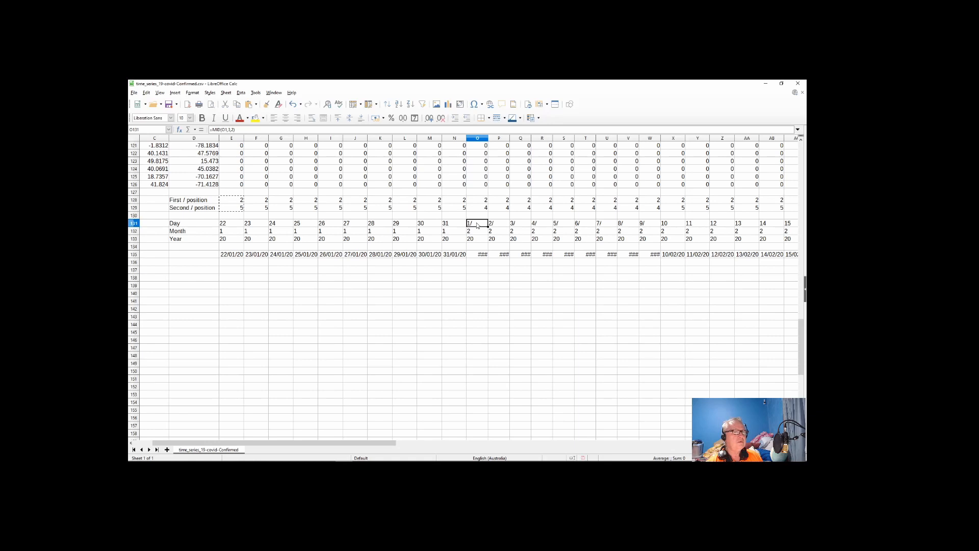
pyautogui.click(478, 232)
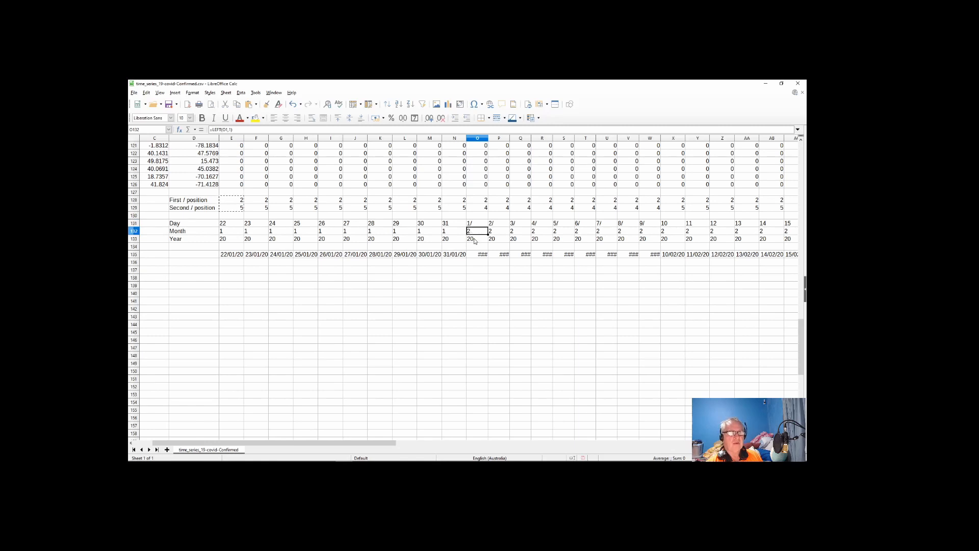
pyautogui.click(475, 240)
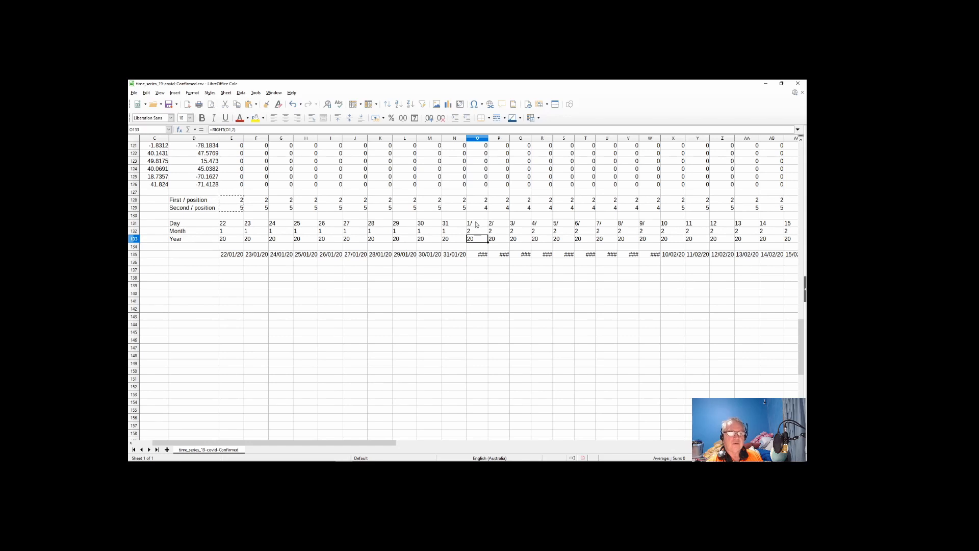
pyautogui.click(476, 225)
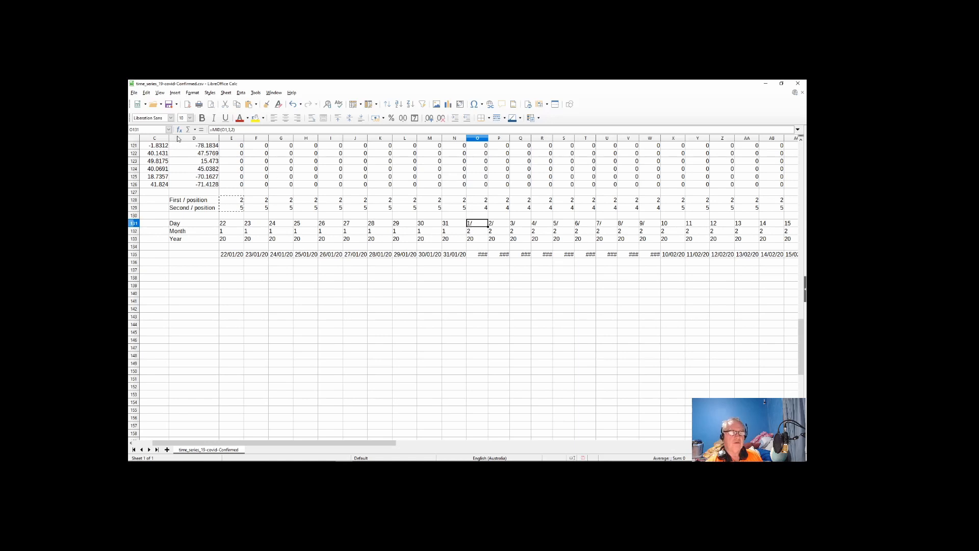
pyautogui.click(179, 130)
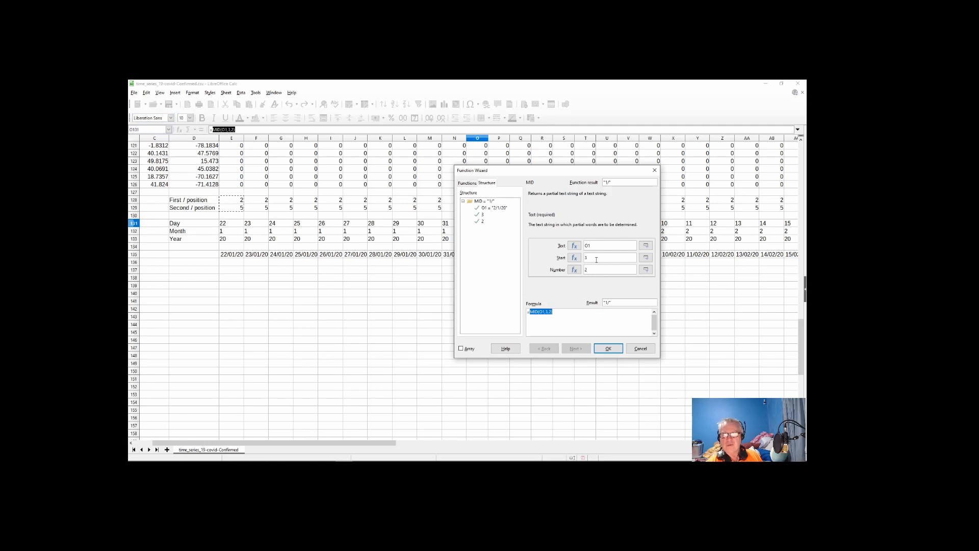
pyautogui.click(655, 170)
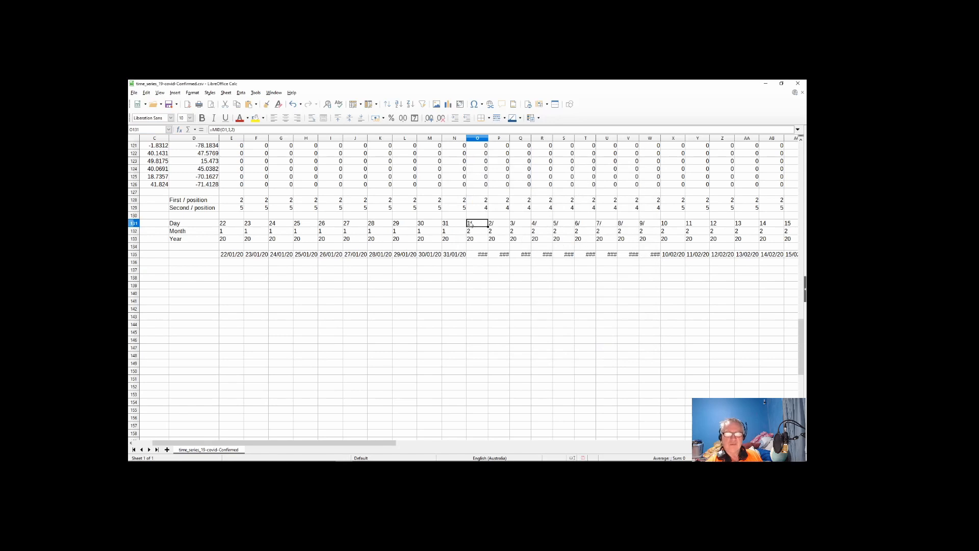
# - Compare the slash position in O128 with the February date headings in row 1, and return to the formula rows
pyautogui.click(478, 201)
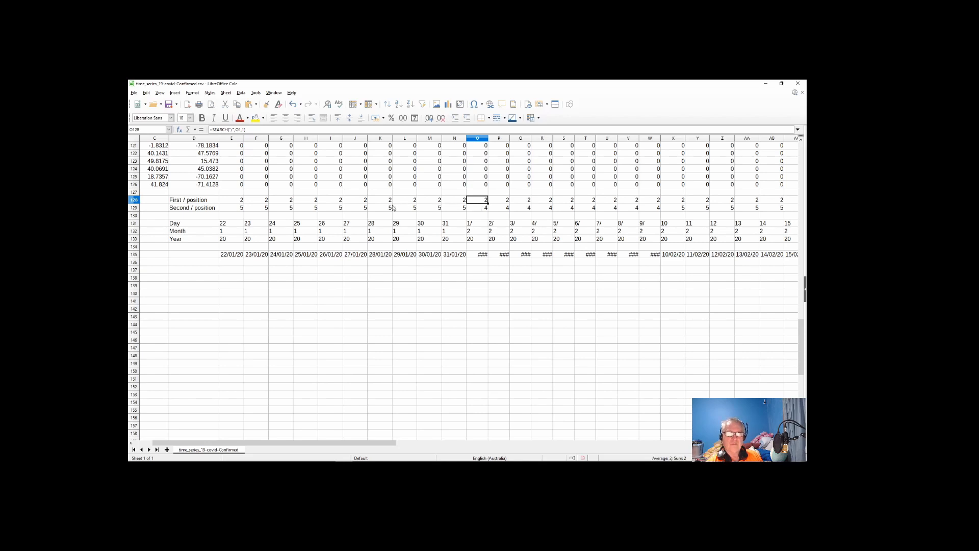
pyautogui.moveTo(335, 439); pyautogui.dragTo(293, 438)
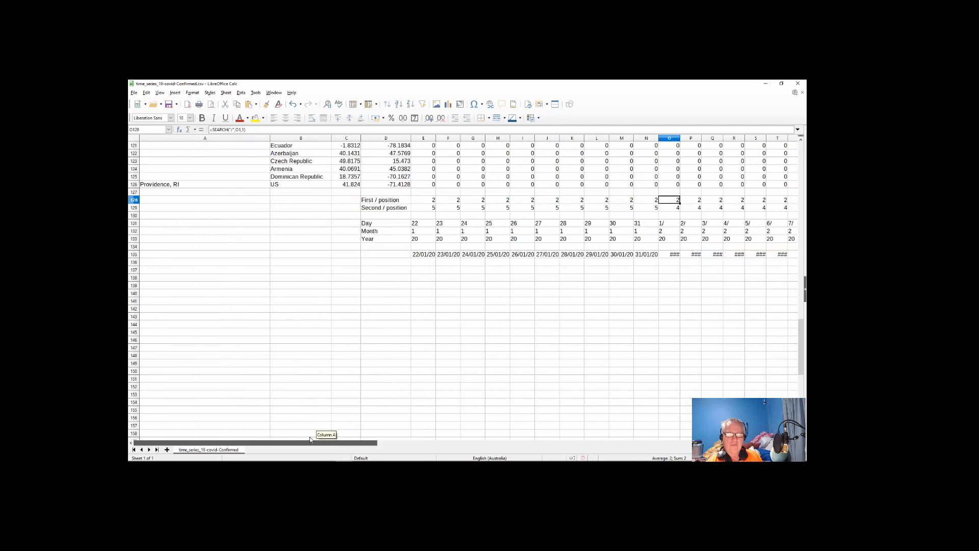
pyautogui.moveTo(310, 436); pyautogui.dragTo(310, 436)
pyautogui.scroll(20, 494, 345)
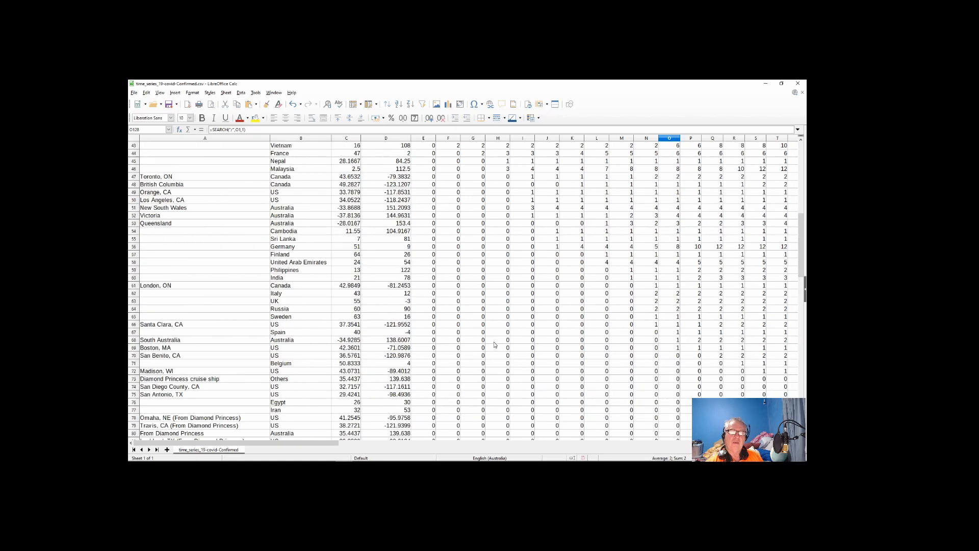
pyautogui.scroll(14, 494, 345)
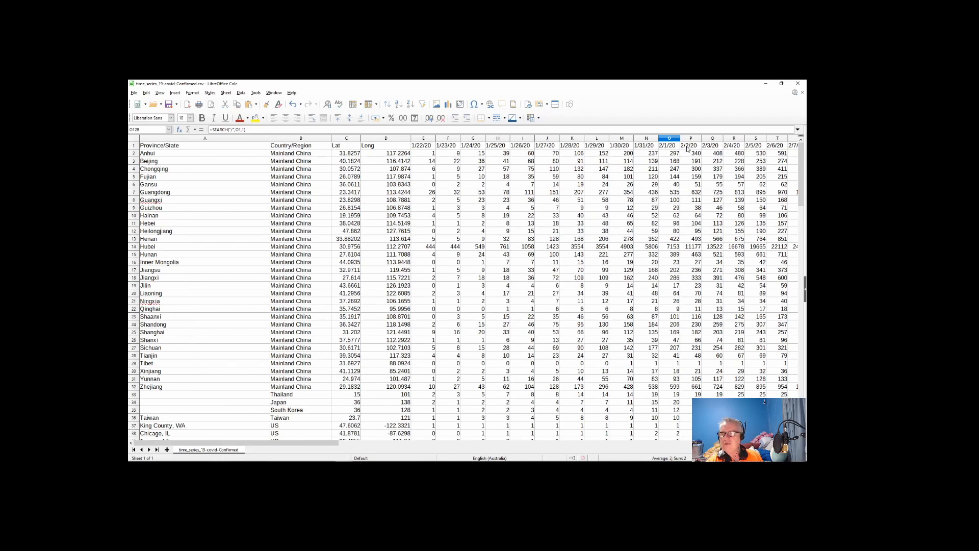
pyautogui.scroll(-20, 608, 336)
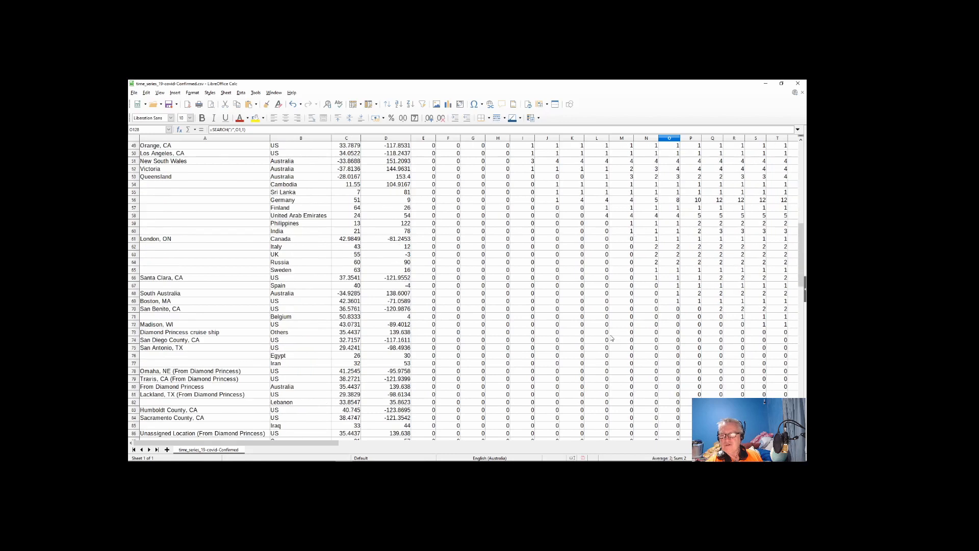
pyautogui.scroll(-11, 608, 336)
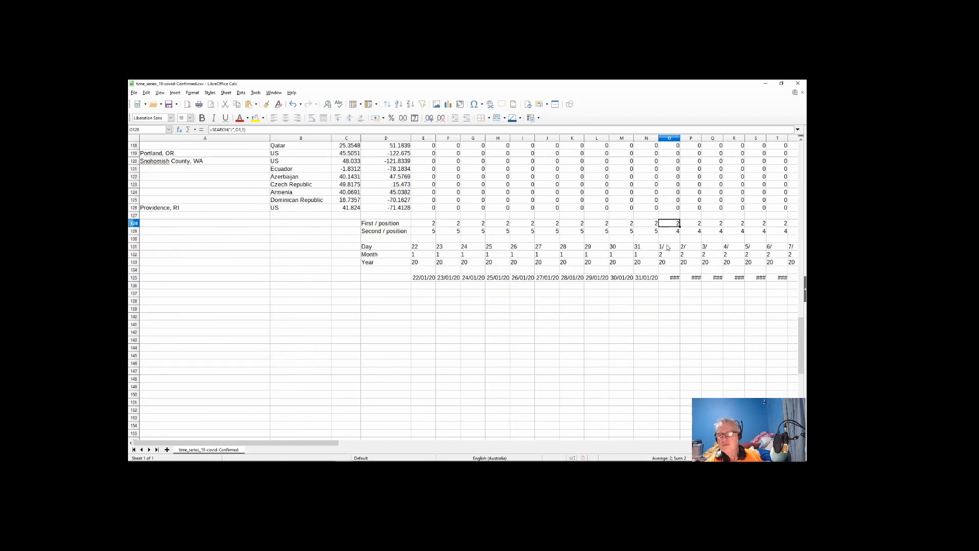
# - Examine the Day formulas in O131 to Q131 for the single-digit February dates
pyautogui.click(666, 249)
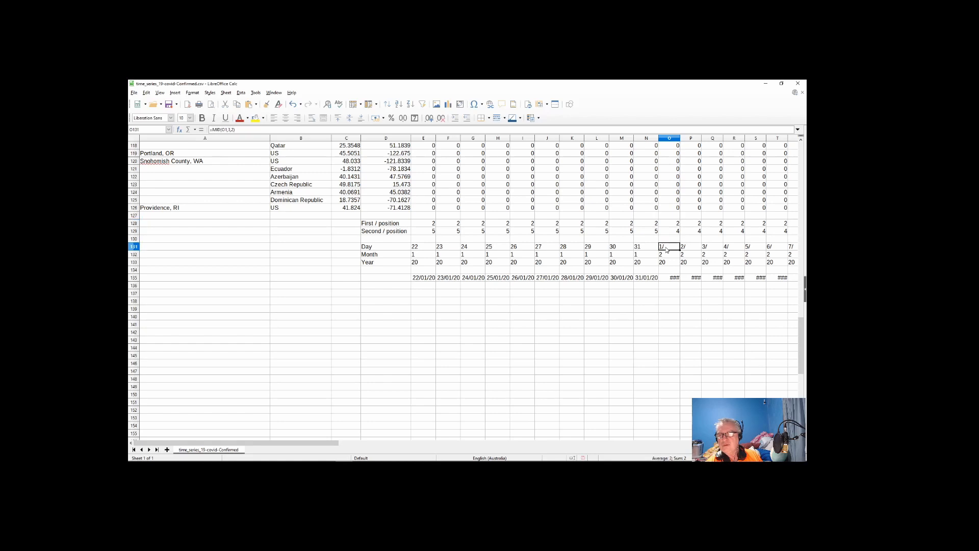
pyautogui.click(694, 249)
pyautogui.click(714, 249)
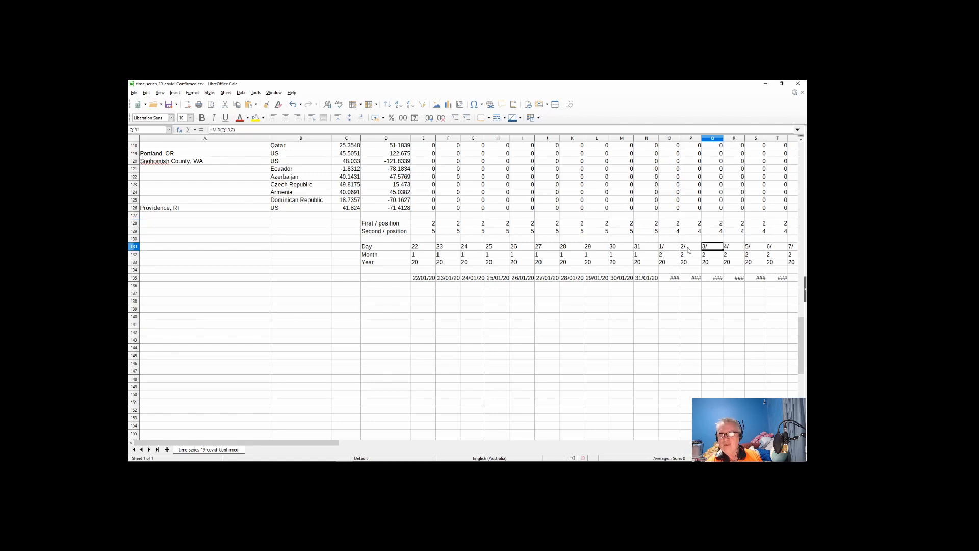
pyautogui.click(663, 250)
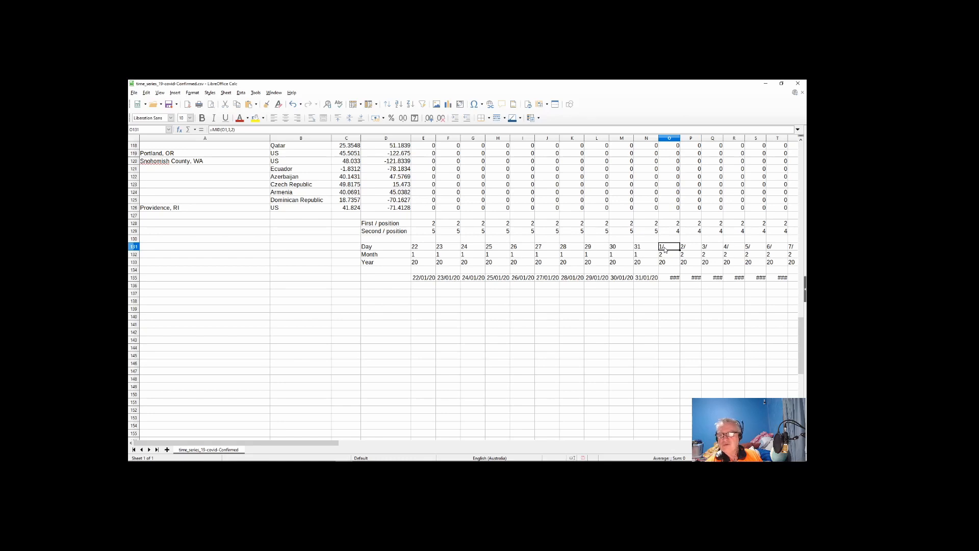
pyautogui.click(688, 250)
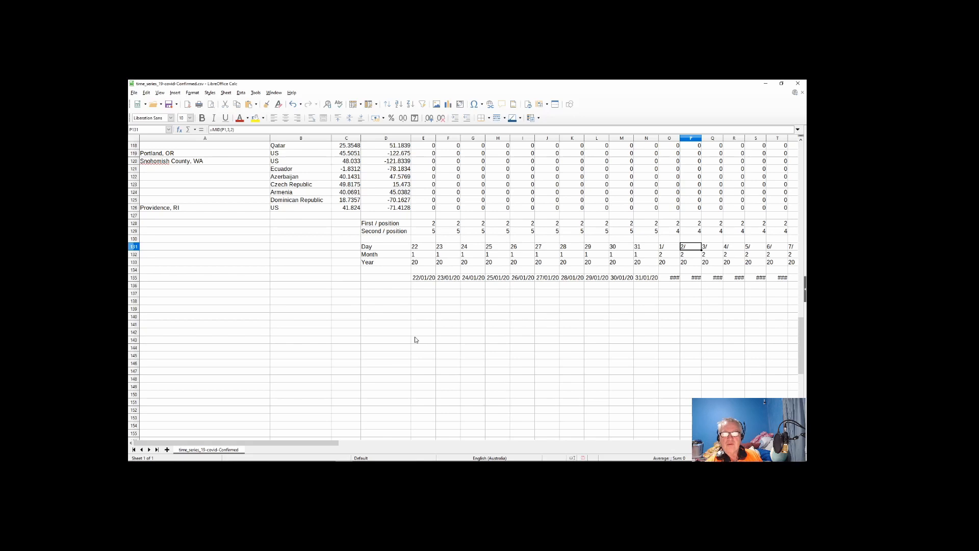
# - Compare the Day formula in E131 with the first and second slash position formulas in E128 and E129
pyautogui.click(431, 248)
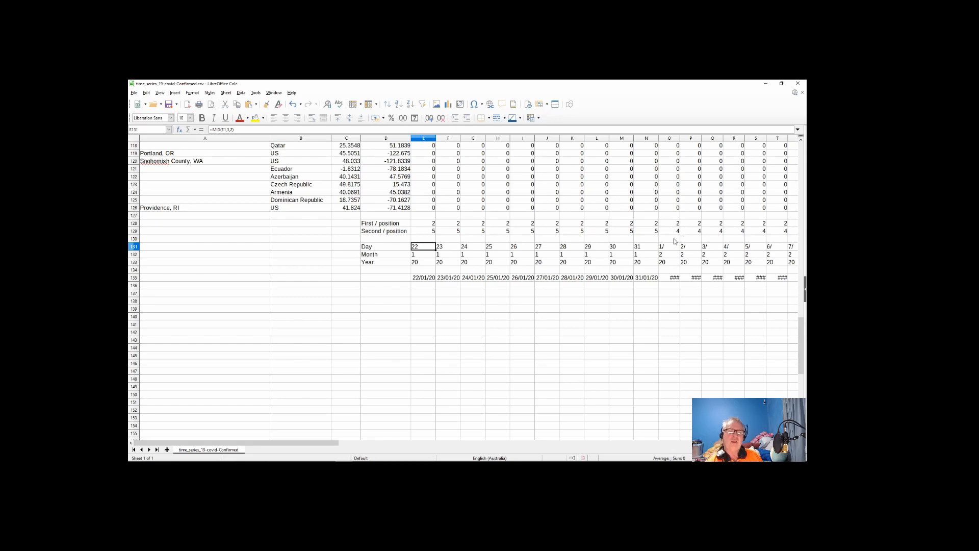
pyautogui.click(433, 225)
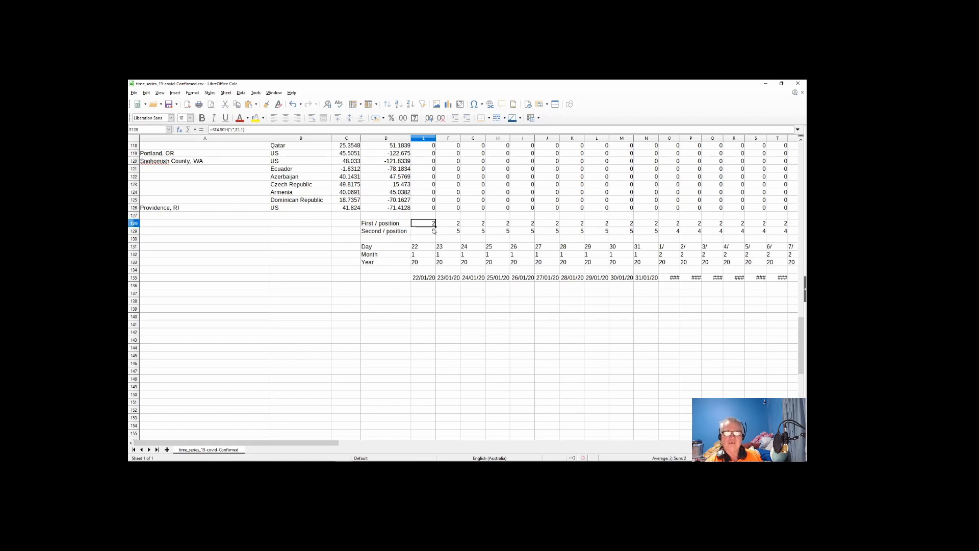
pyautogui.click(433, 232)
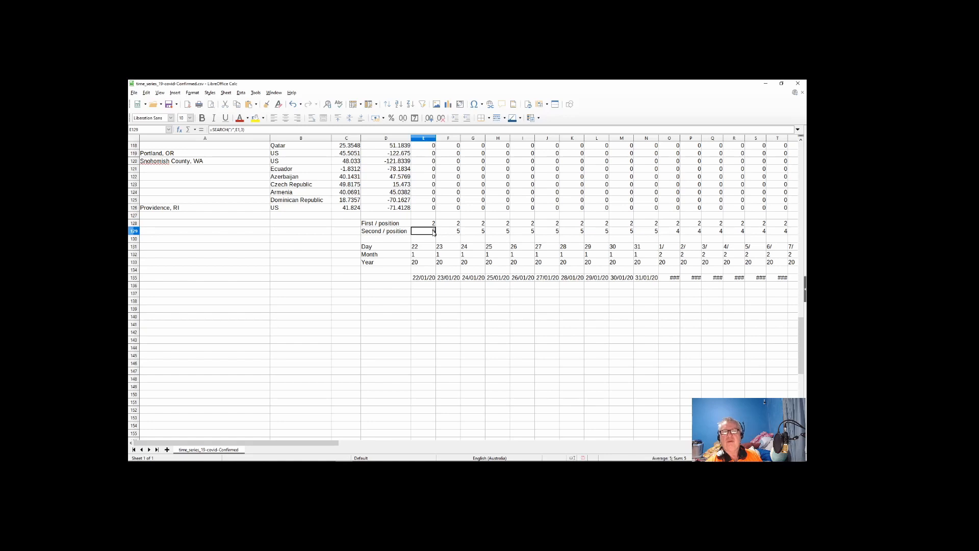
pyautogui.click(429, 225)
pyautogui.click(428, 228)
pyautogui.click(429, 224)
pyautogui.click(429, 229)
pyautogui.click(428, 225)
pyautogui.click(428, 232)
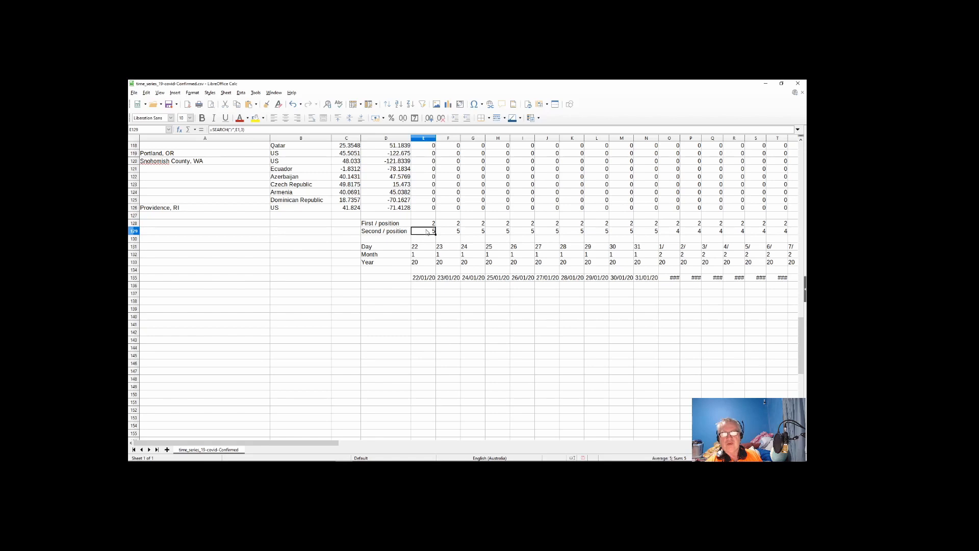
pyautogui.click(429, 224)
pyautogui.click(428, 232)
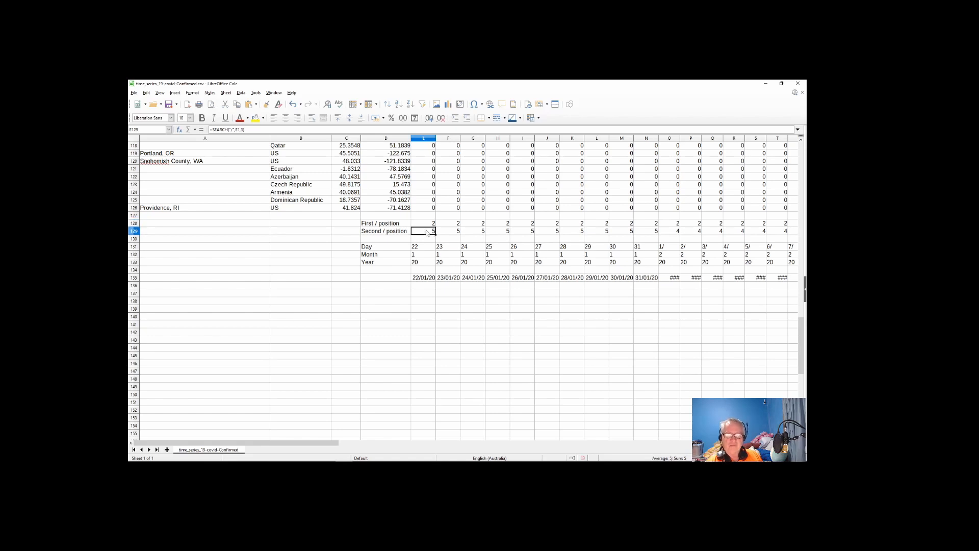
pyautogui.click(427, 225)
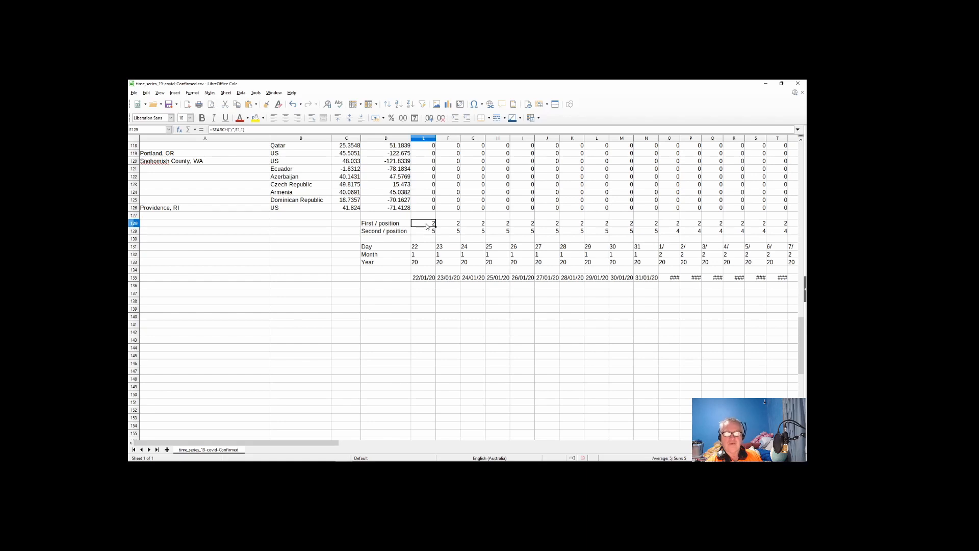
pyautogui.click(426, 234)
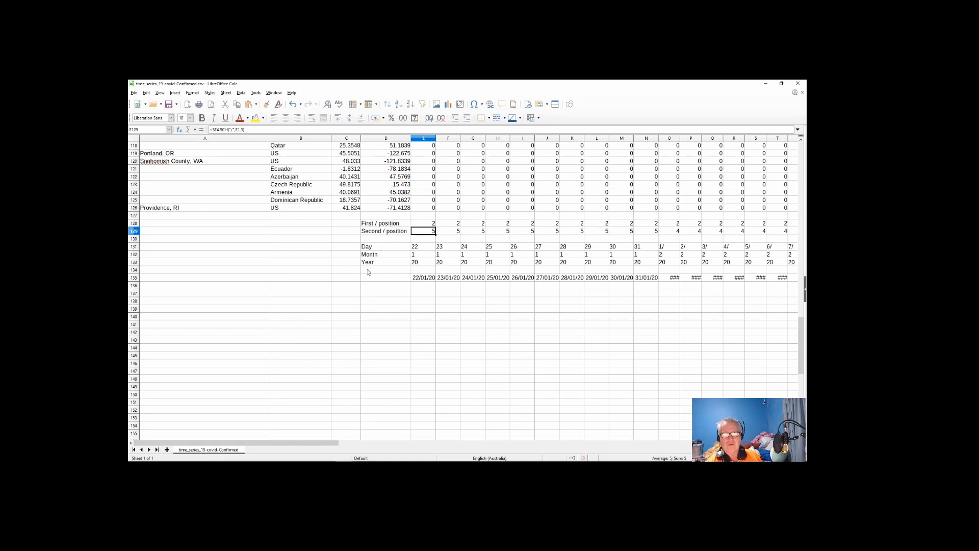
# - Review the original date headings in row 1, starting at the first date column
pyautogui.click(376, 294)
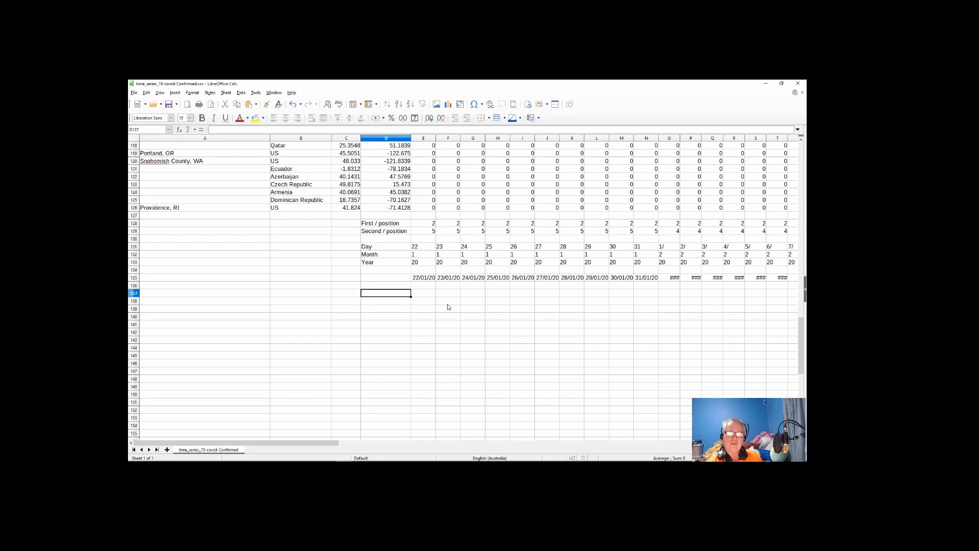
pyautogui.scroll(19, 449, 300)
pyautogui.scroll(20, 450, 299)
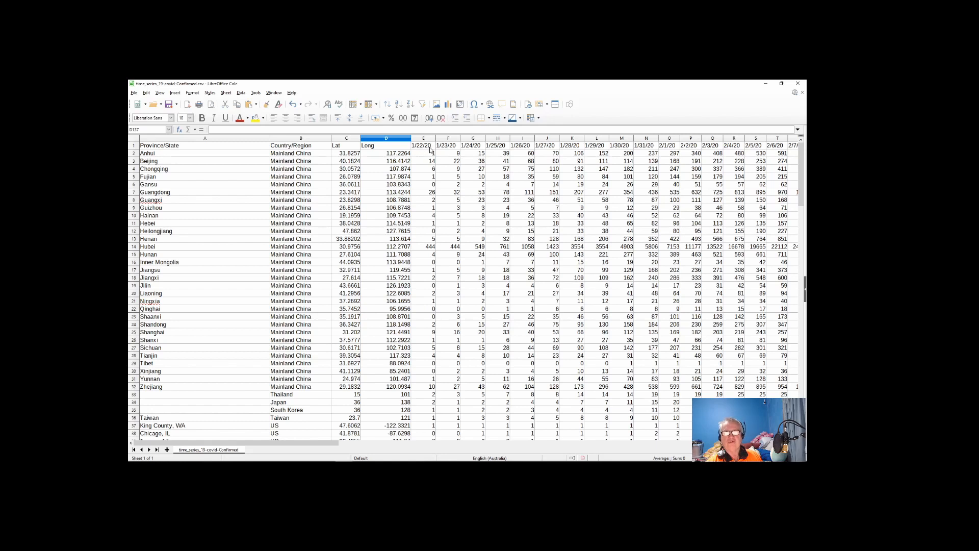
# - Return to the formula rows below the data and examine the Day formula in E131
pyautogui.scroll(-11, 434, 389)
pyautogui.scroll(-20, 434, 388)
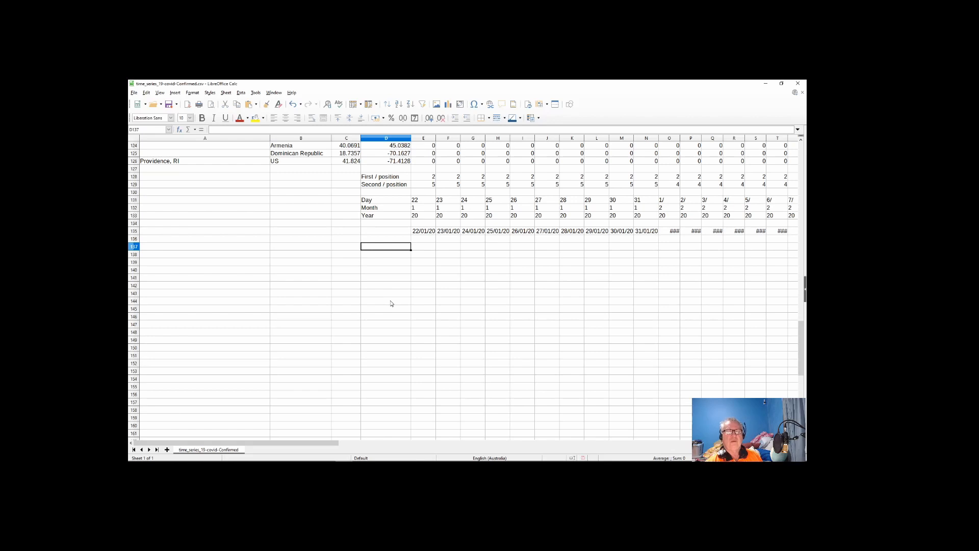
pyautogui.click(429, 248)
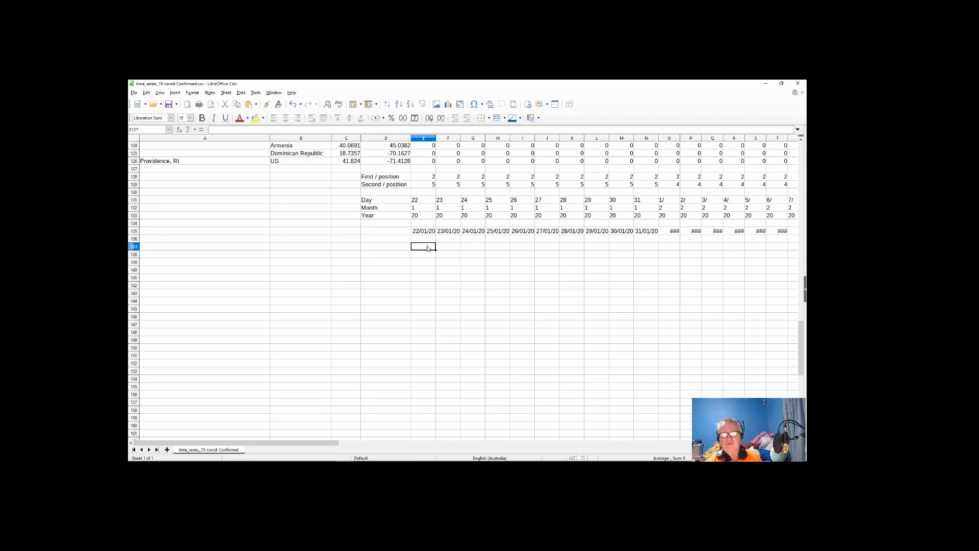
pyautogui.click(421, 201)
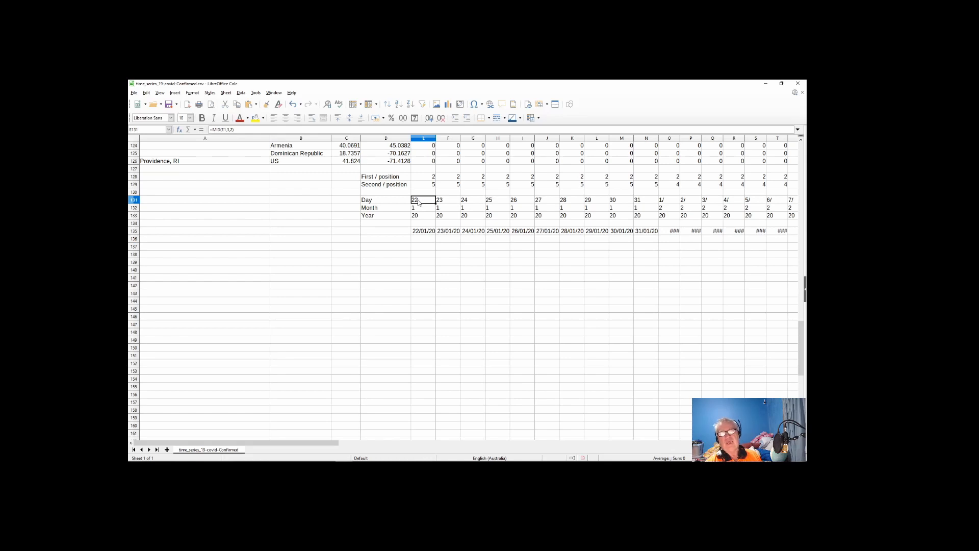
# - Compare the first and second slash position formulas in E128 and E129 as the basis for the day's length
pyautogui.click(418, 187)
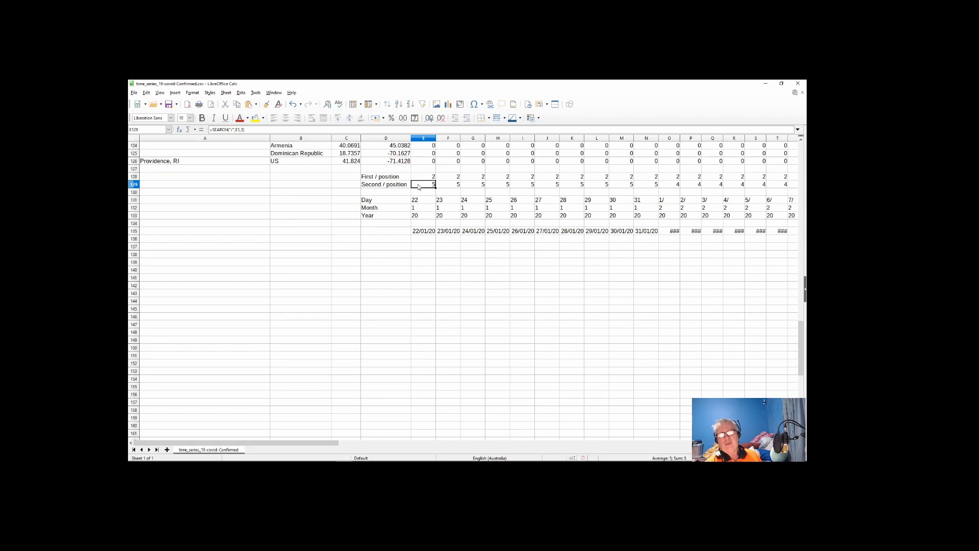
pyautogui.press('Up')
pyautogui.click(419, 185)
pyautogui.click(420, 177)
pyautogui.click(421, 184)
pyautogui.click(422, 177)
pyautogui.click(422, 185)
pyautogui.click(422, 177)
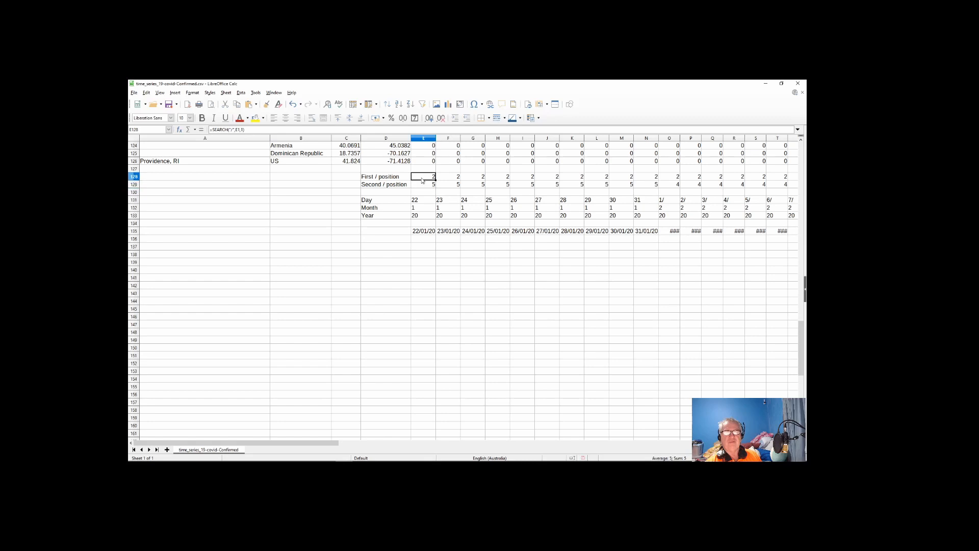
pyautogui.click(422, 186)
pyautogui.click(423, 178)
pyautogui.click(419, 248)
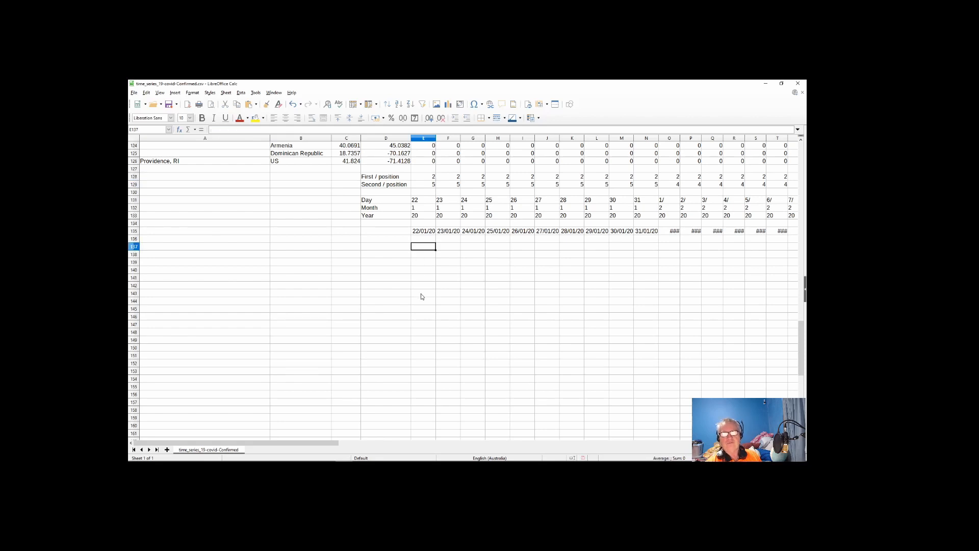
pyautogui.click(179, 130)
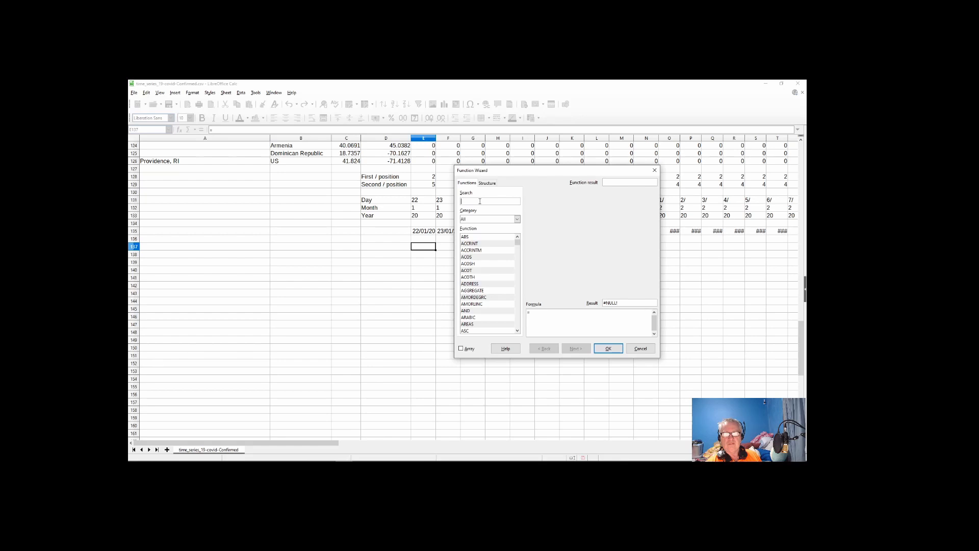
pyautogui.press('Escape')
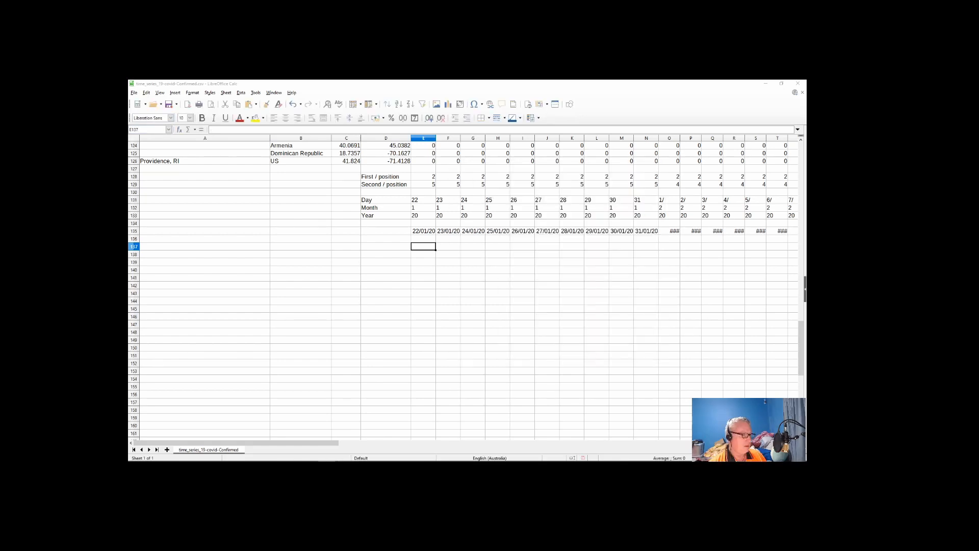